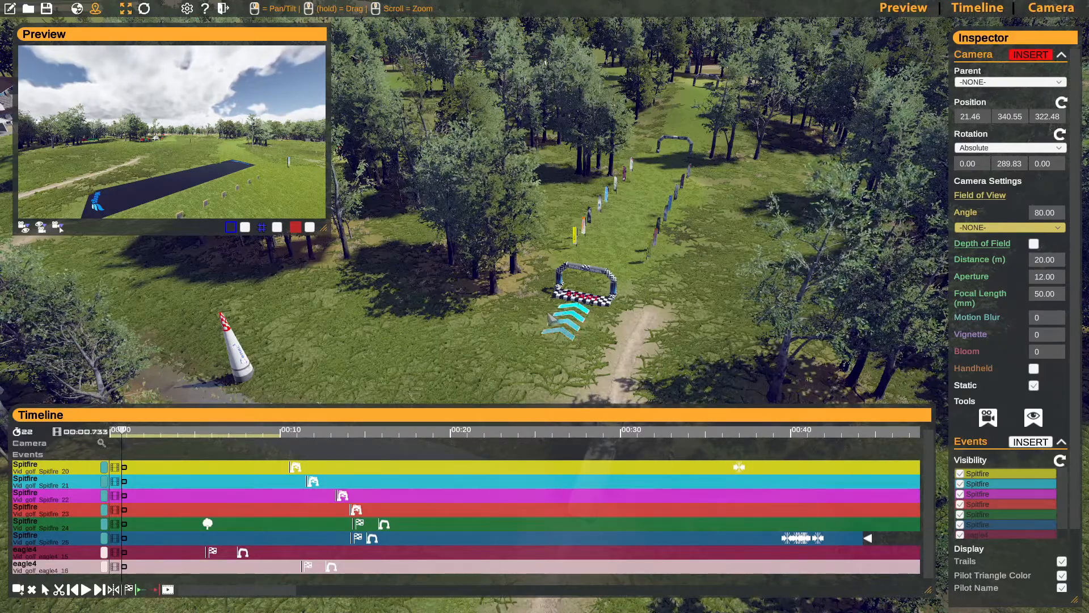
# - Shift the three upper Spitfire tracks and both eagle4 tracks so their race-start markers line up at about 14 s
pyautogui.moveTo(502, 305); pyautogui.dragTo(431, 315, button='right')
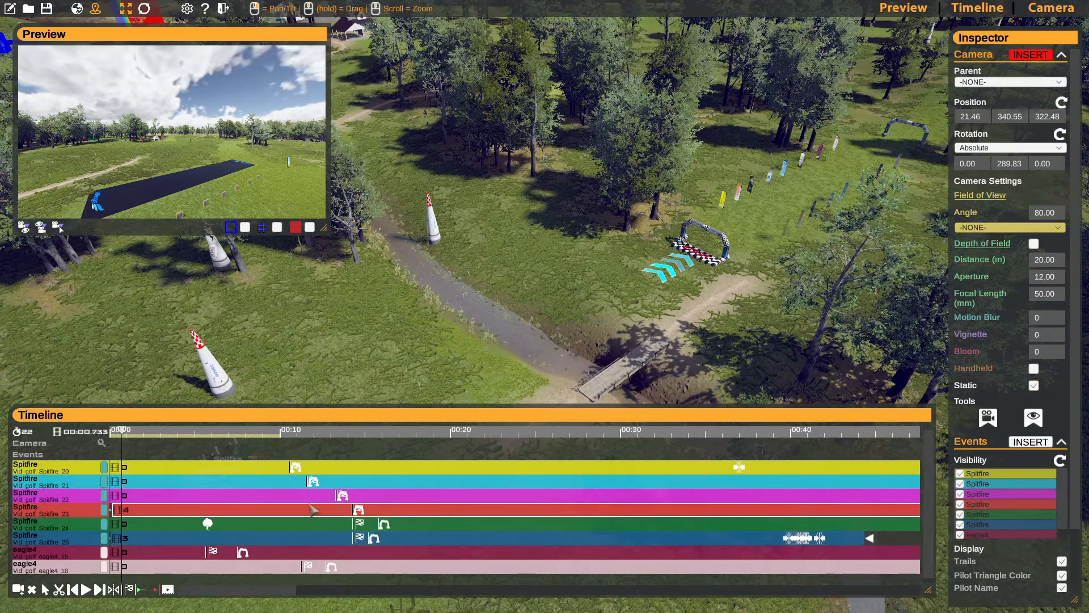
pyautogui.moveTo(311, 497); pyautogui.dragTo(342, 484)
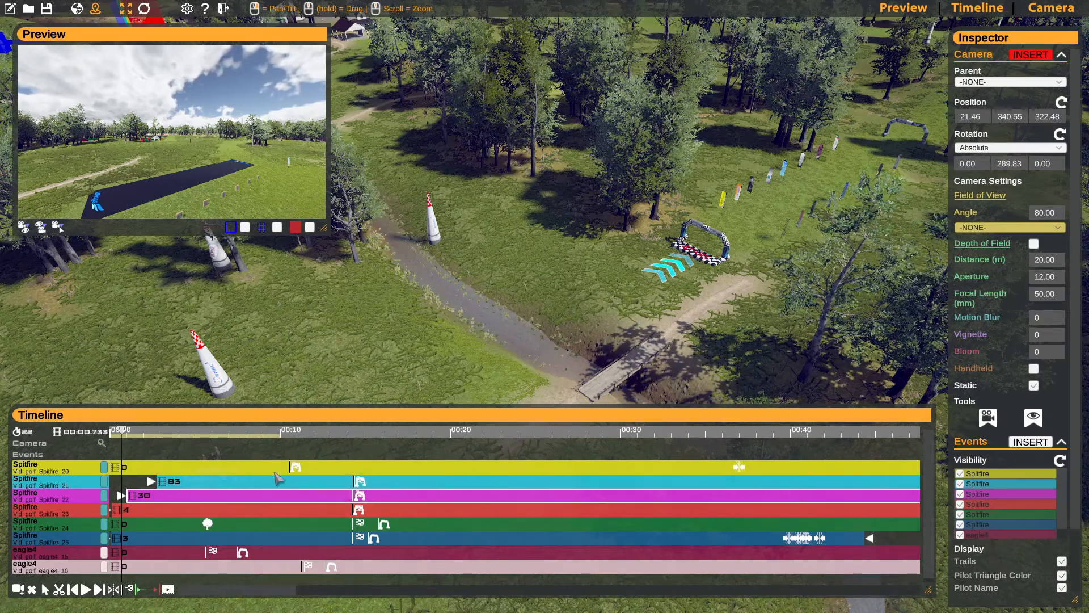
pyautogui.moveTo(275, 469); pyautogui.dragTo(340, 470)
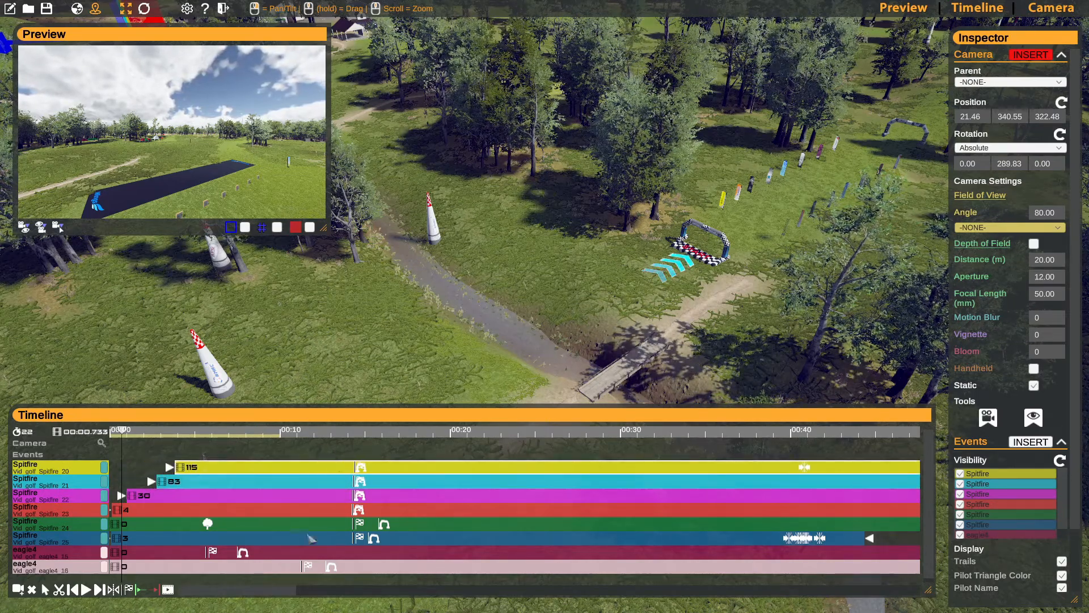
pyautogui.moveTo(286, 567); pyautogui.dragTo(340, 570)
pyautogui.moveTo(201, 552); pyautogui.dragTo(387, 558)
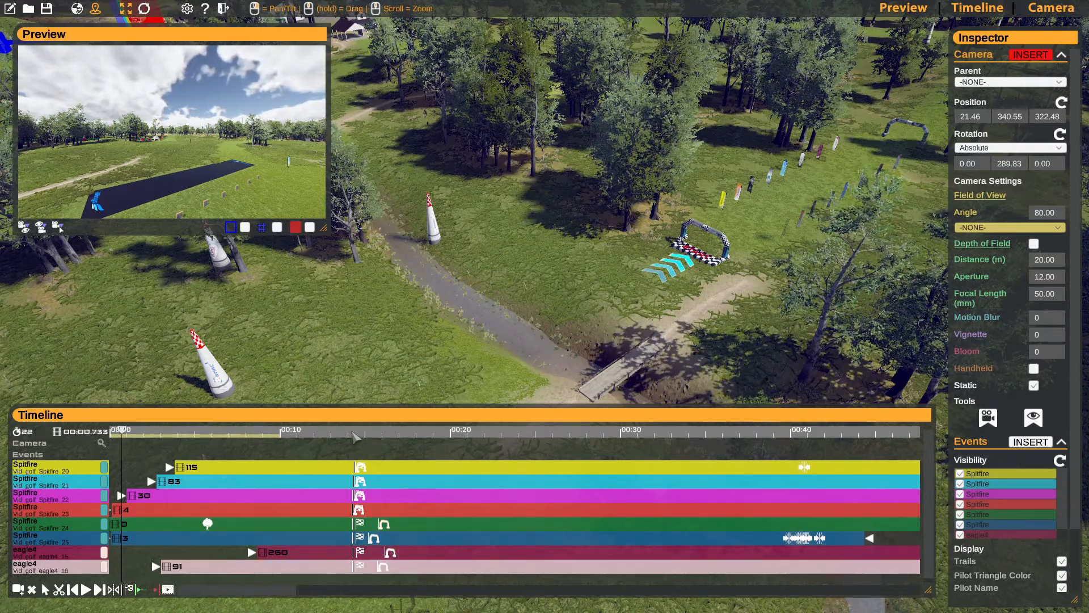
# - Place the playhead at 00:14.233 and align the race starts of all recordings
pyautogui.click(353, 433)
pyautogui.moveTo(359, 434)
pyautogui.mouseDown()
pyautogui.moveTo(370, 435)
pyautogui.moveTo(352, 438)
pyautogui.mouseUp()
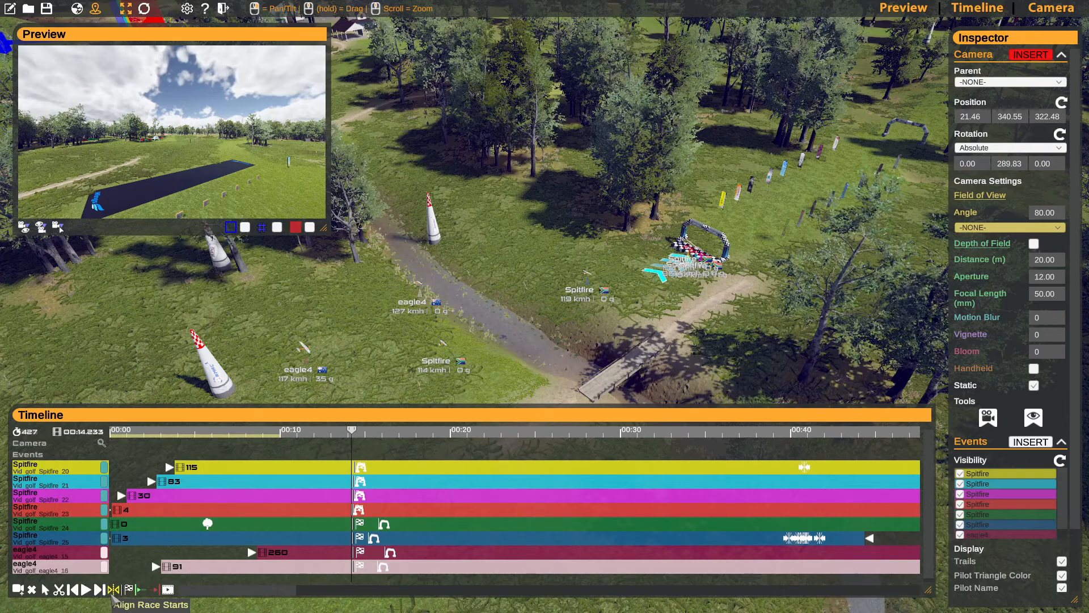
pyautogui.click(114, 590)
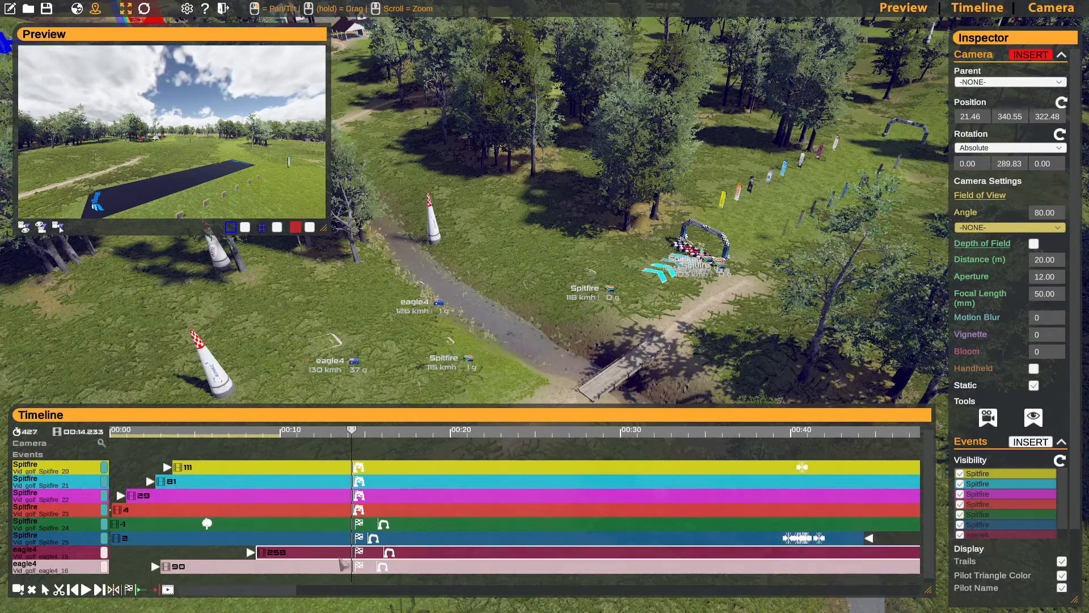
# - Move the camera across the course to the start gate area, to about 21.93, 340.55, 122.22
pyautogui.moveTo(511, 309)
pyautogui.mouseDown(button='right')
pyautogui.moveTo(441, 296)
pyautogui.moveTo(543, 294)
pyautogui.moveTo(430, 270)
pyautogui.moveTo(439, 294)
pyautogui.moveTo(439, 278)
pyautogui.moveTo(506, 307)
pyautogui.mouseUp(button='right')
pyautogui.press('w')
pyautogui.press('w')
pyautogui.press('w')
pyautogui.press('s')
pyautogui.press('a')
pyautogui.press('a')
pyautogui.press('s')
pyautogui.press('w')
pyautogui.press('s')
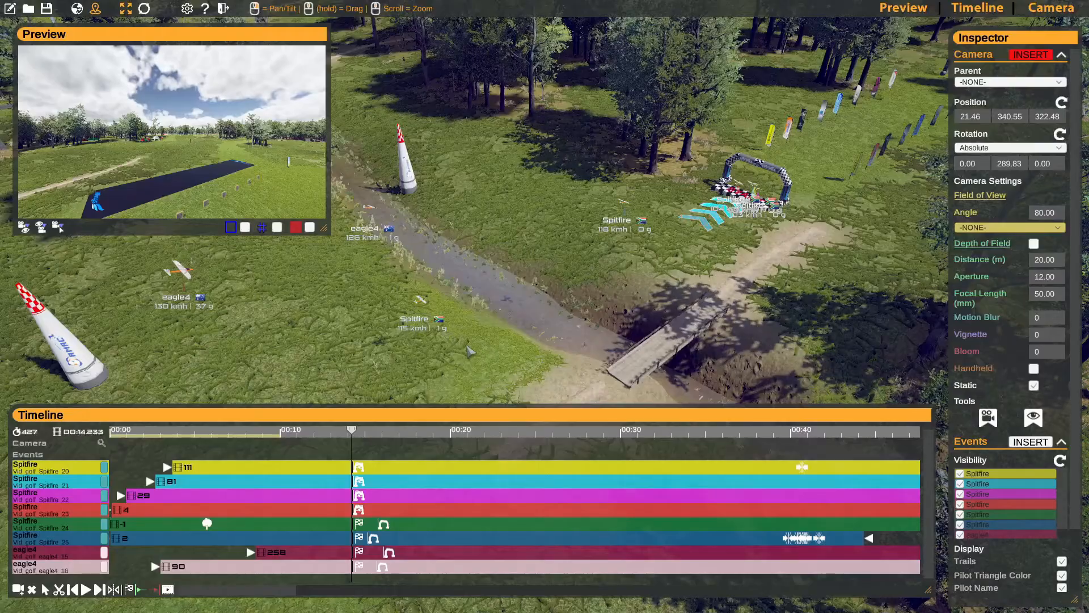
pyautogui.moveTo(442, 327); pyautogui.dragTo(456, 323, button='right')
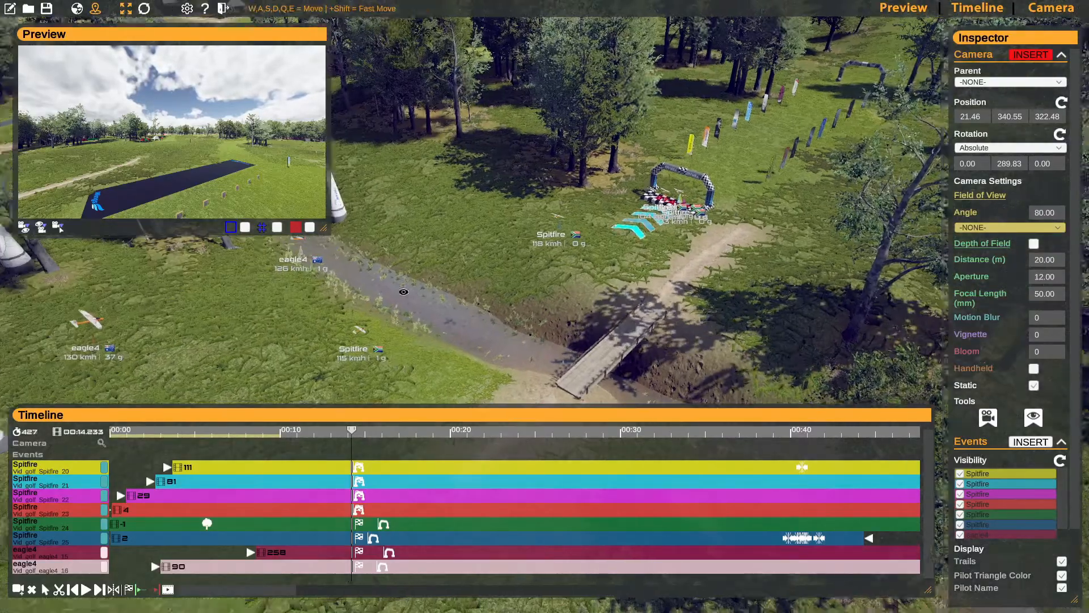
pyautogui.press('s')
pyautogui.moveTo(403, 292)
pyautogui.mouseDown(button='right')
pyautogui.moveTo(432, 299)
pyautogui.moveTo(403, 281)
pyautogui.moveTo(413, 283)
pyautogui.mouseUp(button='right')
pyautogui.press('a')
pyautogui.press('s')
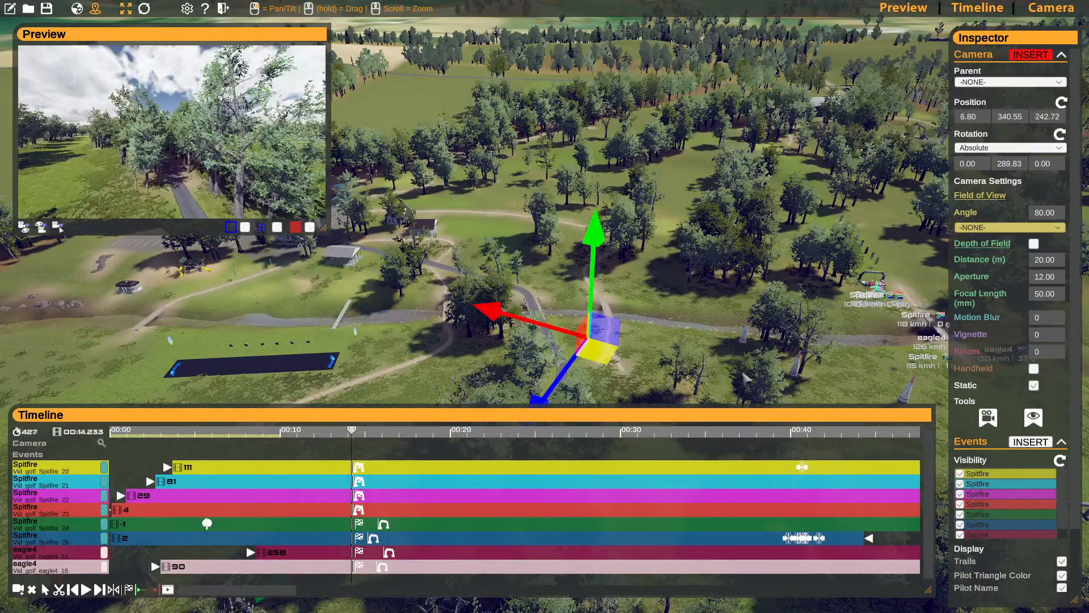
pyautogui.moveTo(413, 283); pyautogui.dragTo(610, 341, button='right')
pyautogui.press('w')
pyautogui.press('d')
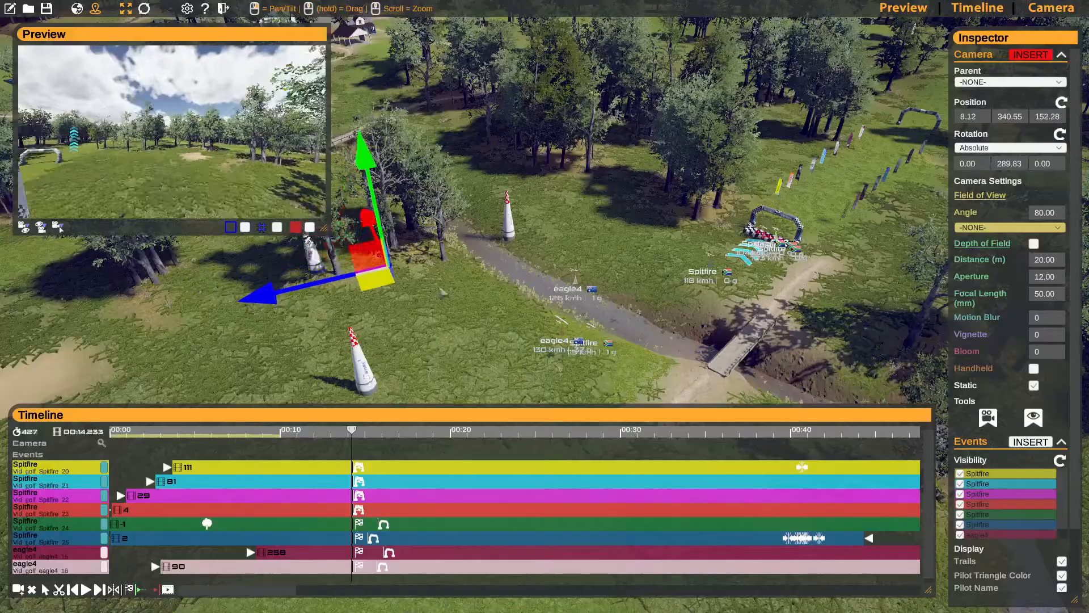
pyautogui.press('w')
pyautogui.moveTo(420, 250); pyautogui.dragTo(681, 273, button='right')
# - Frame the start gate head-on, match the camera to that view and set its field-of-view angle to 27.70
pyautogui.press('s')
pyautogui.press('w')
pyautogui.press('s')
pyautogui.press('a')
pyautogui.press('w')
pyautogui.press('s')
pyautogui.press('w')
pyautogui.press('s')
pyautogui.press('w')
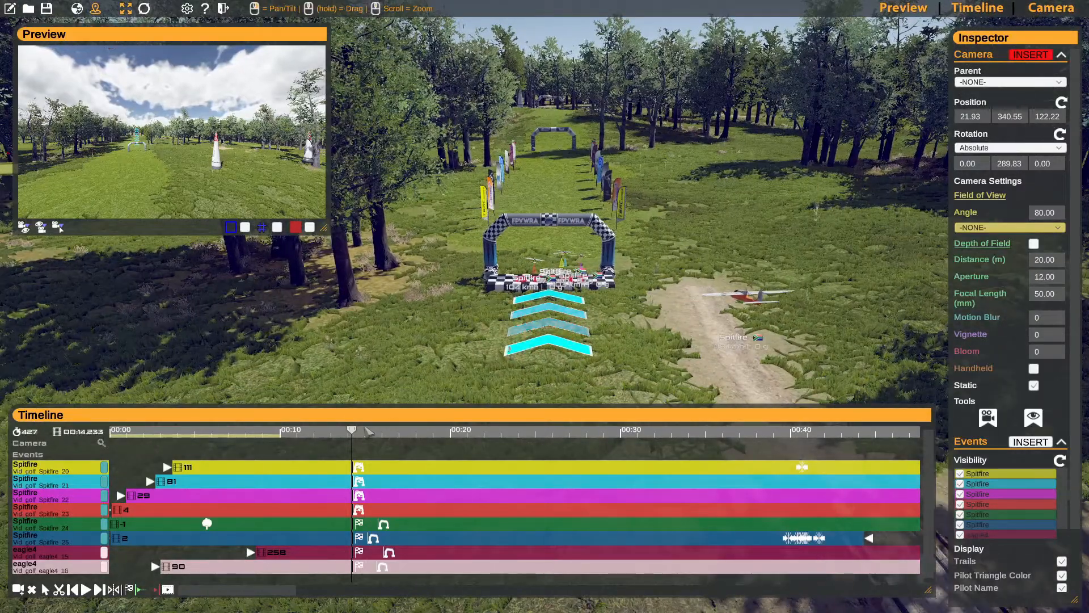
pyautogui.click(25, 227)
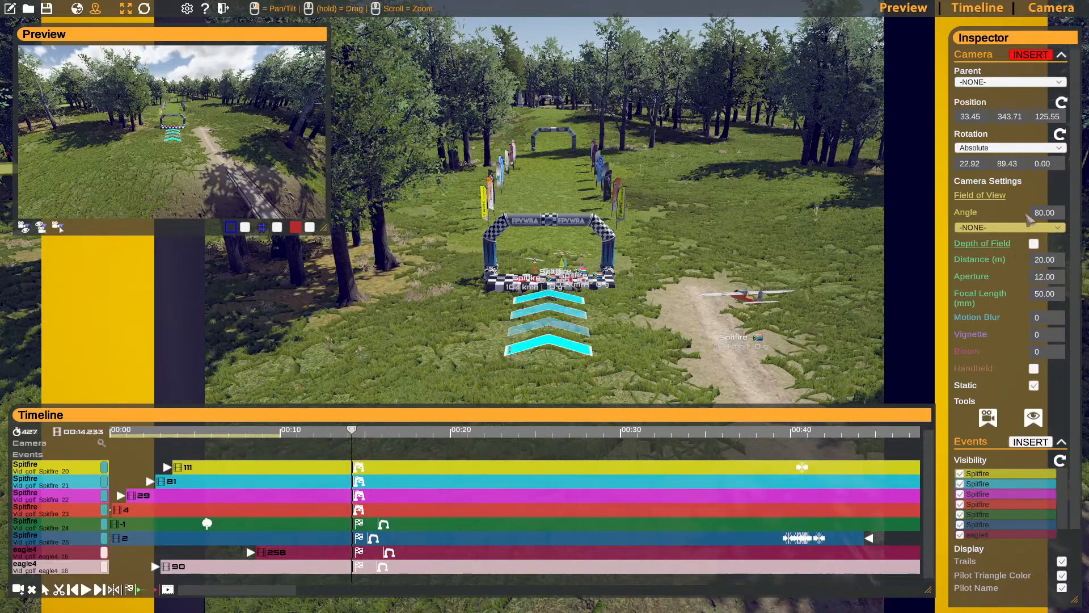
pyautogui.moveTo(1046, 218); pyautogui.dragTo(746, 196)
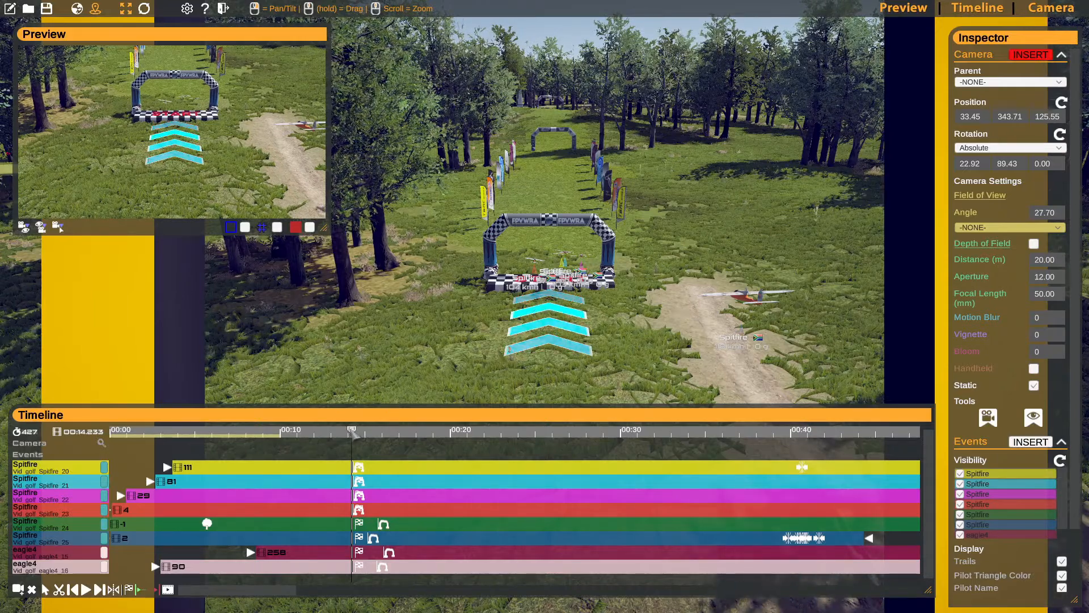
# - Move the playhead back to 00:13.33, frame 391, as the planes approach the start gate
pyautogui.moveTo(350, 429); pyautogui.dragTo(337, 431)
pyautogui.press('s')
pyautogui.moveTo(456, 352); pyautogui.dragTo(400, 372, button='right')
pyautogui.press('d')
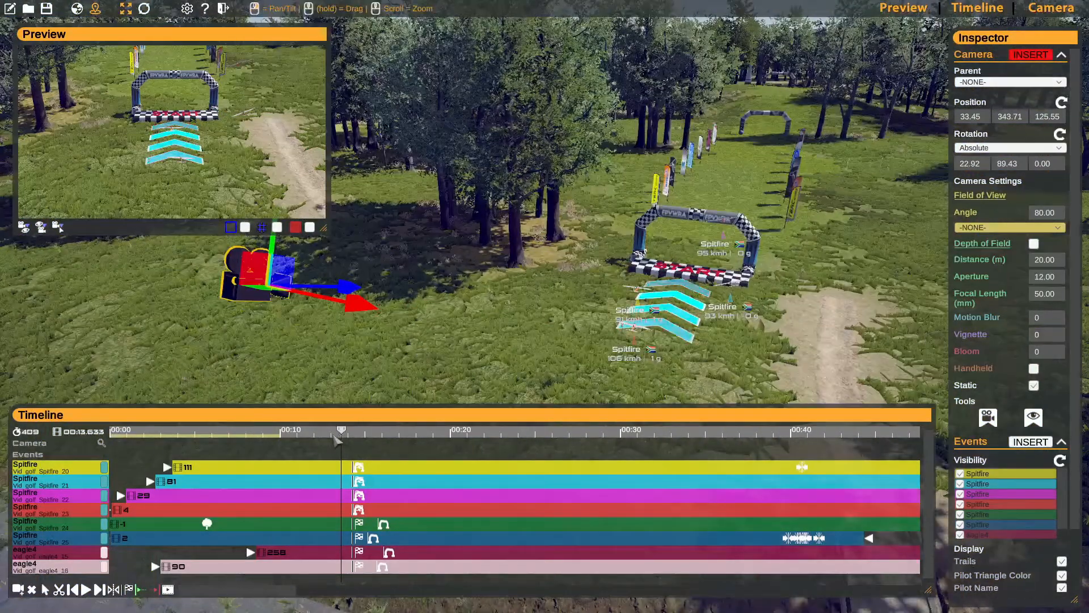
pyautogui.moveTo(338, 433); pyautogui.dragTo(329, 432)
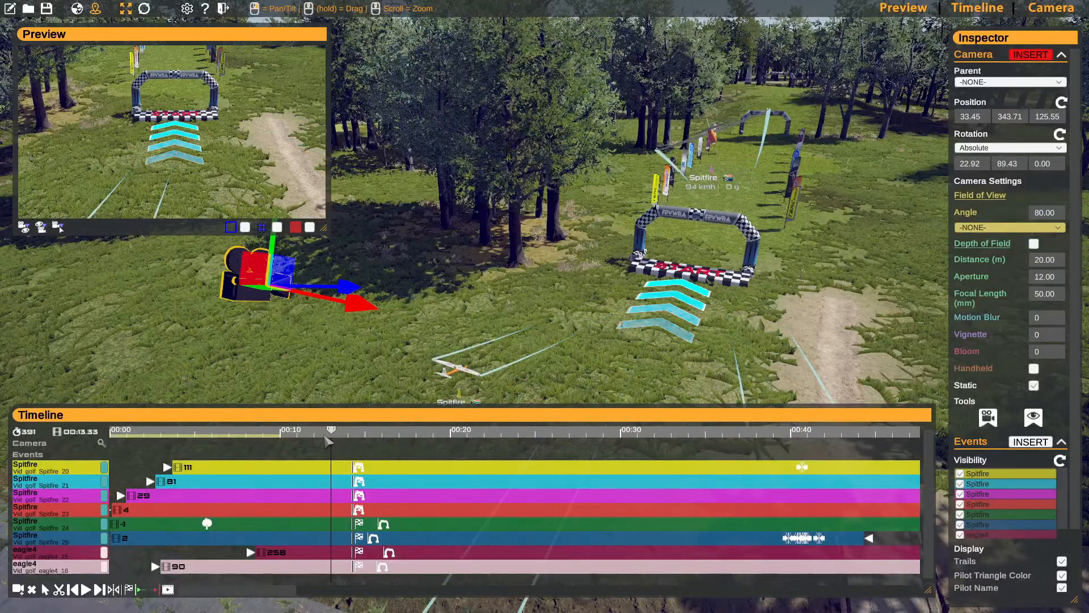
# - Move the camera back and up from the start gate to position 12.49, 351.20, 125.31, keeping the gate centred
pyautogui.press('d')
pyautogui.moveTo(547, 300); pyautogui.dragTo(448, 292, button='right')
pyautogui.moveTo(555, 327); pyautogui.dragTo(145, 263)
pyautogui.moveTo(550, 291)
pyautogui.mouseDown(button='right')
pyautogui.moveTo(499, 268)
pyautogui.moveTo(534, 288)
pyautogui.mouseUp(button='right')
pyautogui.press('s')
pyautogui.press('a')
pyautogui.moveTo(372, 179); pyautogui.dragTo(219, 169)
pyautogui.moveTo(500, 235); pyautogui.dragTo(609, 329, button='right')
pyautogui.press('a')
pyautogui.press('s')
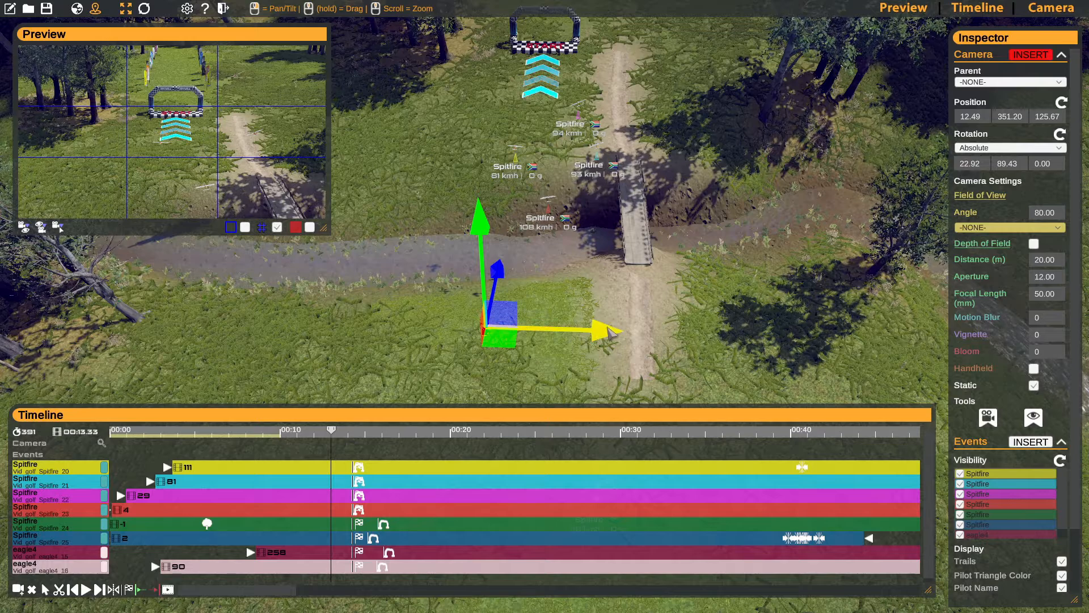
pyautogui.moveTo(609, 331); pyautogui.dragTo(617, 332)
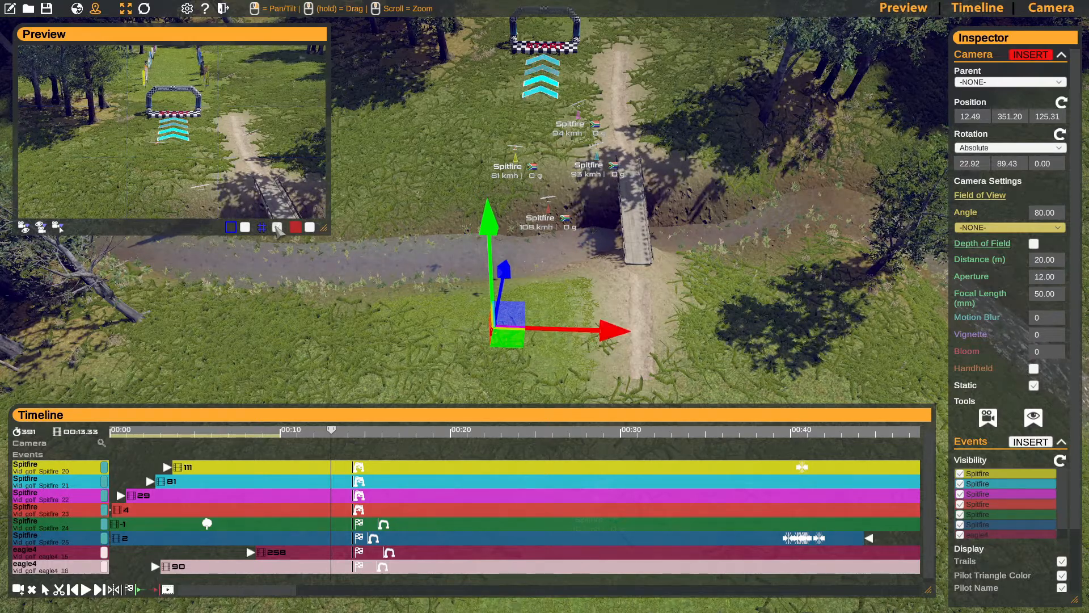
pyautogui.moveTo(626, 280); pyautogui.dragTo(519, 241, button='right')
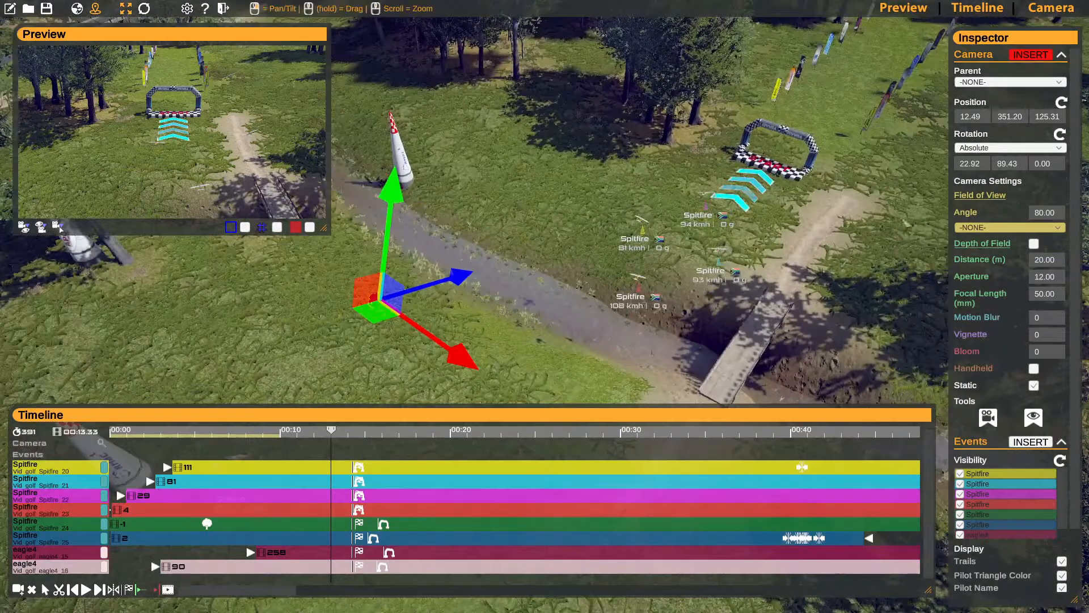
# - Insert a camera keyframe at 00:13.33 and update it with a field-of-view angle of 31.10
pyautogui.click(1029, 55)
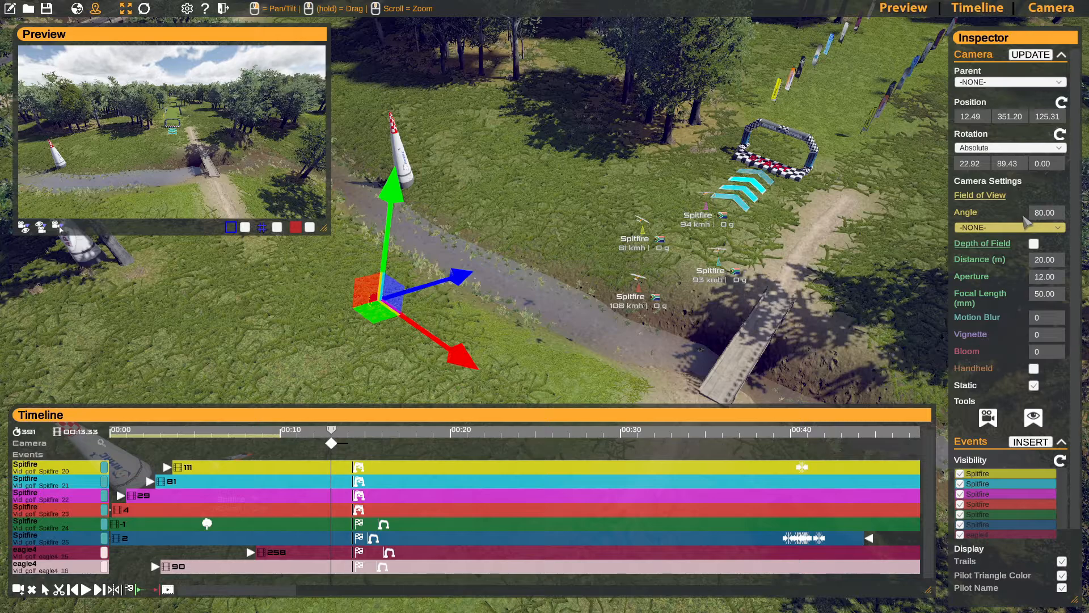
pyautogui.moveTo(1047, 213); pyautogui.dragTo(786, 216)
pyautogui.moveTo(758, 183); pyautogui.dragTo(765, 187)
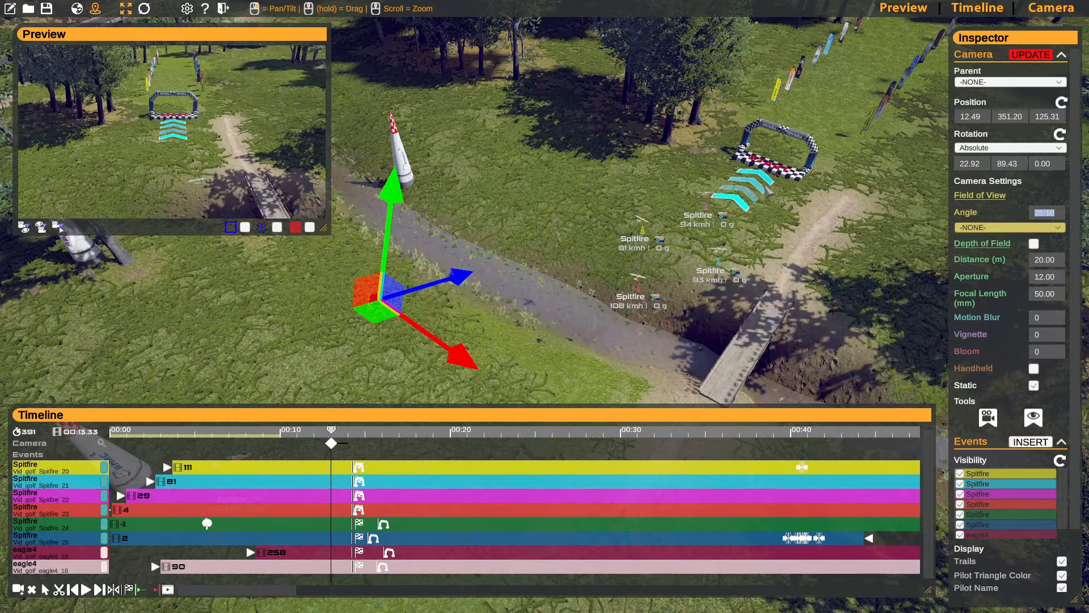
pyautogui.click(1028, 58)
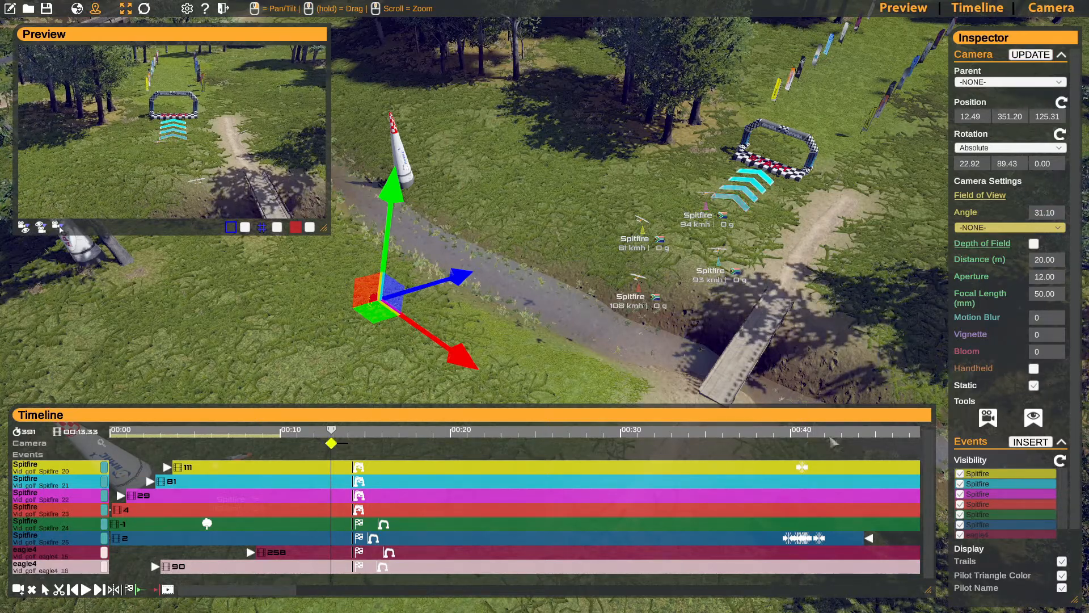
# - Move the playhead to 00:15.33, frame 451, for the second camera keyframe
pyautogui.scroll(-3, 997, 250)
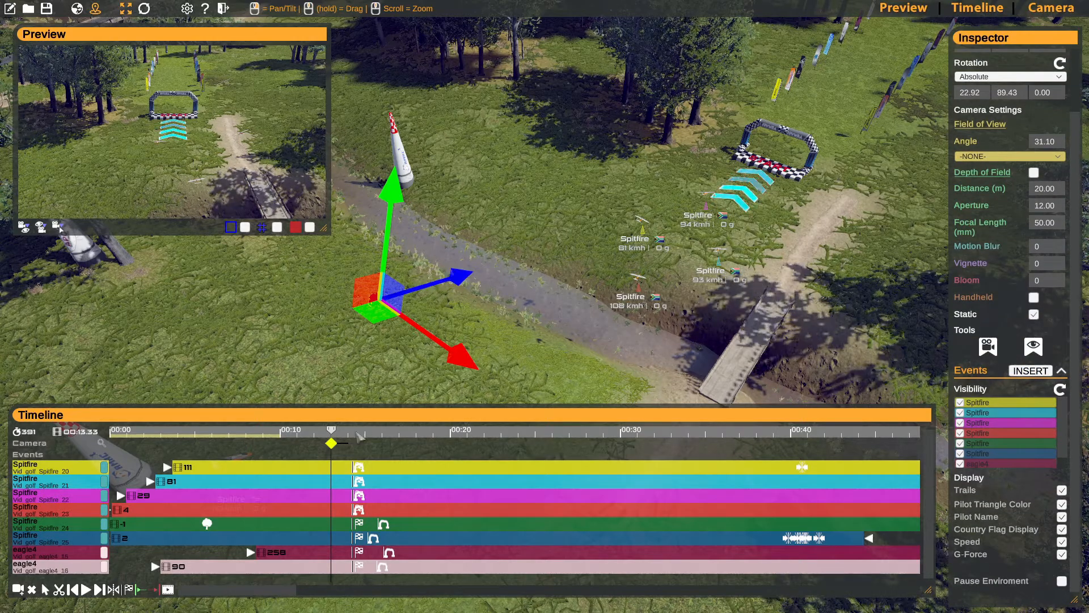
pyautogui.moveTo(341, 436); pyautogui.dragTo(376, 442)
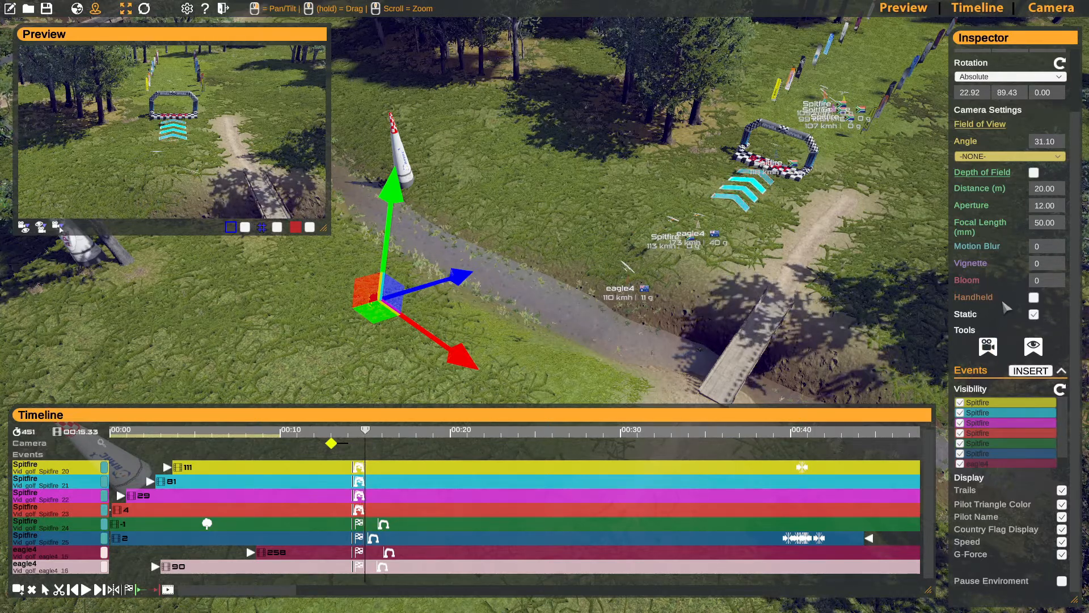
pyautogui.scroll(3, 1006, 307)
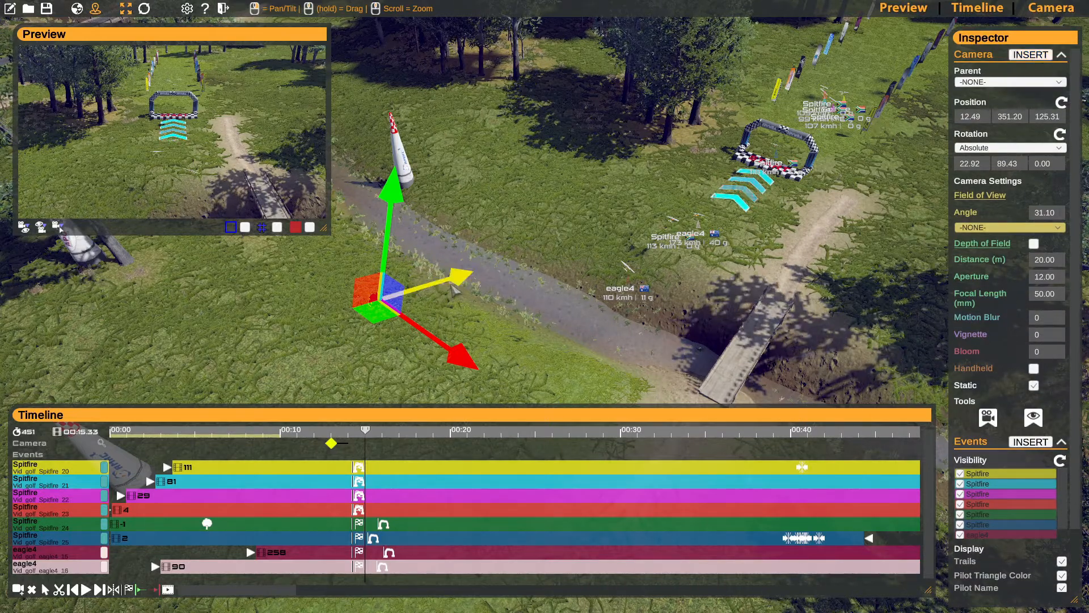
# - Move the camera forward over the start gate to 62.74, 340.14, 125.81 and insert a camera keyframe there
pyautogui.moveTo(454, 289); pyautogui.dragTo(745, 189)
pyautogui.moveTo(1025, 205); pyautogui.dragTo(1084, 193)
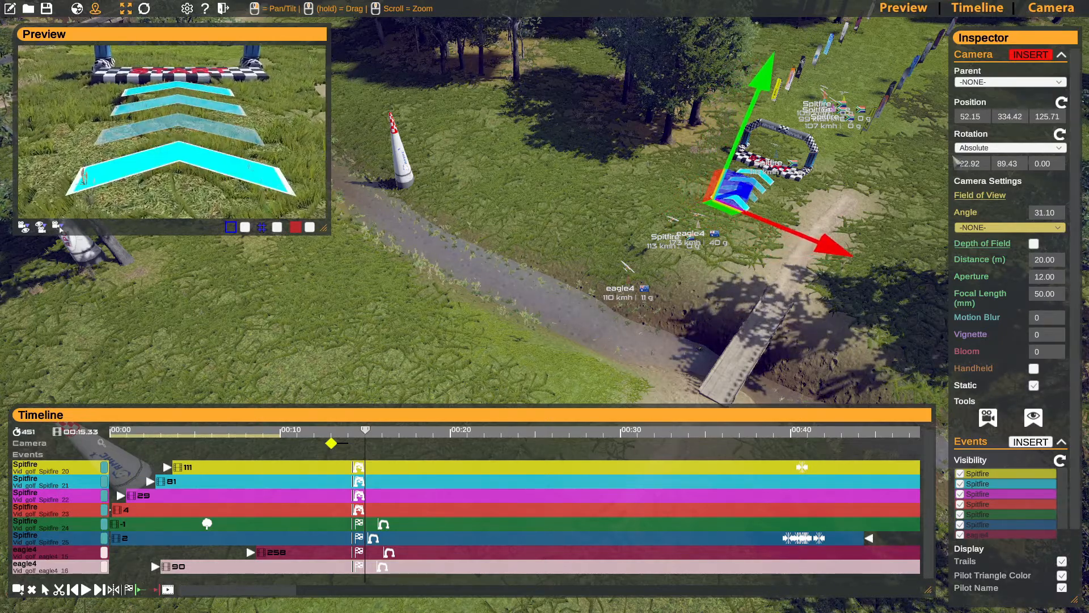
pyautogui.moveTo(733, 146); pyautogui.dragTo(754, 69)
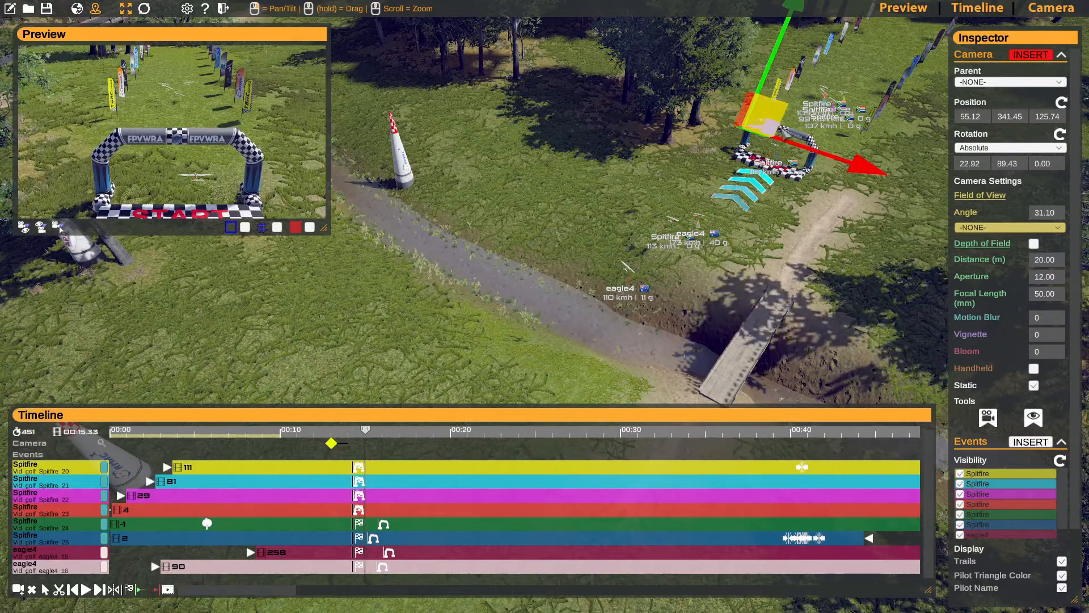
pyautogui.moveTo(811, 131); pyautogui.dragTo(521, 167, button='right')
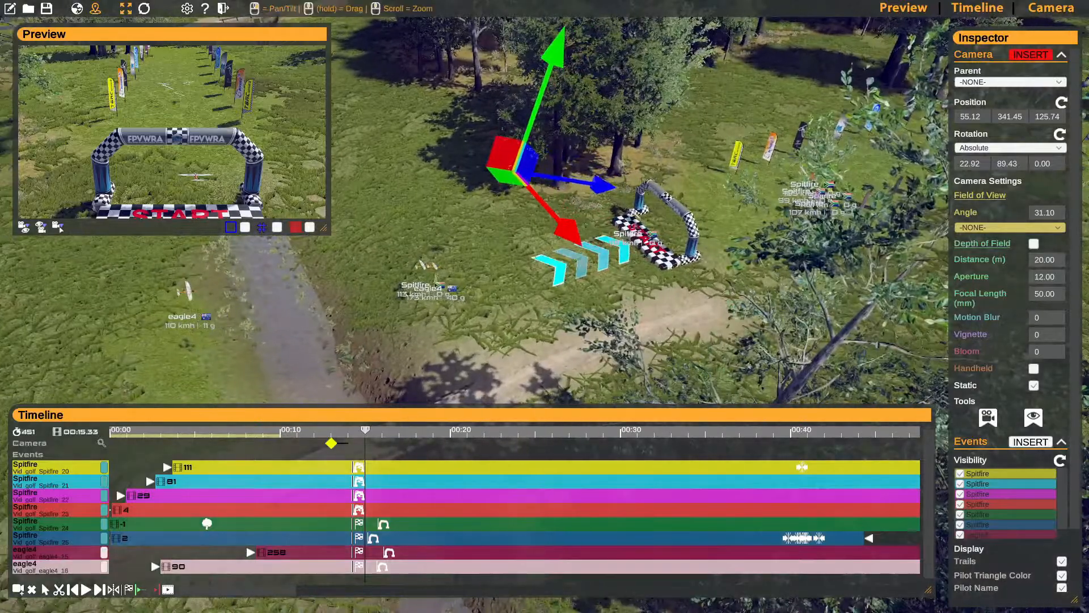
pyautogui.moveTo(521, 168); pyautogui.dragTo(591, 157)
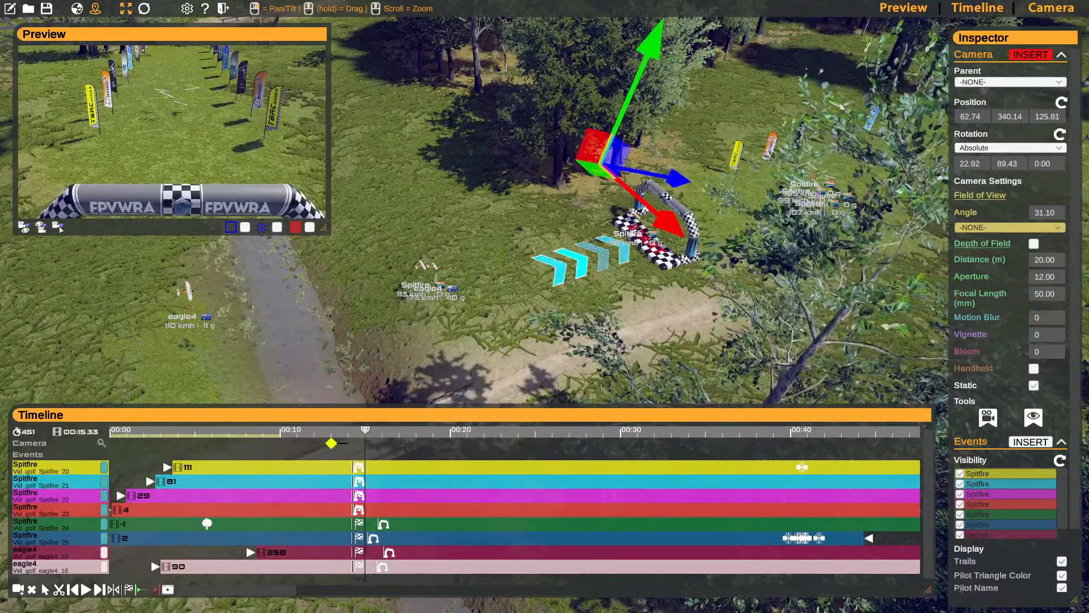
pyautogui.click(1035, 55)
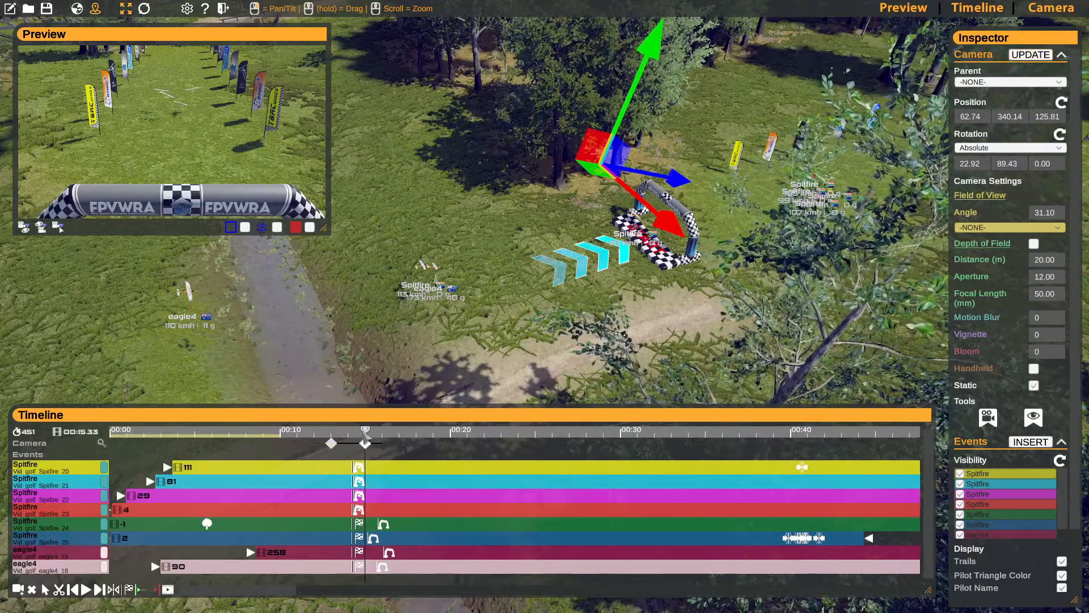
# - Select the first camera keyframe at 00:13.33 and turn off its Static option
pyautogui.moveTo(365, 433); pyautogui.dragTo(360, 435)
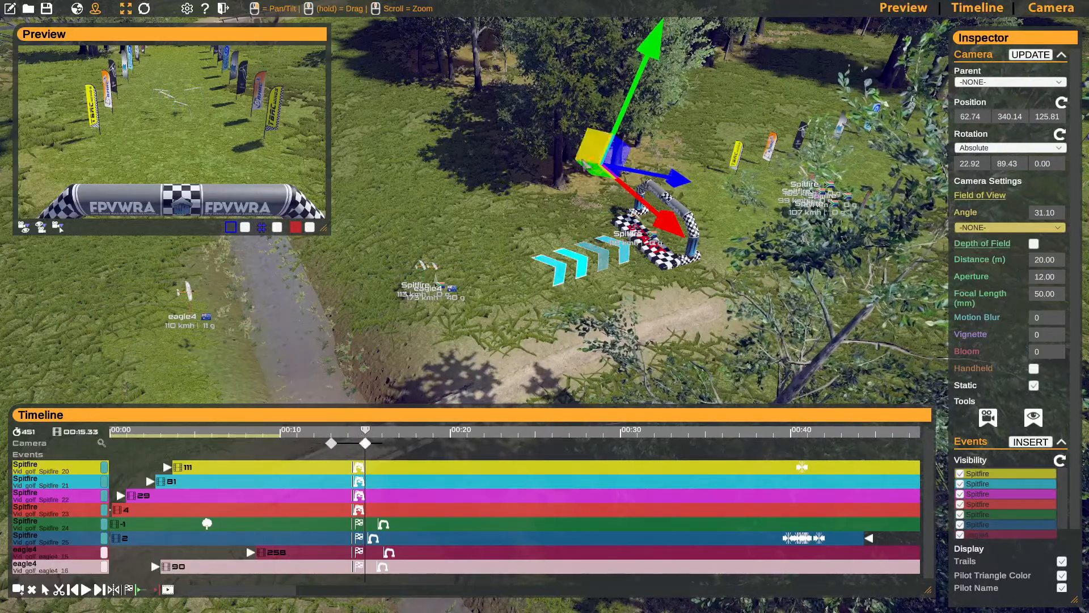
pyautogui.click(331, 443)
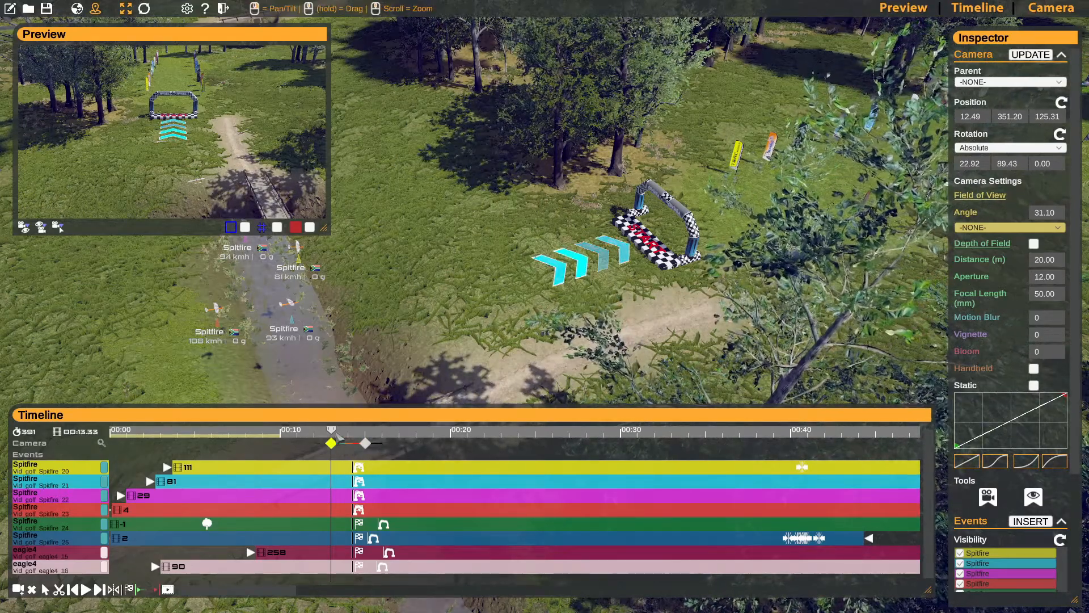
# - Scrub between the two camera keyframes to check the camera motion, making the preview window slightly smaller
pyautogui.moveTo(335, 430); pyautogui.dragTo(358, 435)
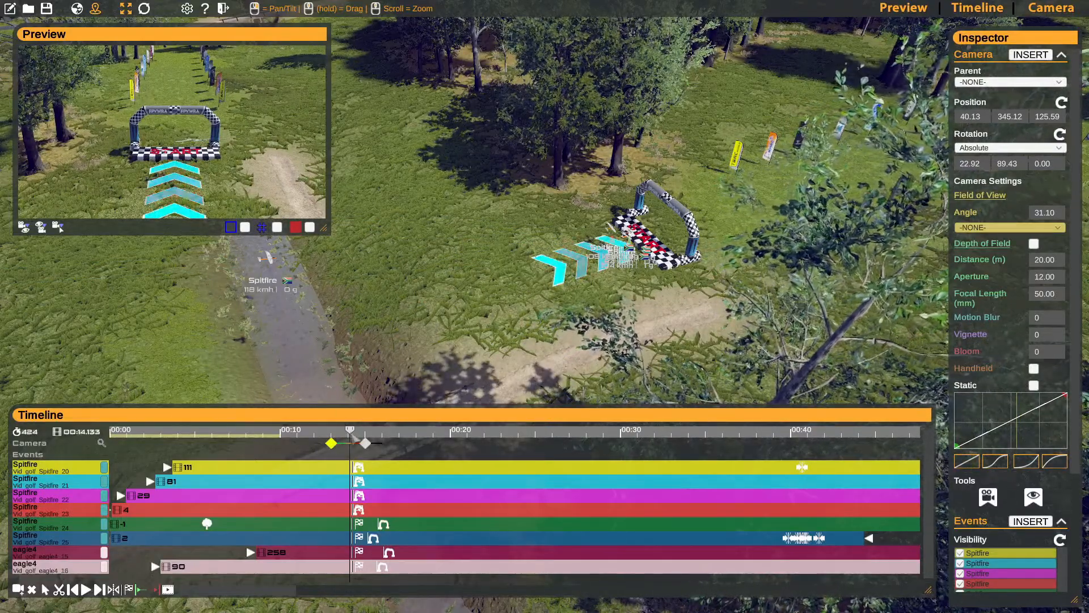
pyautogui.moveTo(358, 435); pyautogui.dragTo(349, 435)
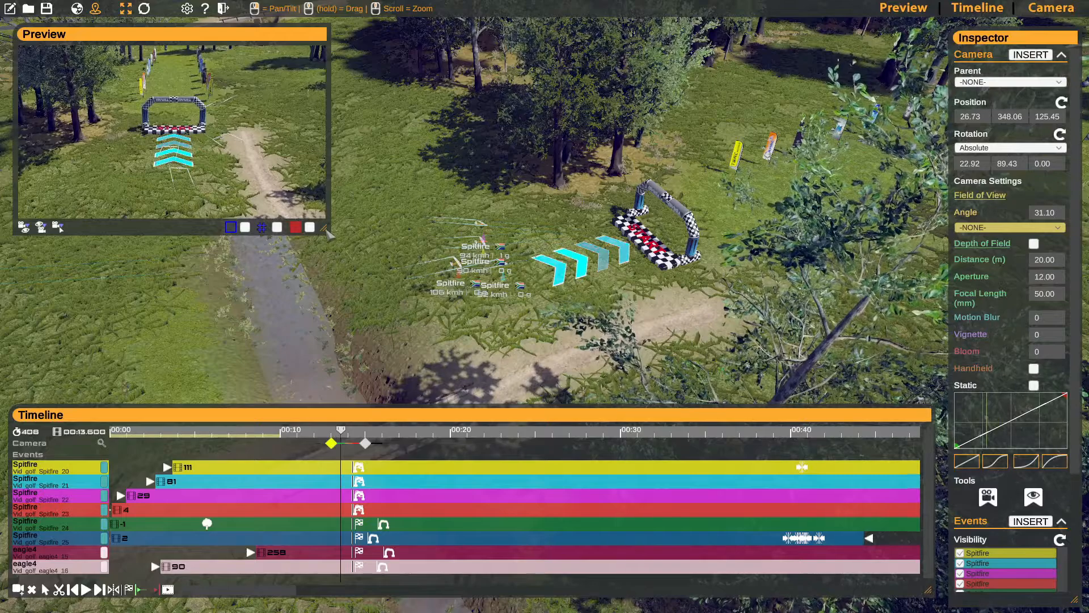
pyautogui.moveTo(324, 228); pyautogui.dragTo(299, 211)
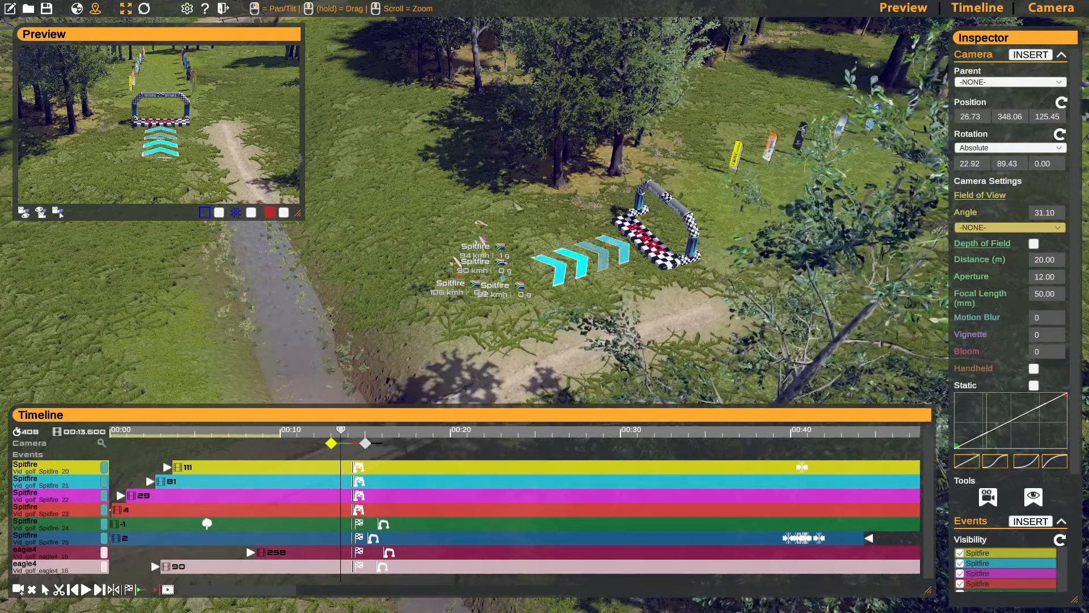
pyautogui.click(348, 434)
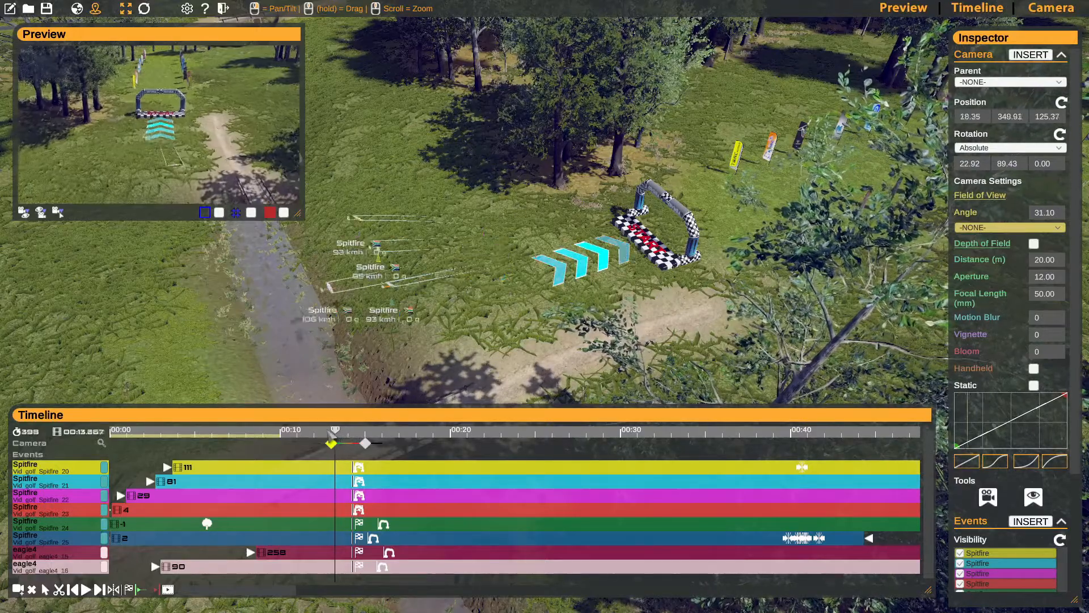
# - Insert a camera keyframe past the start gate at 111.38, 339.80, 112.61 and move it directly behind the second keyframe, at frame 452
pyautogui.moveTo(347, 435); pyautogui.dragTo(367, 452)
pyautogui.moveTo(466, 273); pyautogui.dragTo(332, 239, button='right')
pyautogui.press('w')
pyautogui.press('a')
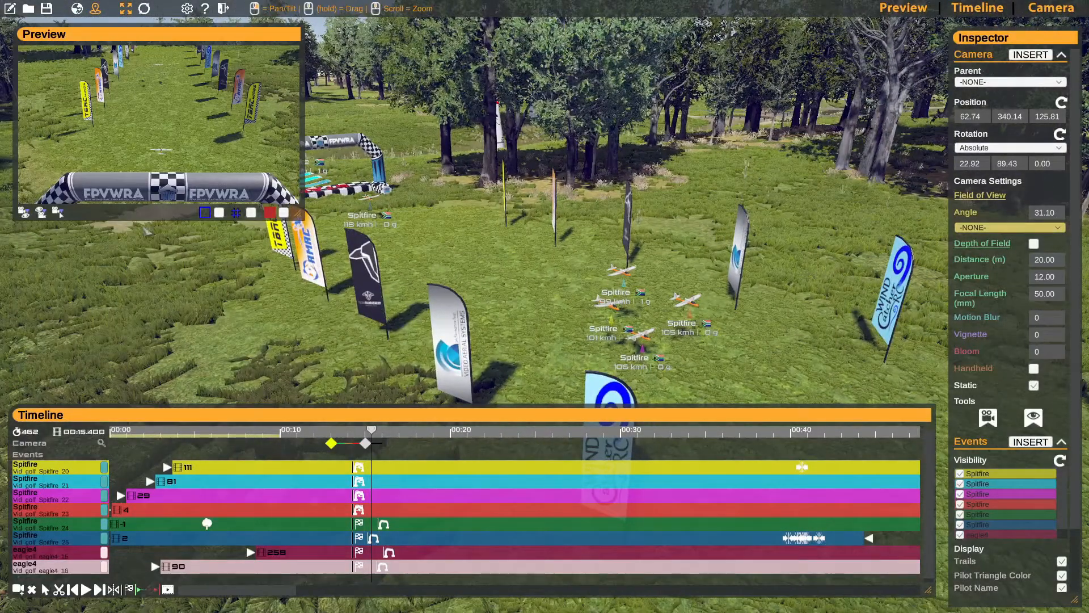
pyautogui.click(25, 213)
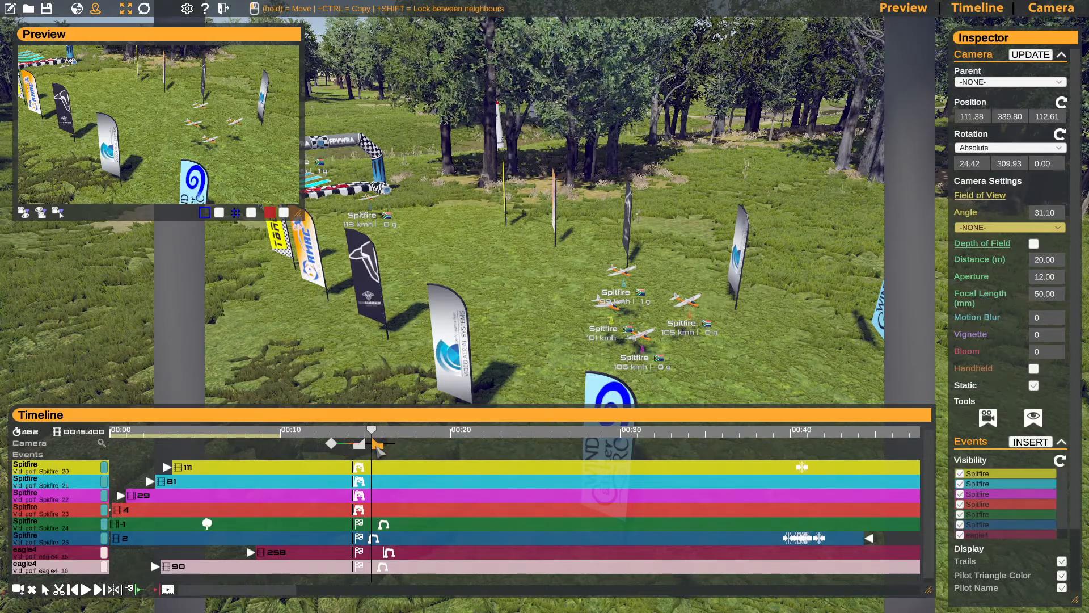
pyautogui.moveTo(380, 448); pyautogui.dragTo(368, 447)
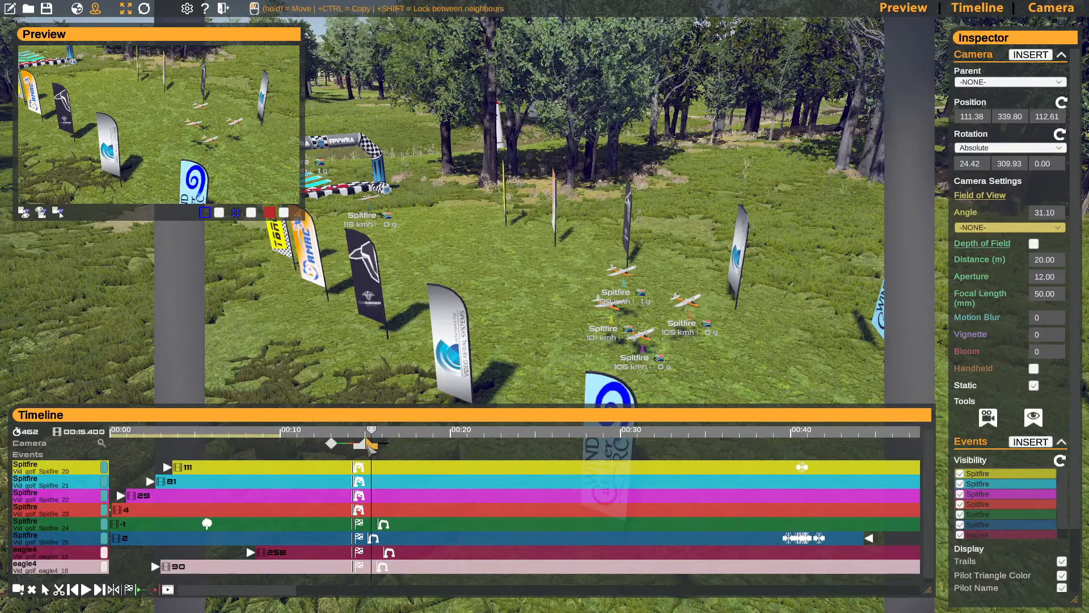
pyautogui.click(373, 447)
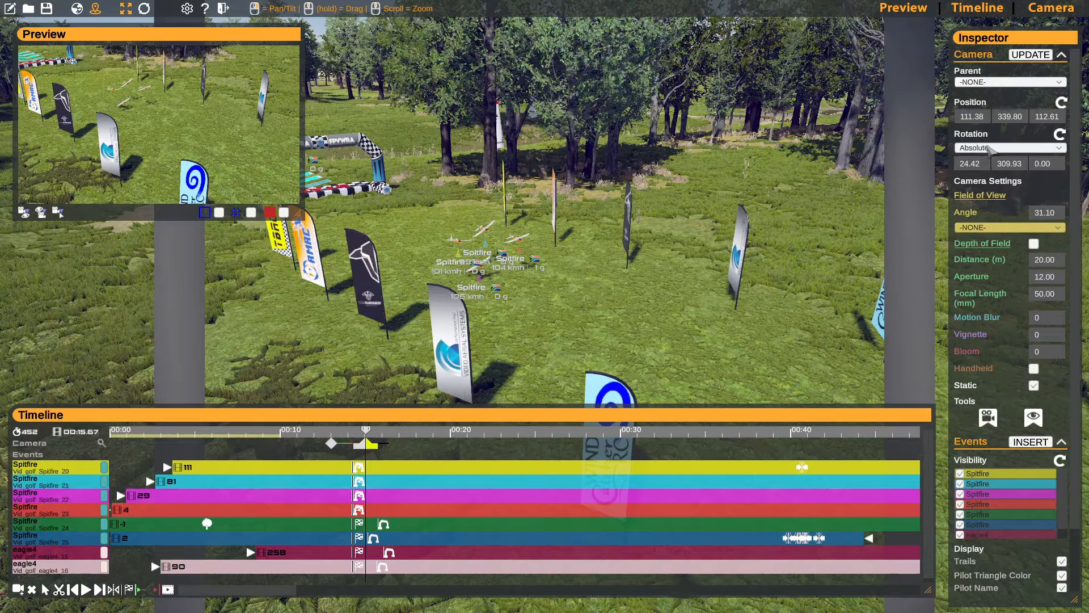
pyautogui.click(1006, 148)
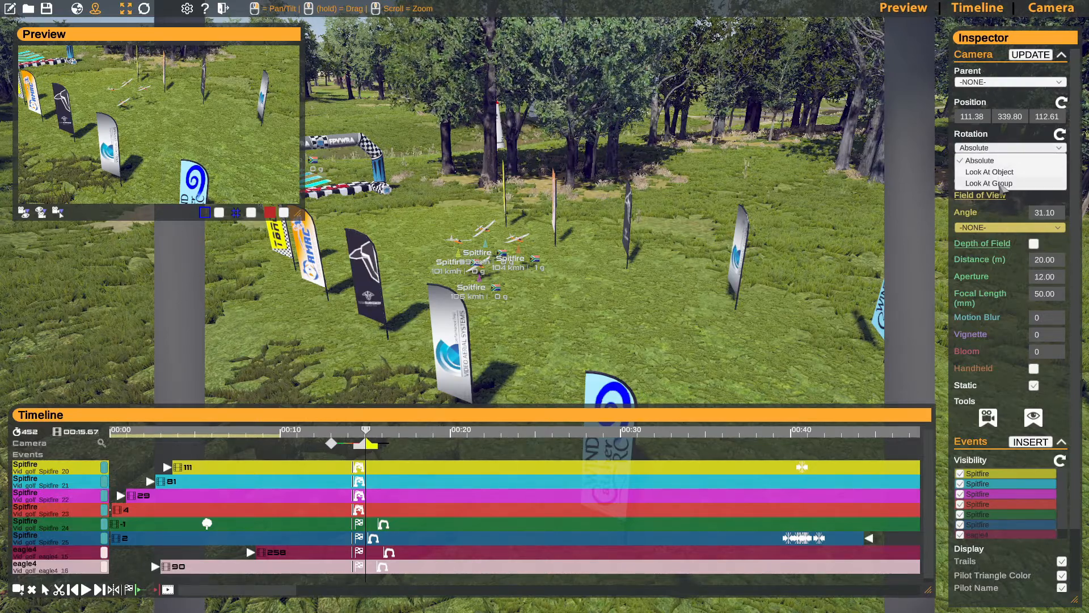
pyautogui.click(989, 172)
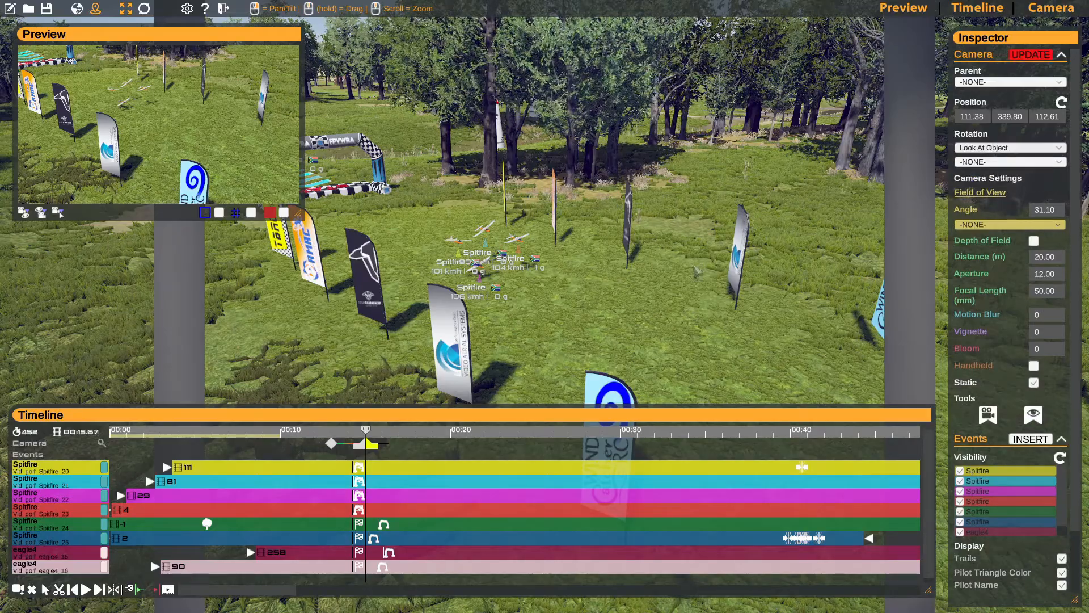
pyautogui.moveTo(668, 267); pyautogui.dragTo(528, 371, button='right')
pyautogui.press('w')
pyautogui.press('w')
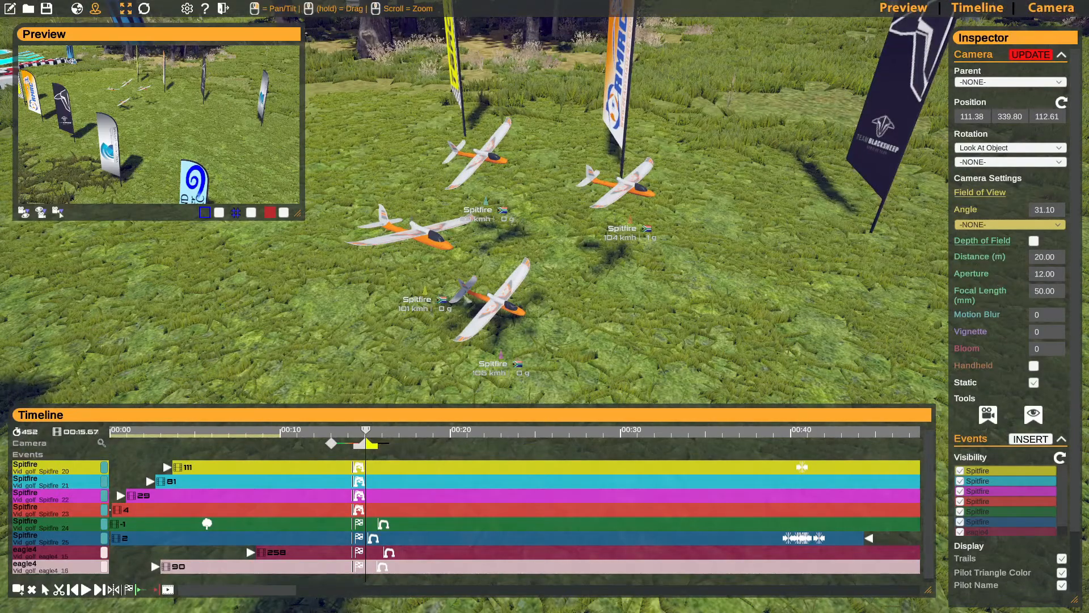
pyautogui.click(997, 163)
pyautogui.click(993, 189)
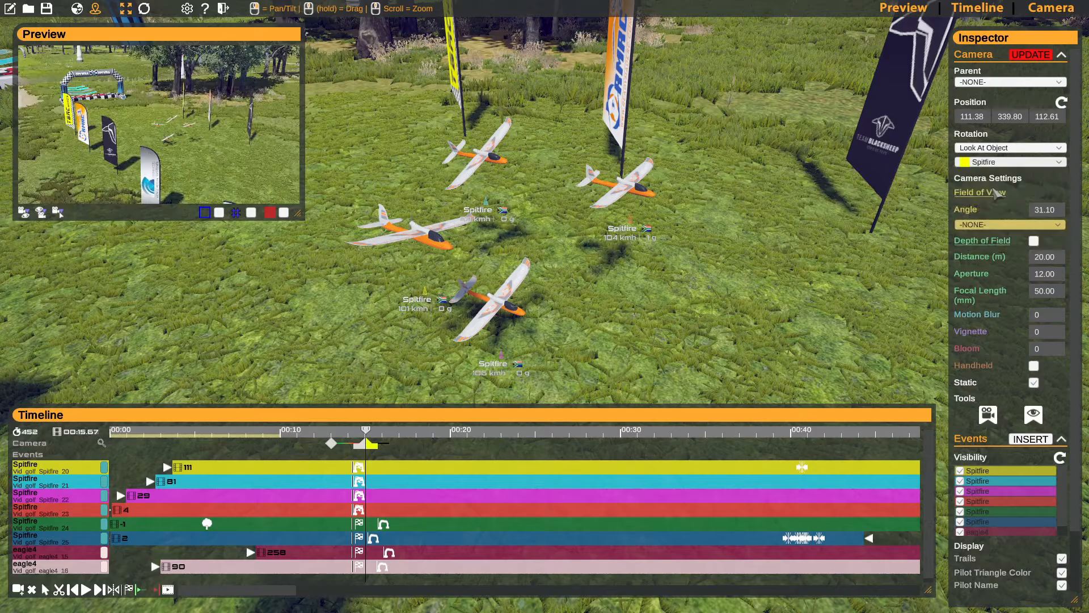
pyautogui.press('s')
pyautogui.moveTo(686, 285); pyautogui.dragTo(716, 254, button='right')
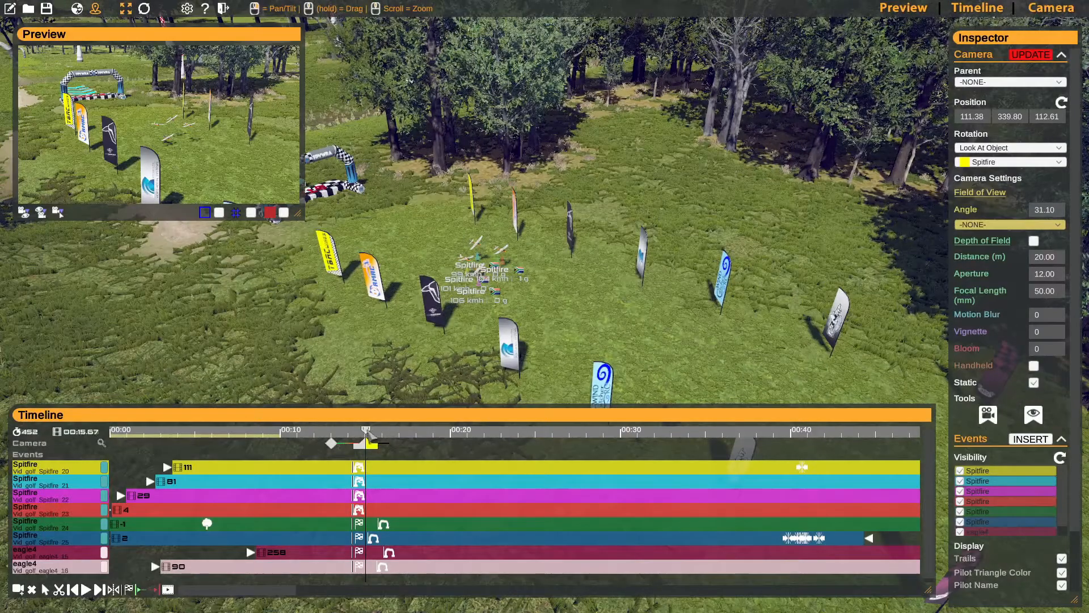
pyautogui.moveTo(371, 431); pyautogui.dragTo(378, 434)
# - Set the third camera keyframe's rotation to Look At Object with the yellow Spitfire as target and update the keyframe
pyautogui.click(377, 449)
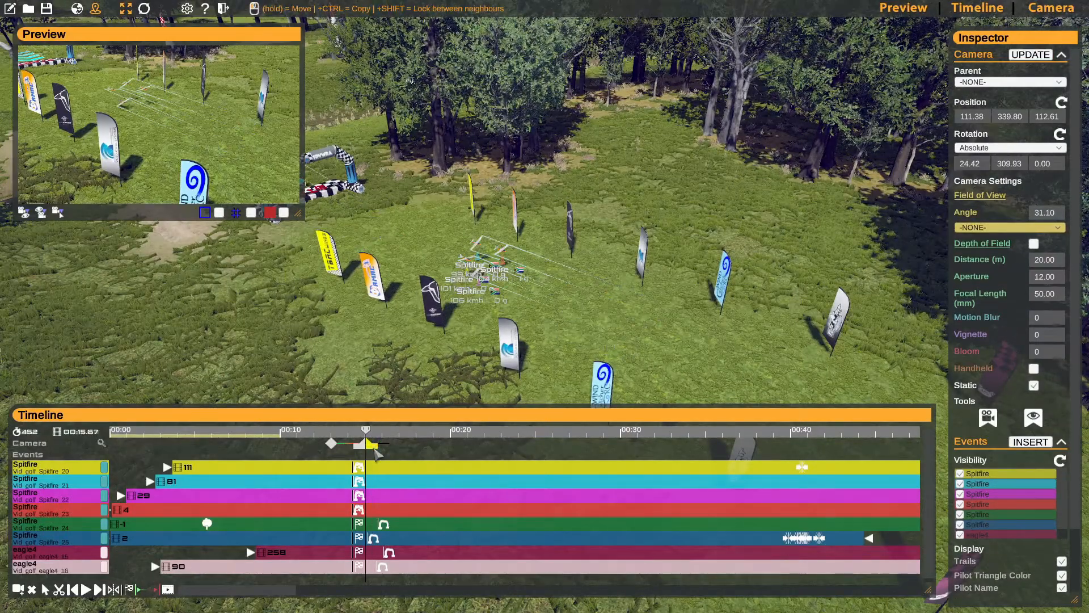
pyautogui.click(993, 148)
pyautogui.click(997, 171)
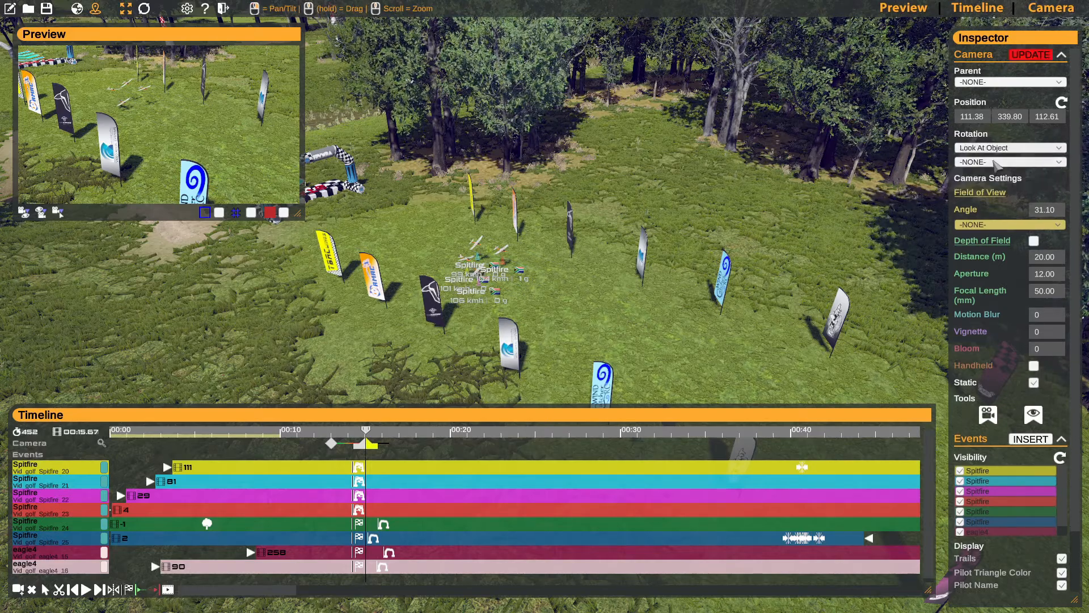
pyautogui.click(998, 162)
pyautogui.click(990, 173)
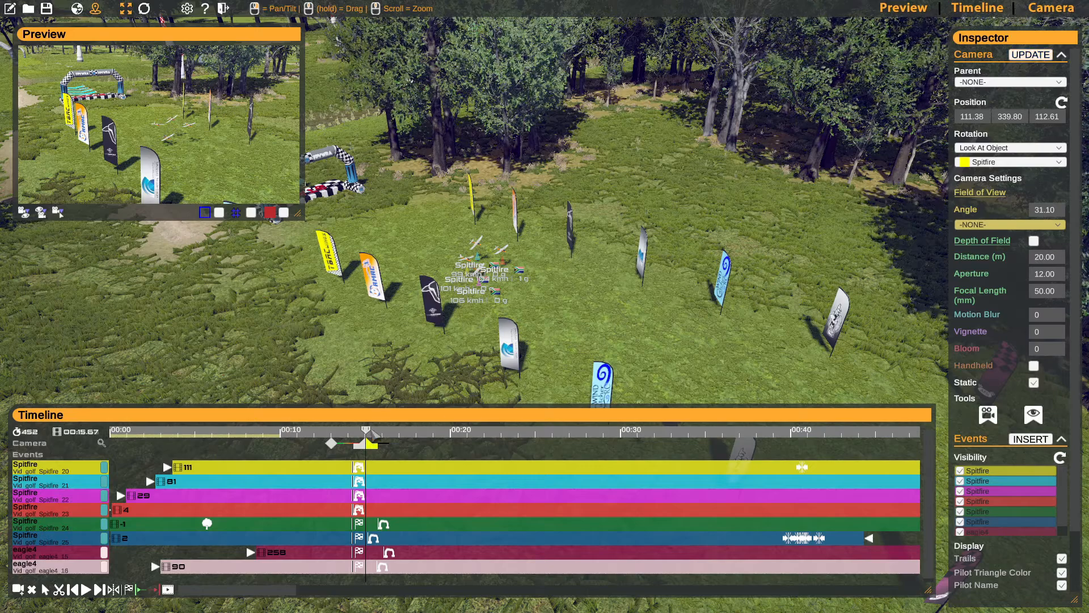
# - Scrub the timeline past the third camera keyframe to check how the camera tracks the yellow Spitfire
pyautogui.moveTo(366, 431); pyautogui.dragTo(334, 431)
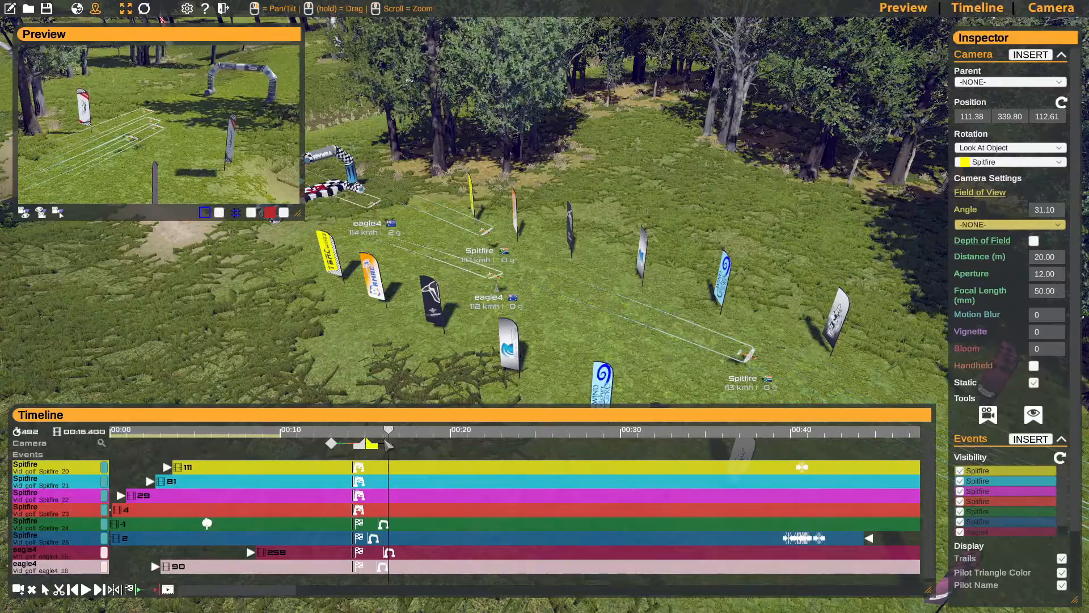
pyautogui.moveTo(389, 445); pyautogui.dragTo(379, 445)
pyautogui.moveTo(511, 318); pyautogui.dragTo(584, 307, button='right')
pyautogui.press('w')
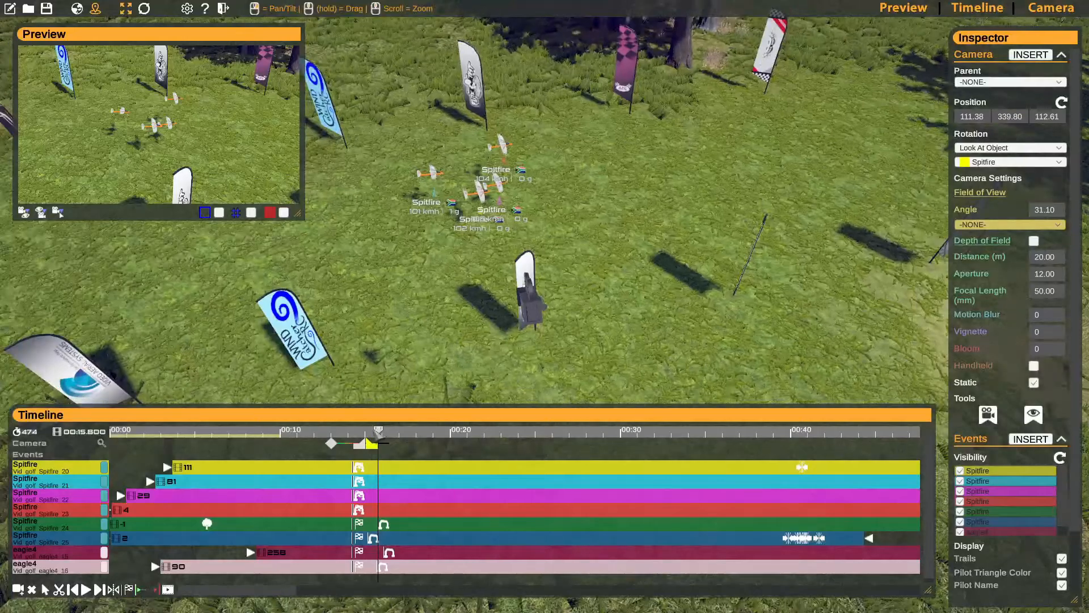
pyautogui.moveTo(378, 432); pyautogui.dragTo(423, 441)
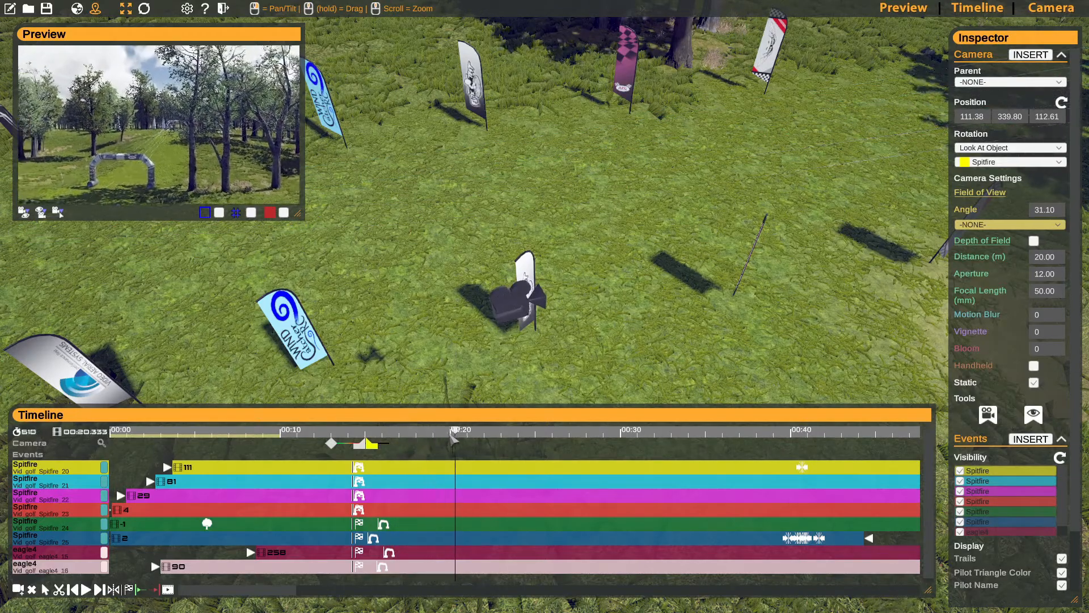
pyautogui.moveTo(519, 435); pyautogui.dragTo(564, 441)
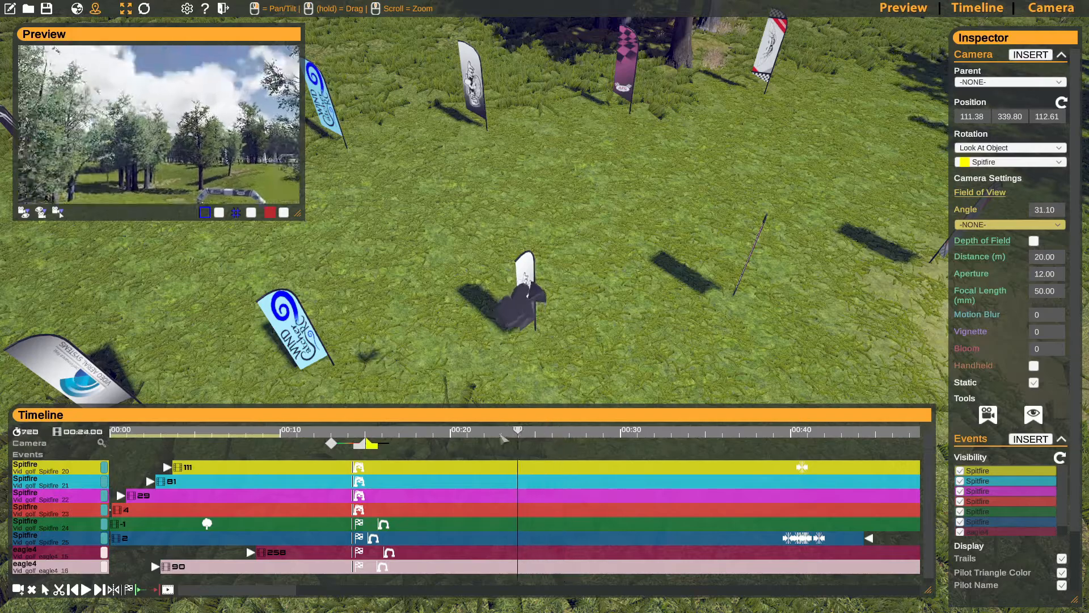
# - Return to the third camera keyframe at frame 452, select its camera in the scene and switch the move gizmo to world space
pyautogui.moveTo(414, 430); pyautogui.dragTo(372, 429)
pyautogui.click(371, 444)
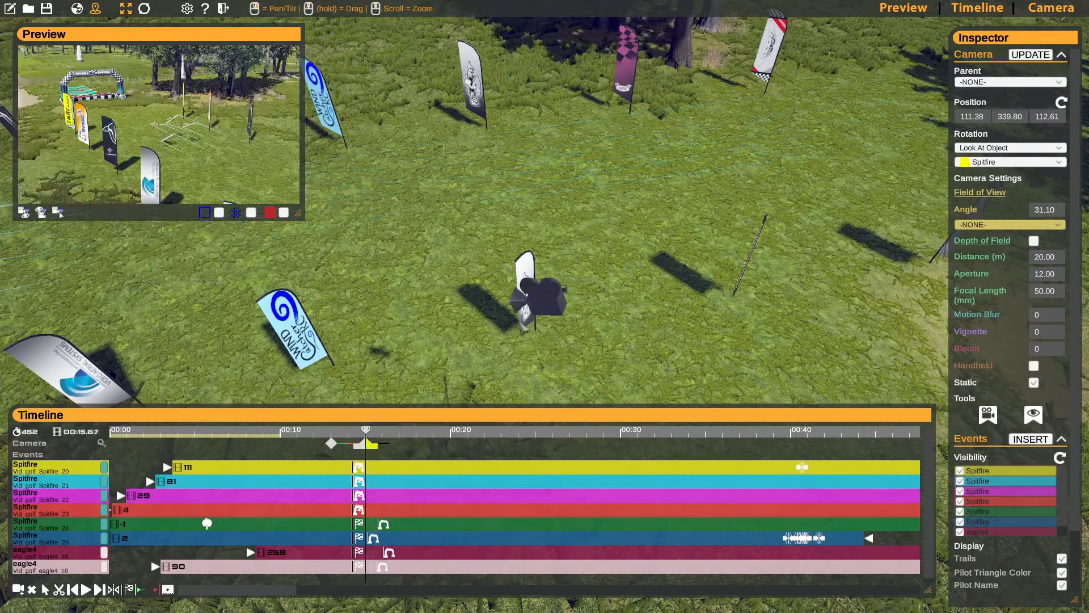
pyautogui.click(552, 301)
pyautogui.press('d')
pyautogui.moveTo(615, 284); pyautogui.dragTo(567, 263, button='right')
pyautogui.press('a')
pyautogui.press('d')
pyautogui.press('a')
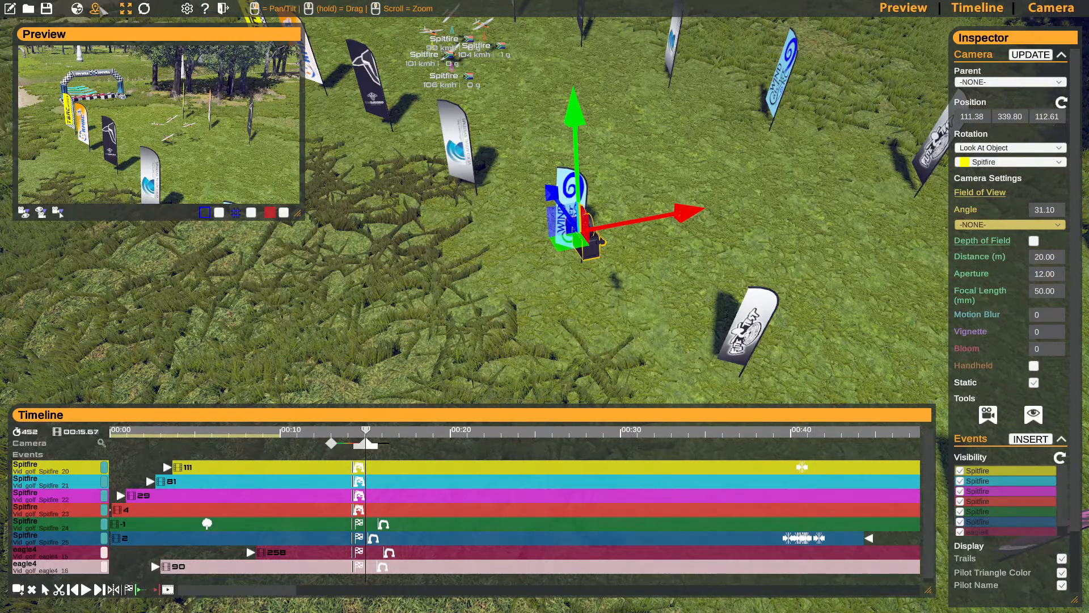
pyautogui.click(76, 8)
# - Move the third keyframe's camera along the flags to 120.08, 339.80, 112.54, update the keyframe and switch the gizmo back to local space
pyautogui.moveTo(585, 247); pyautogui.dragTo(581, 229, button='right')
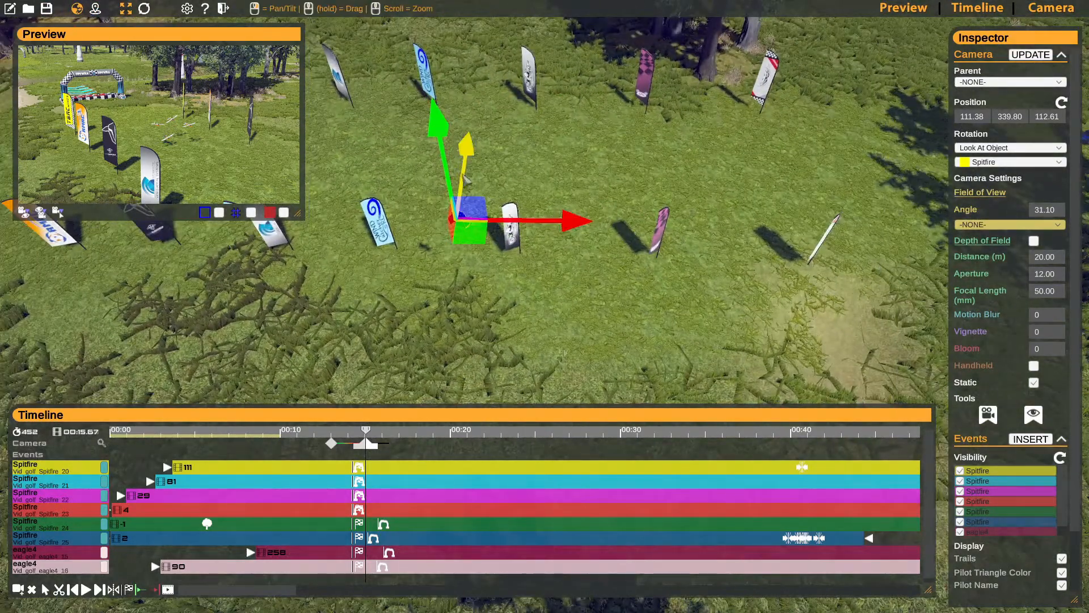
pyautogui.moveTo(558, 226); pyautogui.dragTo(776, 251)
pyautogui.moveTo(776, 251); pyautogui.dragTo(539, 312, button='right')
pyautogui.press('d')
pyautogui.moveTo(535, 295); pyautogui.dragTo(556, 298)
pyautogui.click(1044, 57)
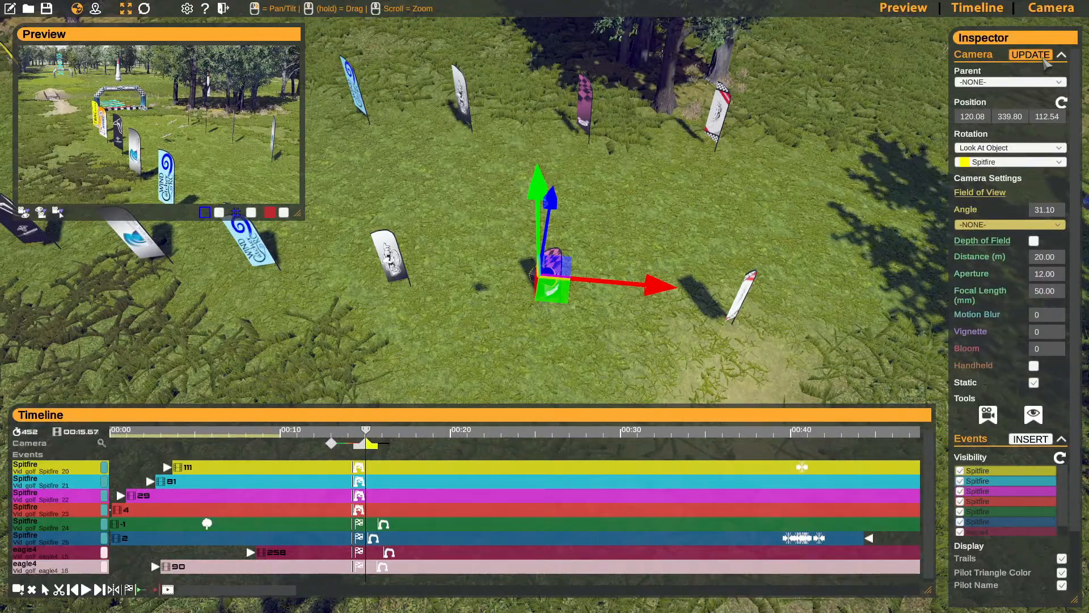
pyautogui.click(95, 8)
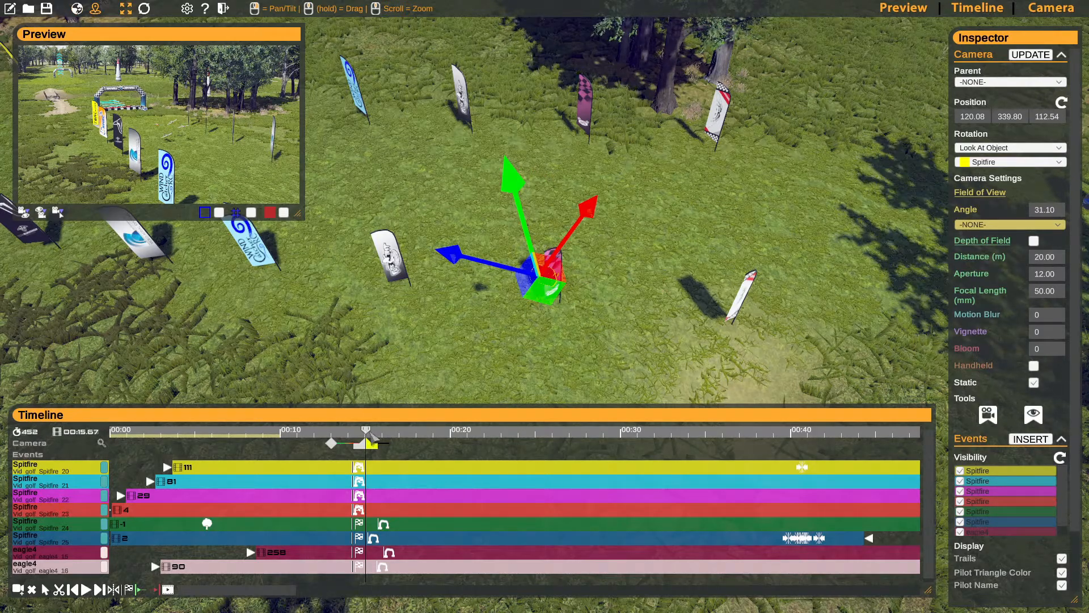
# - Move the playhead to 00:17.600, frame 528, and bring the Spitfire formation into view from behind
pyautogui.moveTo(368, 432); pyautogui.dragTo(408, 434)
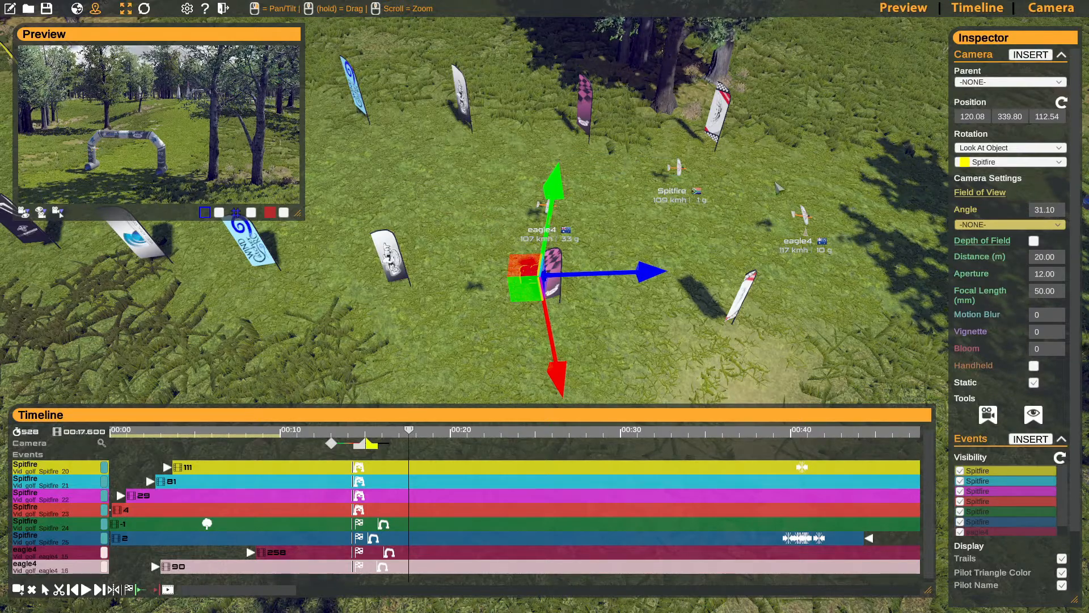
pyautogui.press('a')
pyautogui.moveTo(545, 276); pyautogui.dragTo(542, 200, button='right')
pyautogui.press('w')
pyautogui.press('s')
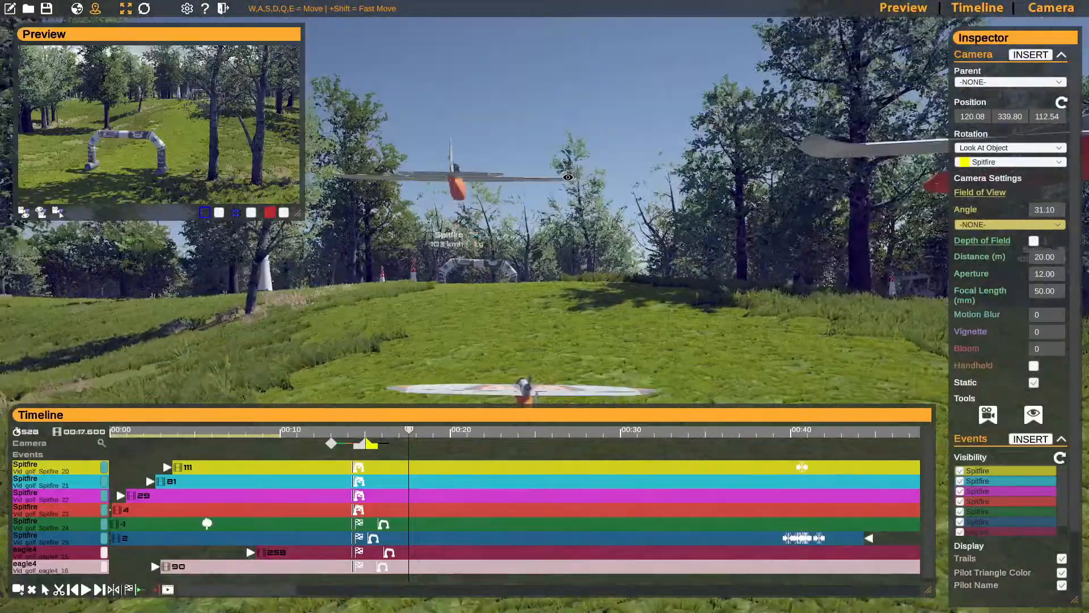
pyautogui.moveTo(568, 177); pyautogui.dragTo(555, 241, button='right')
pyautogui.press('s')
pyautogui.press('w')
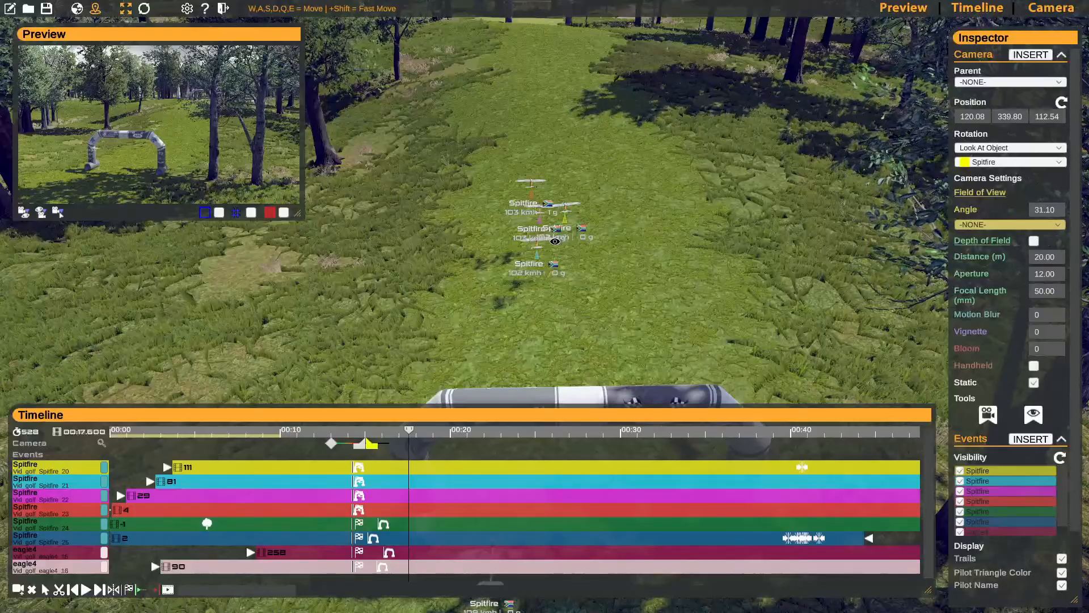
pyautogui.press('s')
pyautogui.press('w')
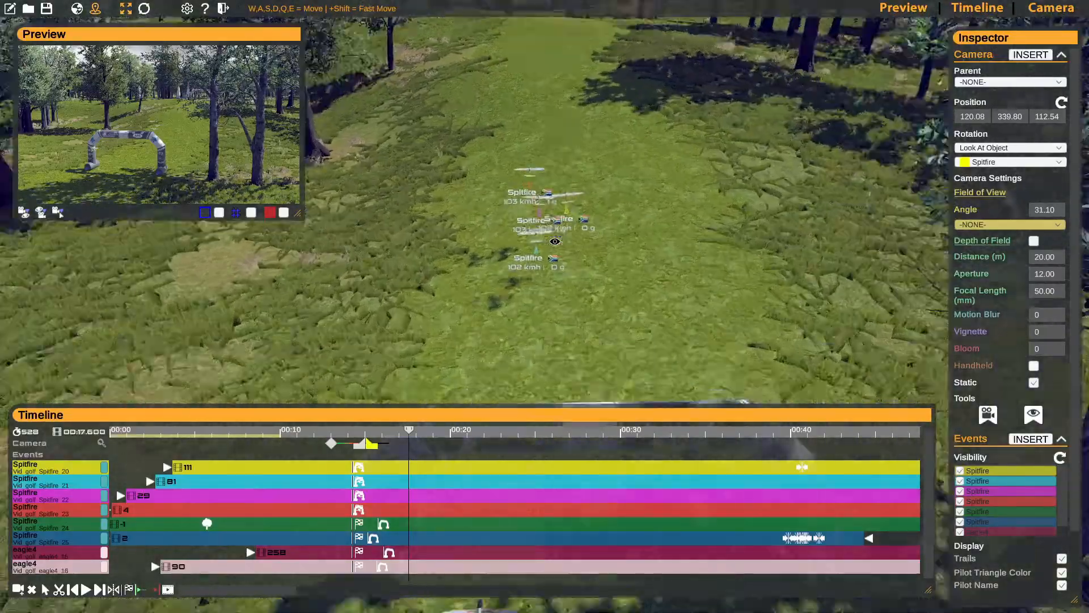
# - Align the camera to a view close behind the Spitfires at 157.44, 335.71, 125.69 and insert a camera keyframe there
pyautogui.moveTo(555, 241); pyautogui.dragTo(523, 204, button='right')
pyautogui.press('d')
pyautogui.moveTo(417, 226); pyautogui.dragTo(259, 234, button='right')
pyautogui.press('a')
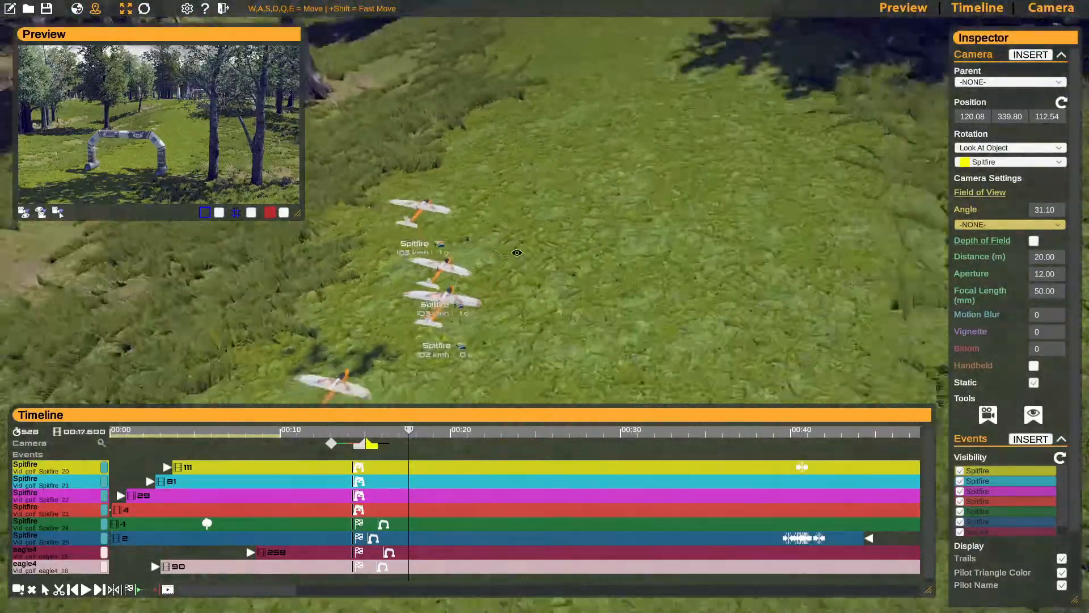
pyautogui.press('a')
pyautogui.moveTo(516, 253); pyautogui.dragTo(548, 250, button='right')
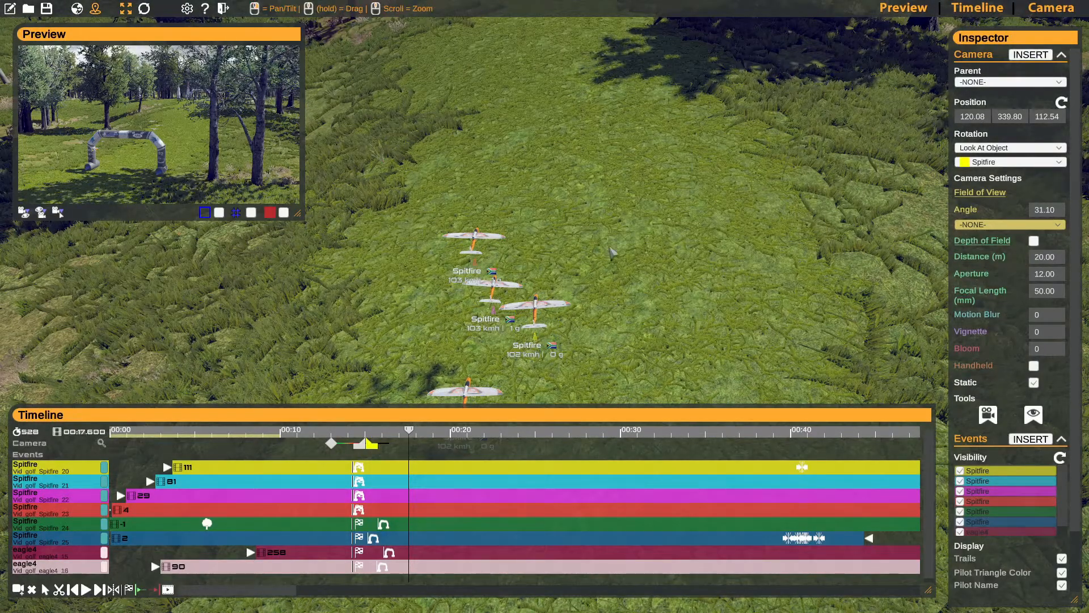
pyautogui.moveTo(524, 255); pyautogui.dragTo(535, 212, button='right')
pyautogui.press('w')
pyautogui.press('s')
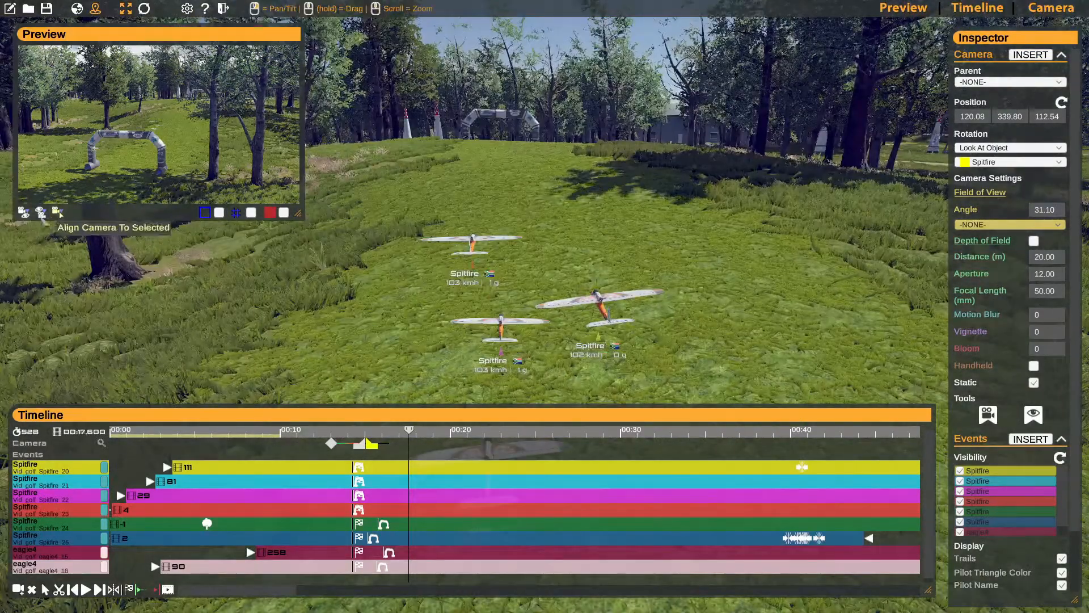
pyautogui.click(23, 212)
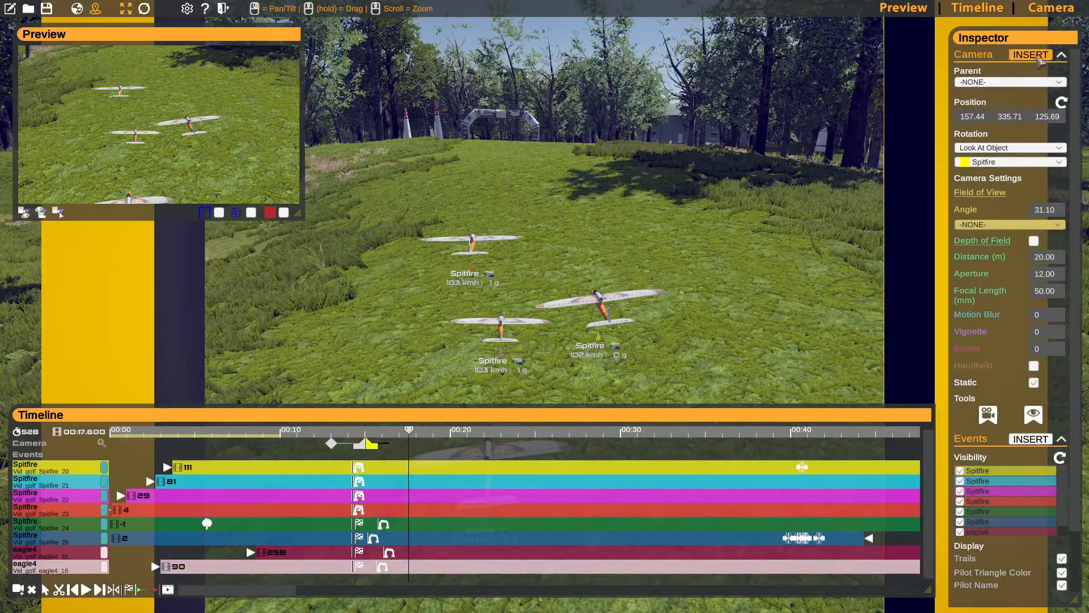
pyautogui.click(1038, 58)
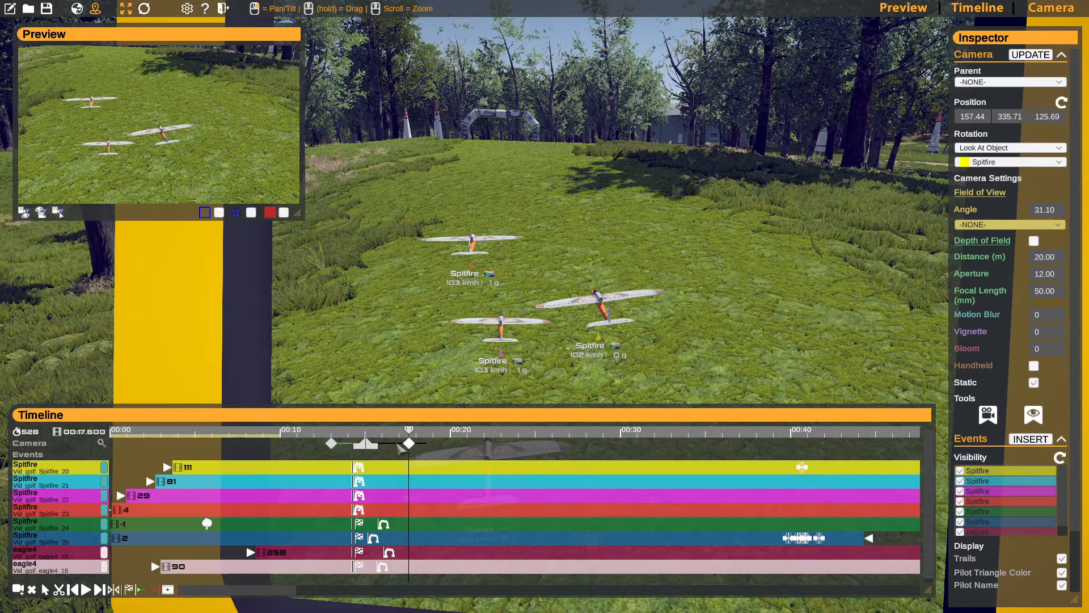
# - Clear the fourth camera keyframe's look-at target, set its rotation to Absolute and update the keyframe
pyautogui.press('s')
pyautogui.moveTo(674, 283); pyautogui.dragTo(675, 313, button='right')
pyautogui.press('w')
pyautogui.press('s')
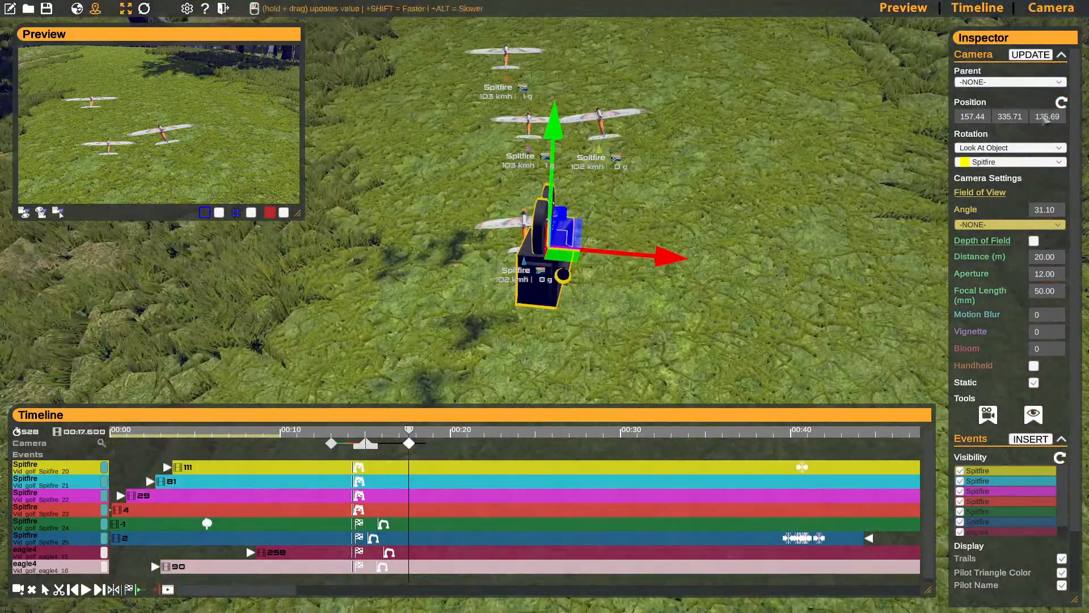
pyautogui.click(1010, 162)
pyautogui.click(1009, 170)
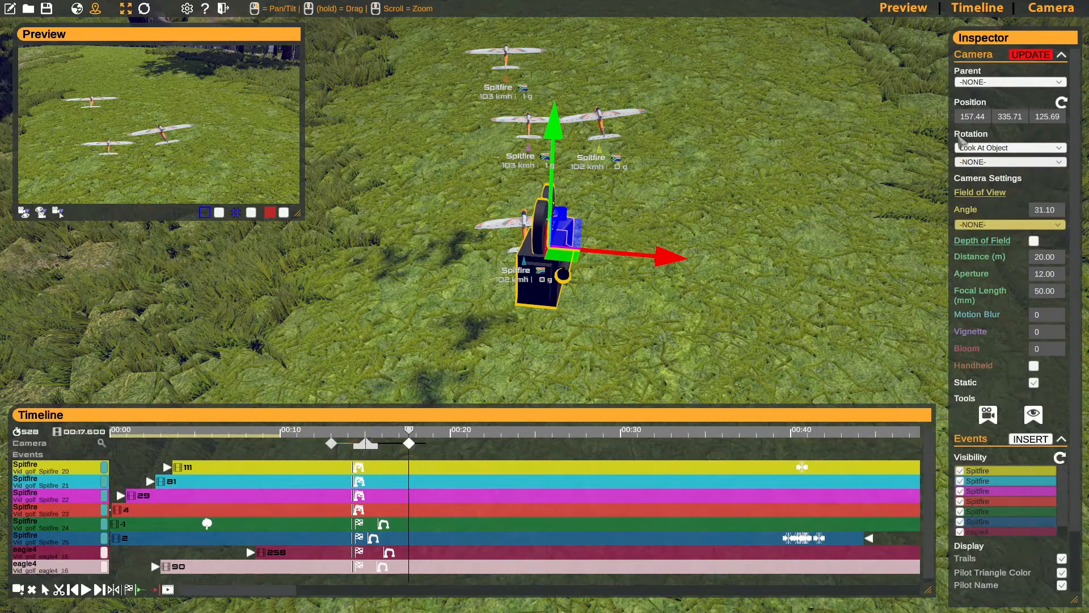
pyautogui.click(1004, 148)
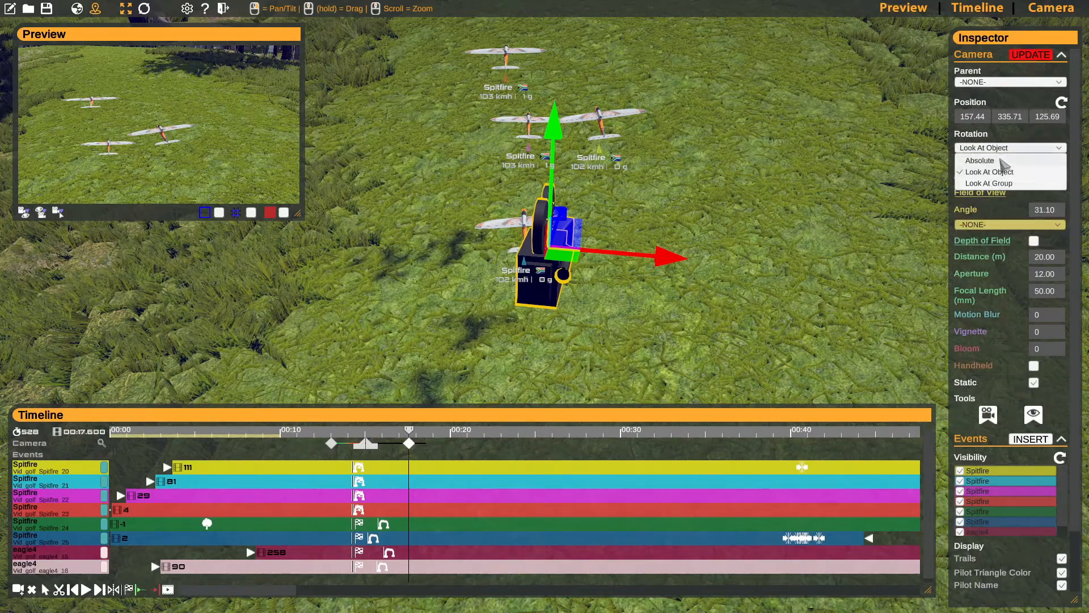
pyautogui.click(1005, 158)
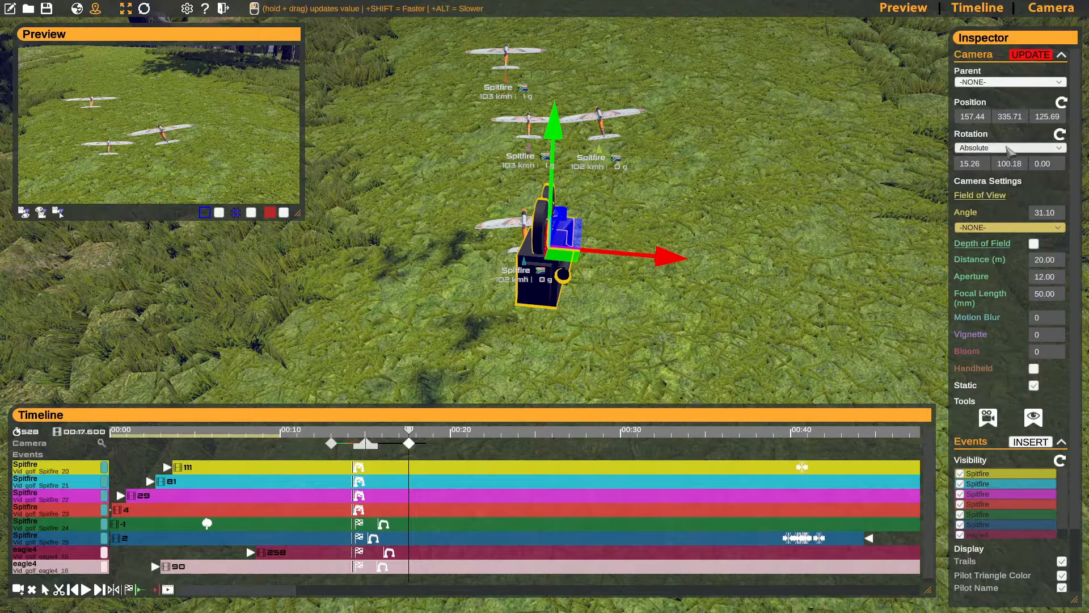
# - Parent the fourth camera keyframe to the cyan Spitfire, keeping the position and rotation modes set to Absolute
pyautogui.click(999, 84)
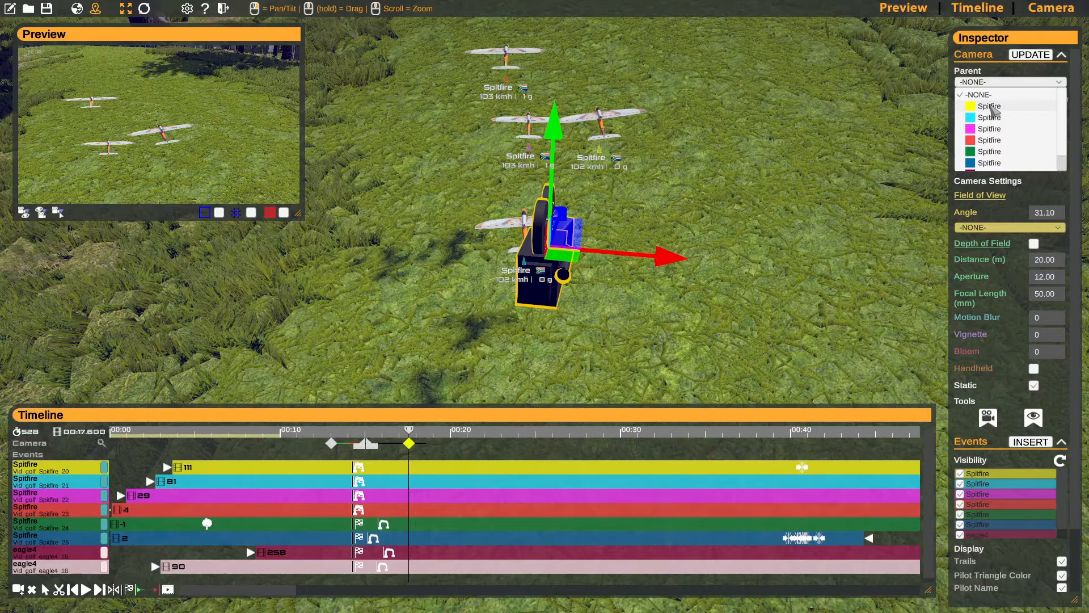
pyautogui.click(990, 117)
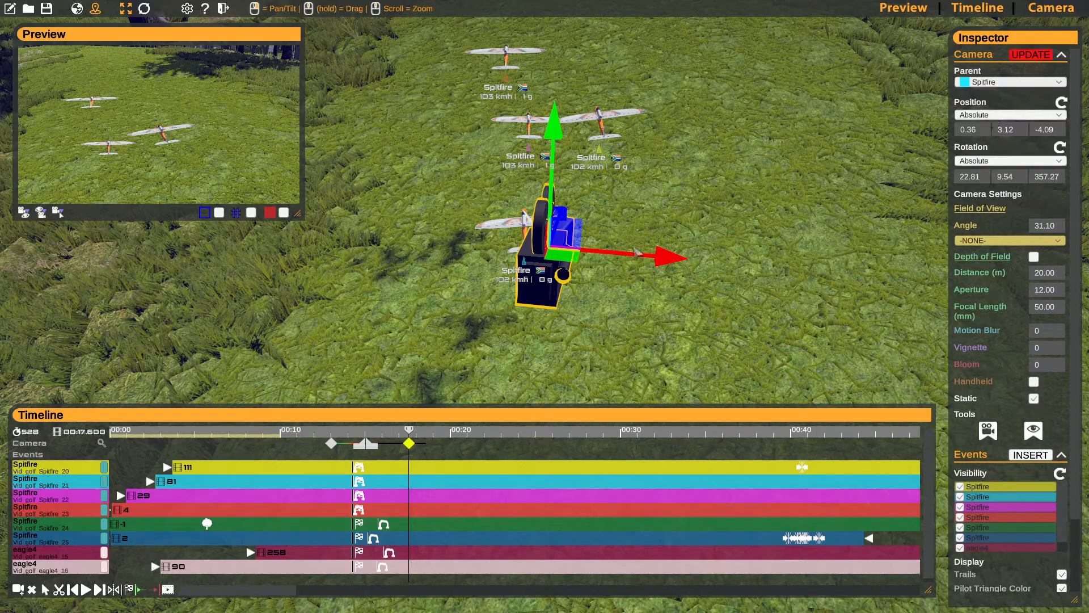
pyautogui.press('s')
pyautogui.moveTo(575, 286); pyautogui.dragTo(699, 157, button='right')
pyautogui.press('w')
pyautogui.press('s')
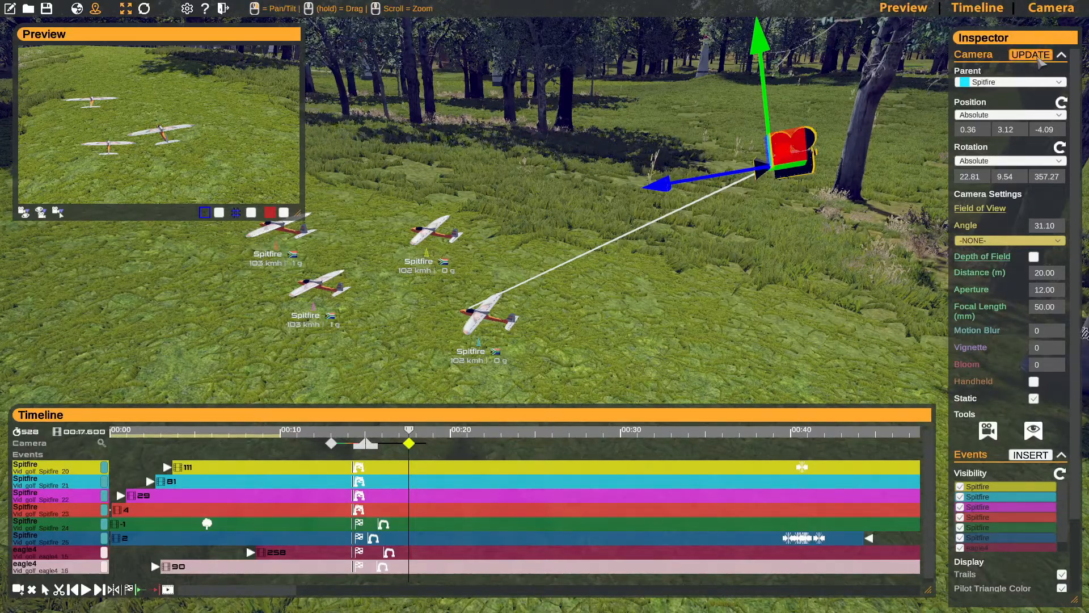
# - Move the parented camera close behind the cyan Spitfire, to about -0.02, 0.12, -1.77 relative to it
pyautogui.moveTo(804, 144); pyautogui.dragTo(599, 306)
pyautogui.press('d')
pyautogui.moveTo(599, 307); pyautogui.dragTo(624, 318, button='right')
pyautogui.moveTo(697, 321); pyautogui.dragTo(622, 328)
pyautogui.moveTo(622, 328); pyautogui.dragTo(646, 301, button='right')
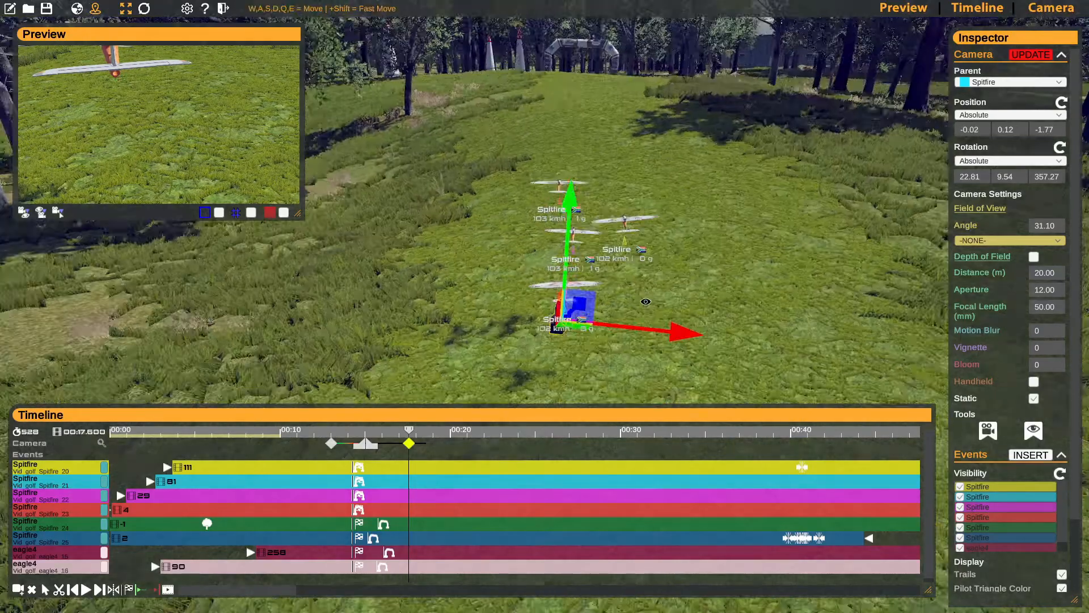
# - Set the fourth keyframe's rotation to Look At Object with the cyan Spitfire as the target
pyautogui.click(1006, 116)
pyautogui.click(1006, 116)
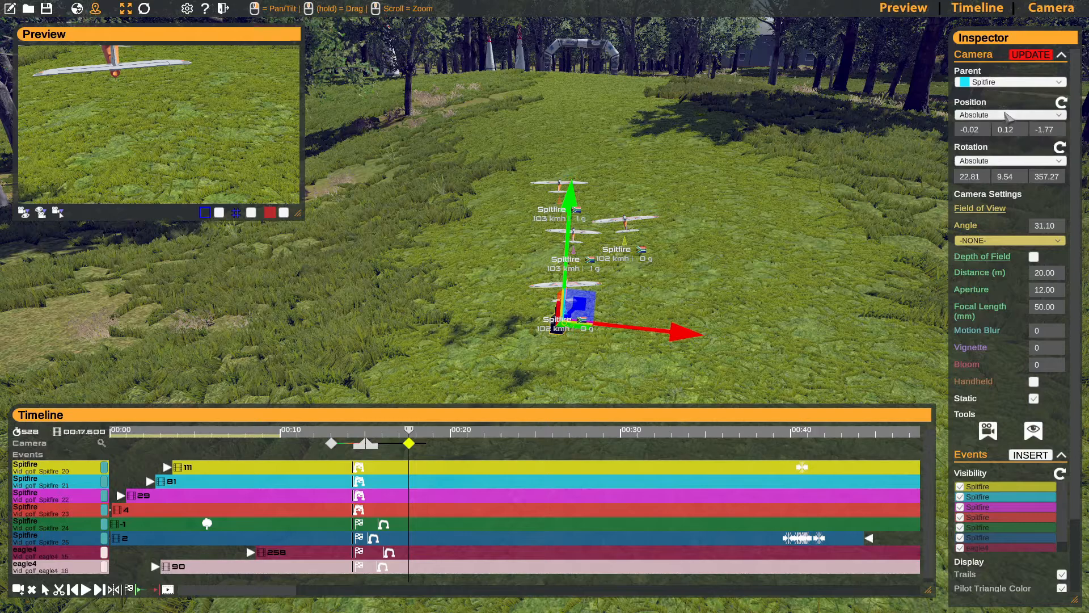
pyautogui.click(1004, 162)
pyautogui.click(998, 185)
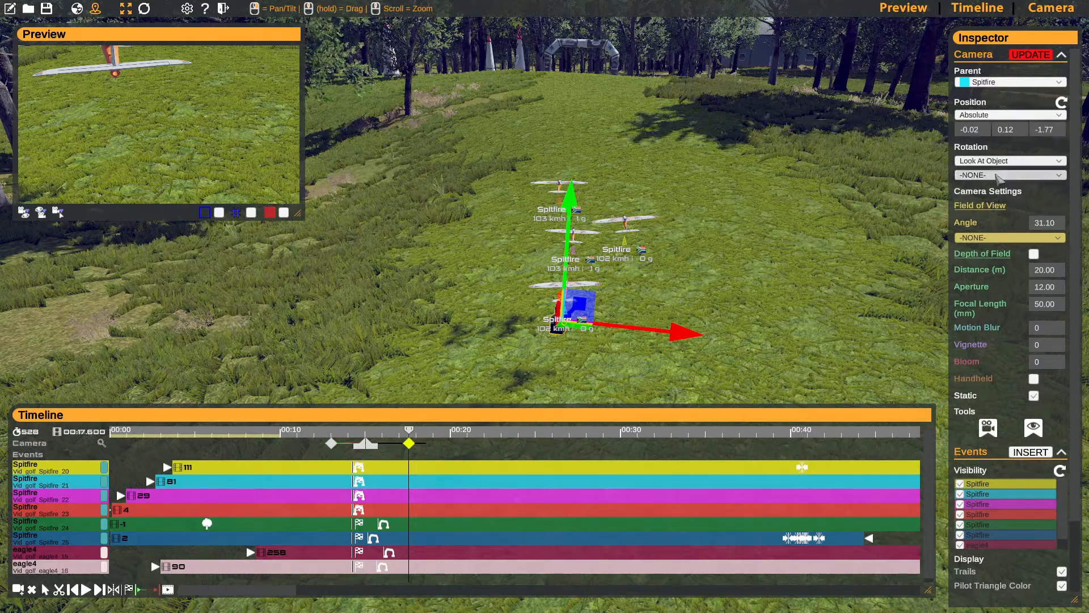
pyautogui.click(996, 176)
pyautogui.click(997, 217)
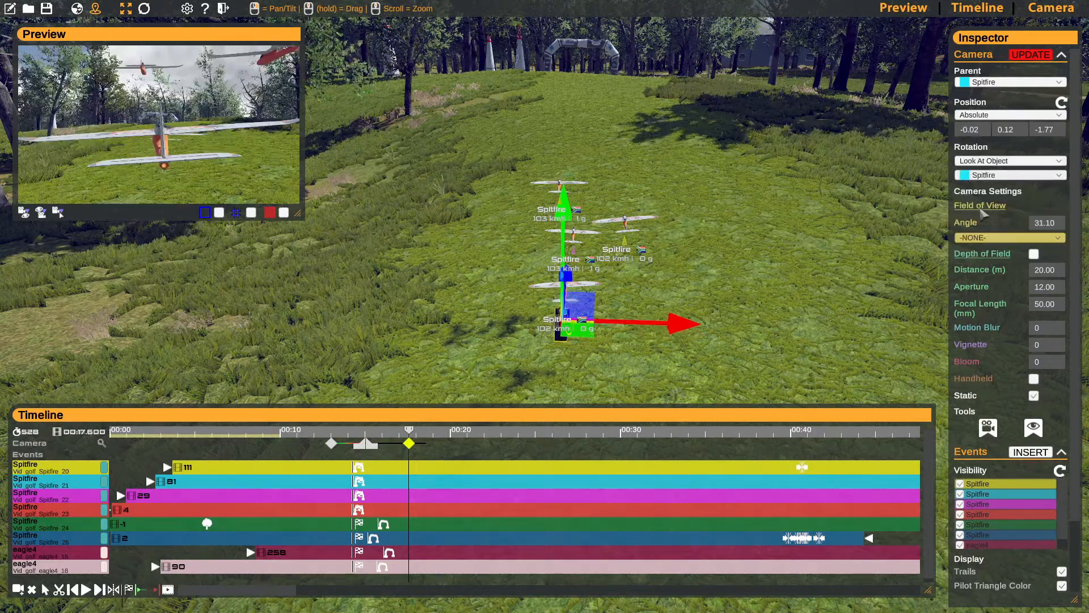
# - Move the parented camera back and up to about -0.01, 1.02, -4.26, enable Handheld and update the keyframe
pyautogui.press('a')
pyautogui.moveTo(625, 290); pyautogui.dragTo(765, 259, button='right')
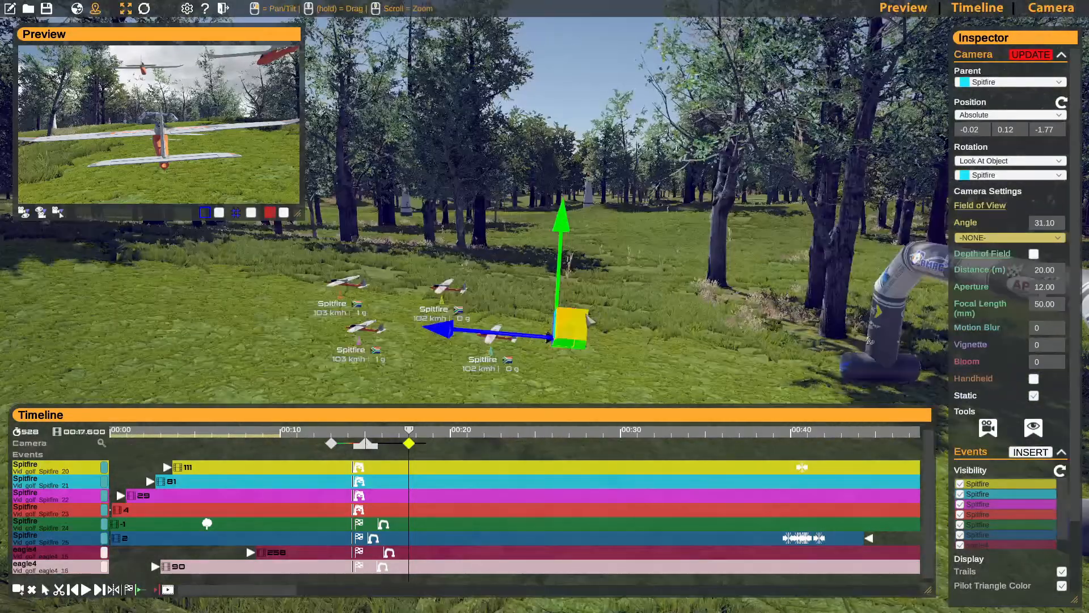
pyautogui.moveTo(585, 317); pyautogui.dragTo(702, 299)
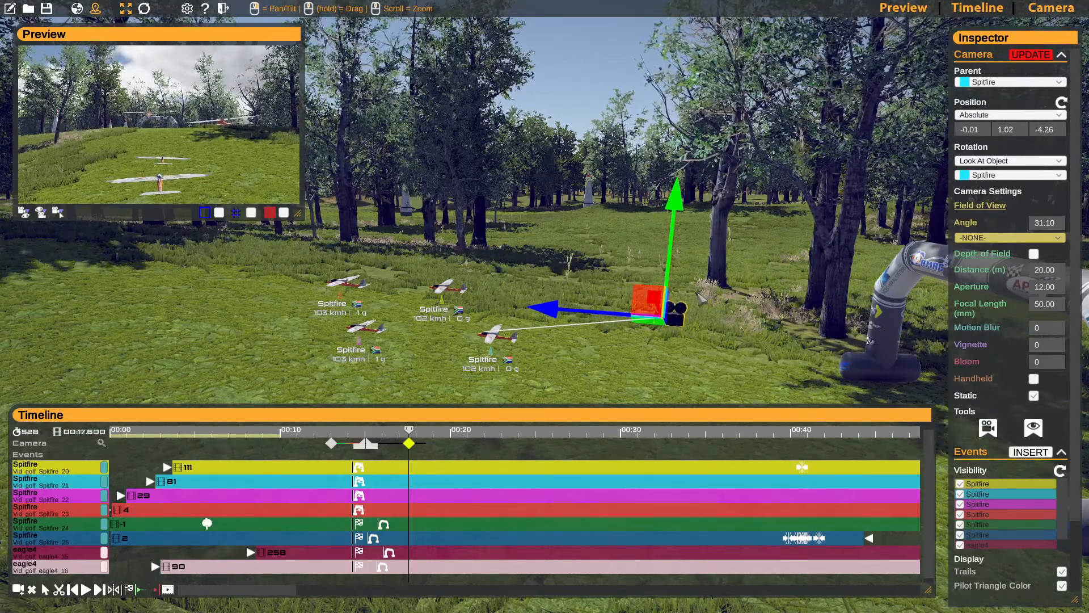
pyautogui.click(1024, 55)
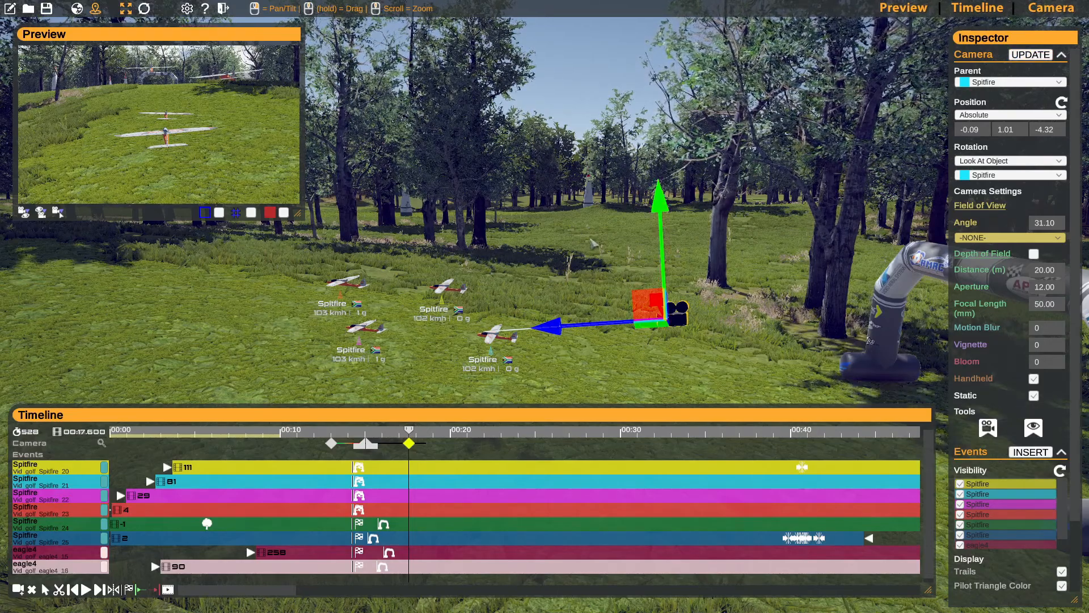
# - Move the playhead on to frame 662, where the Spitfires approach the next race gate
pyautogui.moveTo(580, 259); pyautogui.dragTo(439, 348, button='right')
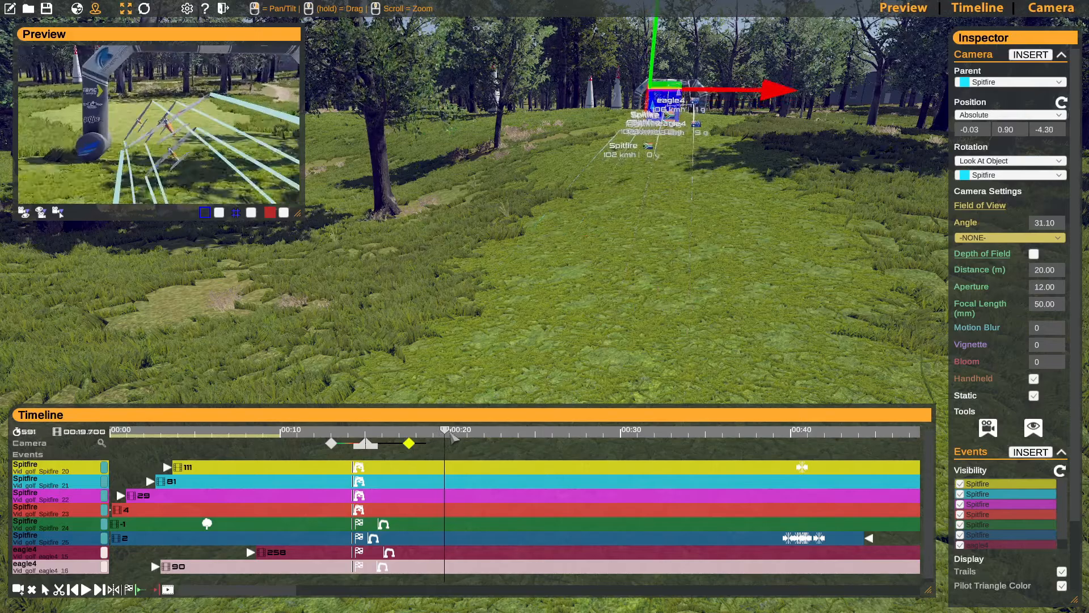
pyautogui.moveTo(466, 436); pyautogui.dragTo(429, 425)
pyautogui.moveTo(454, 306); pyautogui.dragTo(154, 310, button='right')
pyautogui.press('w')
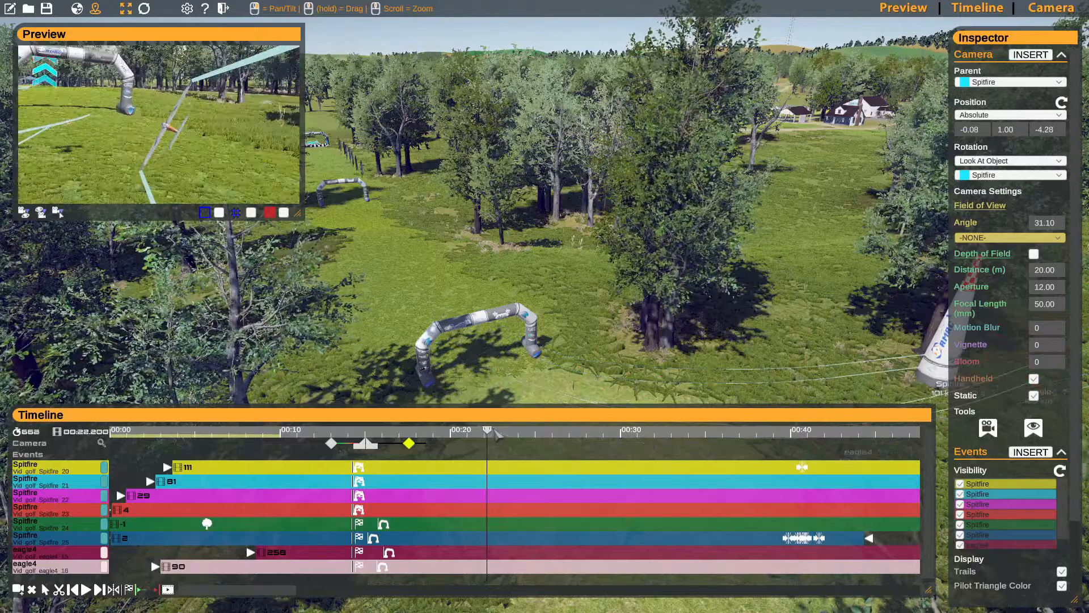
pyautogui.moveTo(493, 428)
pyautogui.mouseDown()
pyautogui.moveTo(472, 427)
pyautogui.moveTo(494, 427)
pyautogui.mouseUp()
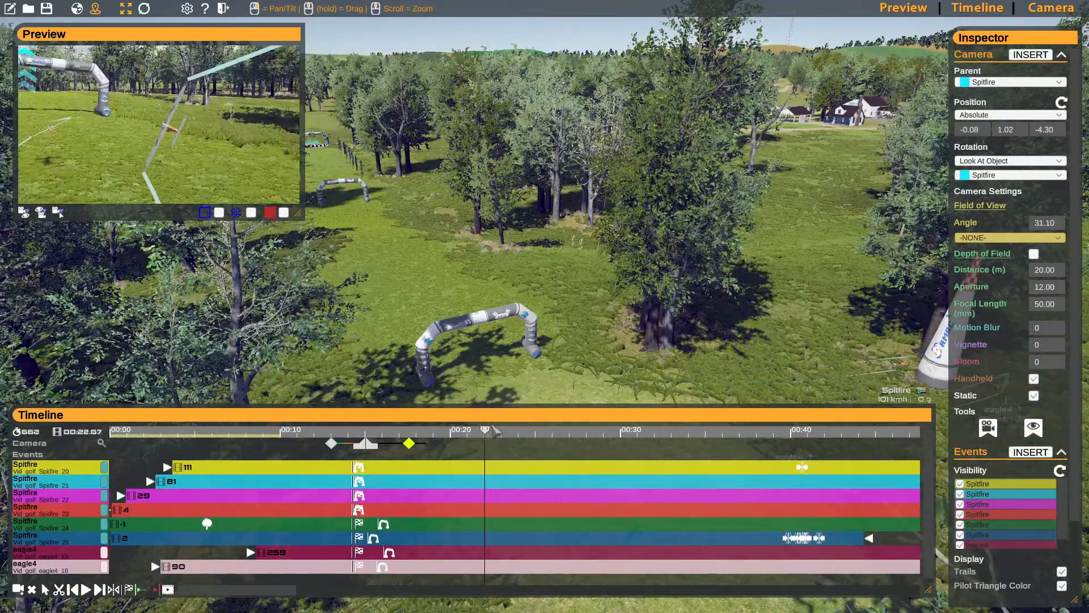
# - Bring the far side of the race gate into view, looking back through it towards the approaching Spitfires
pyautogui.moveTo(346, 258); pyautogui.dragTo(387, 239, button='right')
pyautogui.press('w')
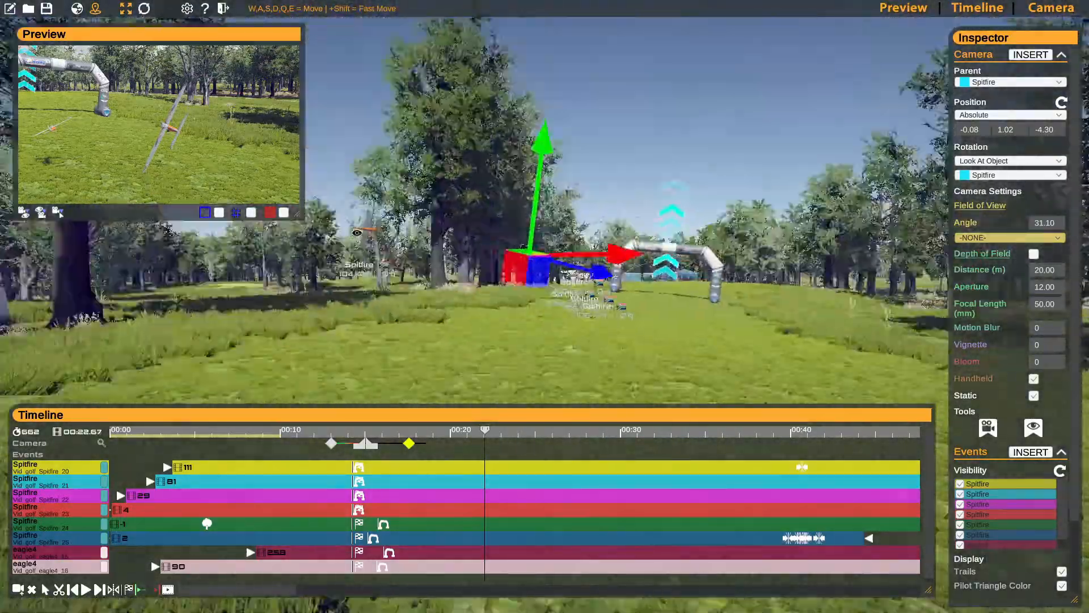
pyautogui.moveTo(356, 232)
pyautogui.mouseDown(button='right')
pyautogui.moveTo(398, 231)
pyautogui.moveTo(365, 231)
pyautogui.moveTo(375, 230)
pyautogui.mouseUp(button='right')
pyautogui.press('a')
pyautogui.press('d')
pyautogui.press('w')
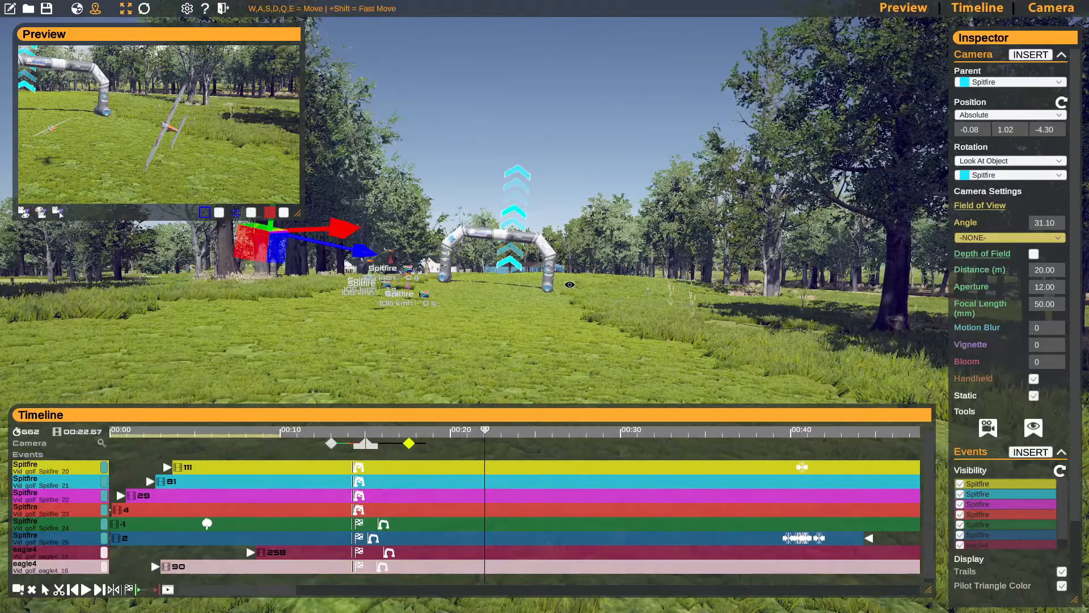
pyautogui.press('w')
pyautogui.moveTo(569, 284); pyautogui.dragTo(226, 282, button='right')
pyautogui.press('w')
pyautogui.press('w')
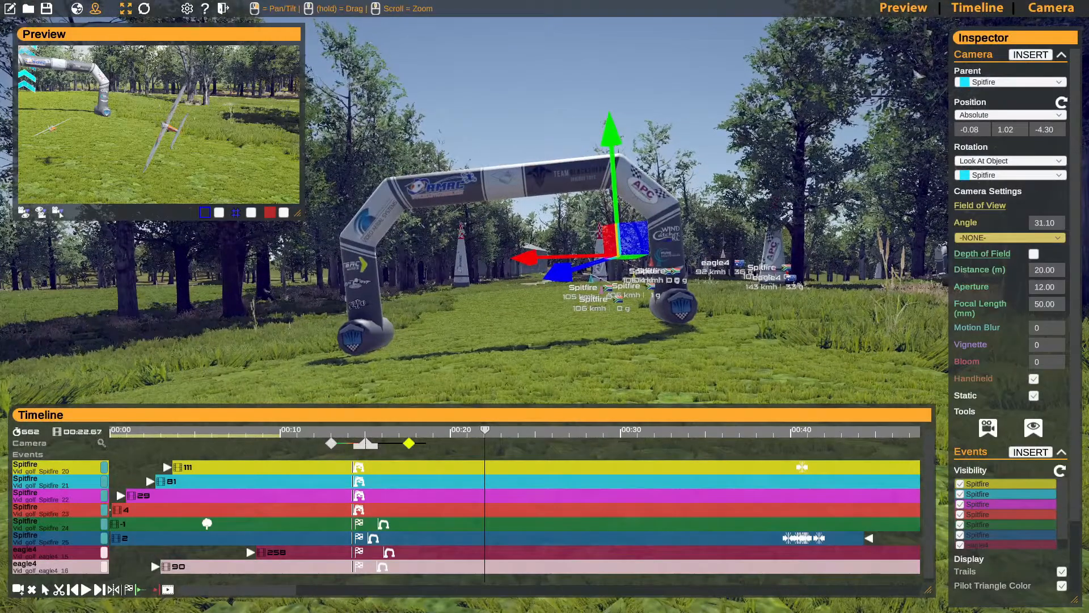
# - Insert a fifth camera keyframe at frame 662, set its parent to -NONE- and update it
pyautogui.click(1030, 55)
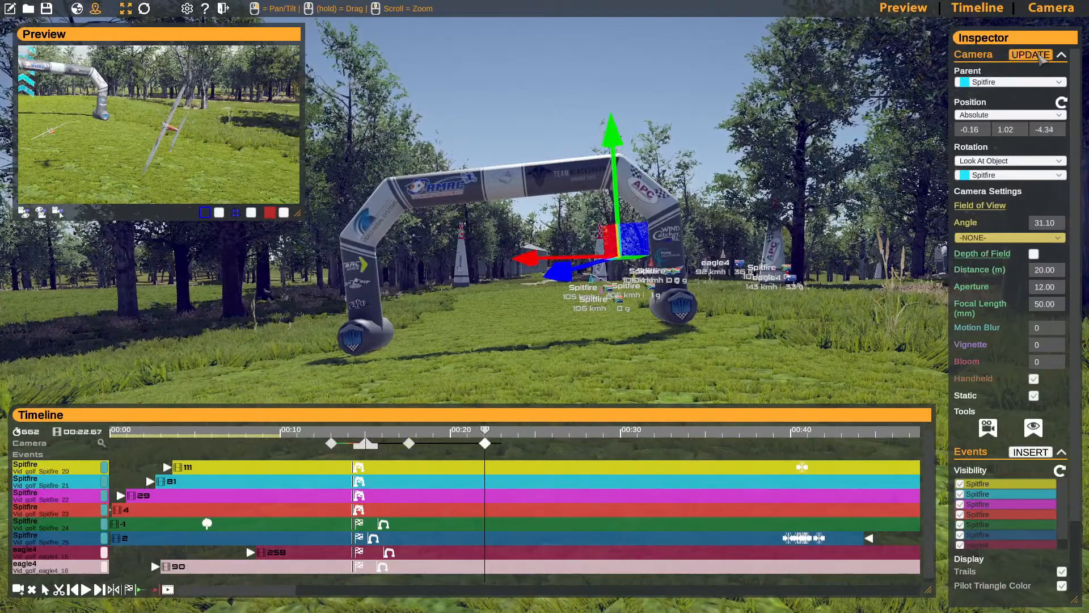
pyautogui.click(984, 83)
pyautogui.click(991, 94)
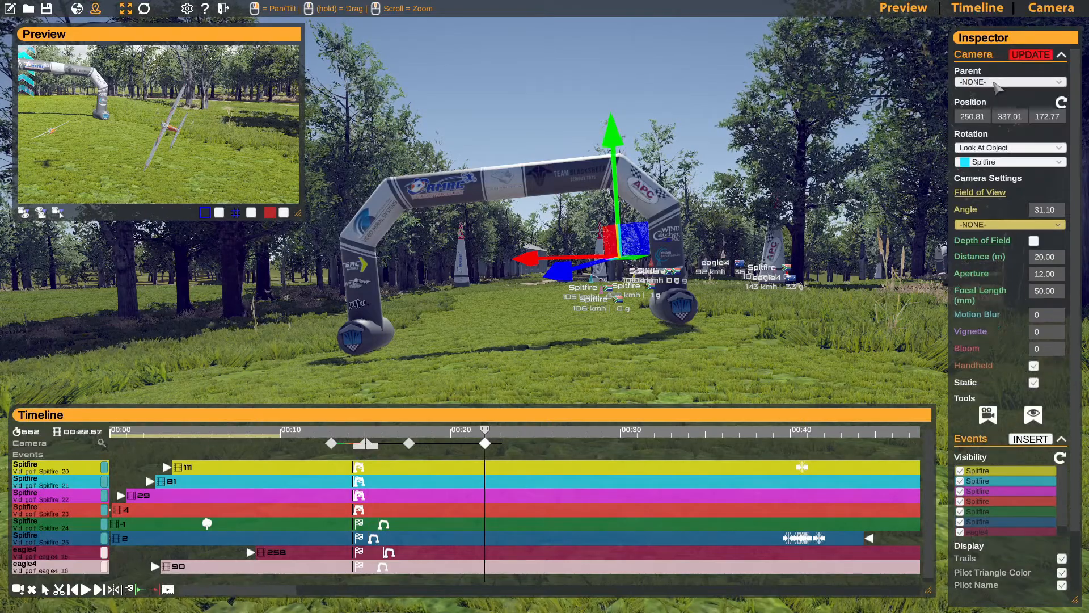
pyautogui.click(1028, 56)
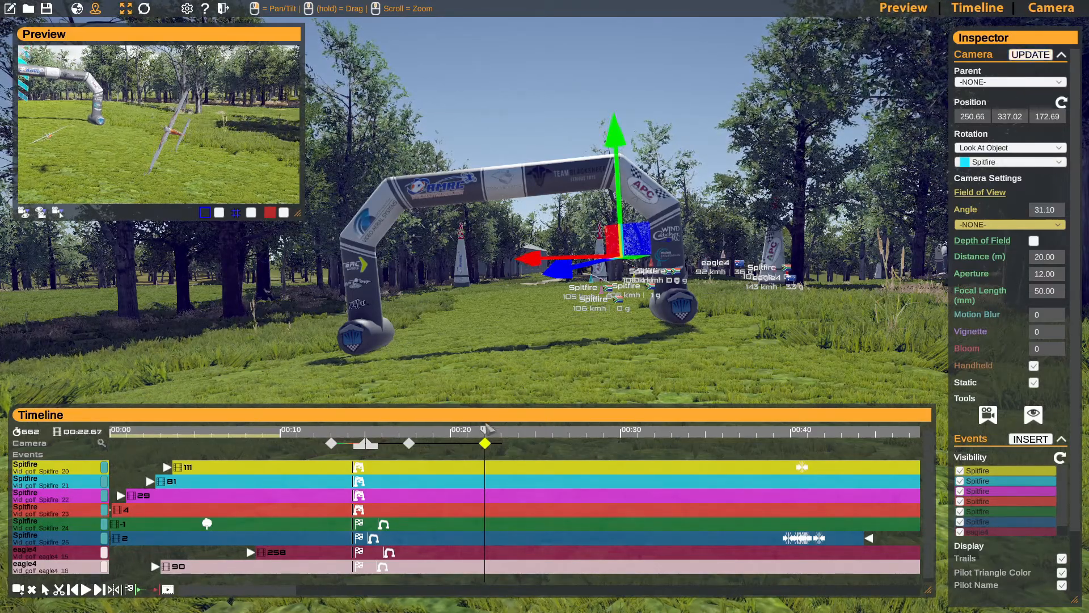
# - Align the fifth keyframe's camera to the view facing the gate, at about 234.81, 335.81, 210.03, and update the keyframe
pyautogui.press('Left')
pyautogui.press('Left')
pyautogui.press('Left')
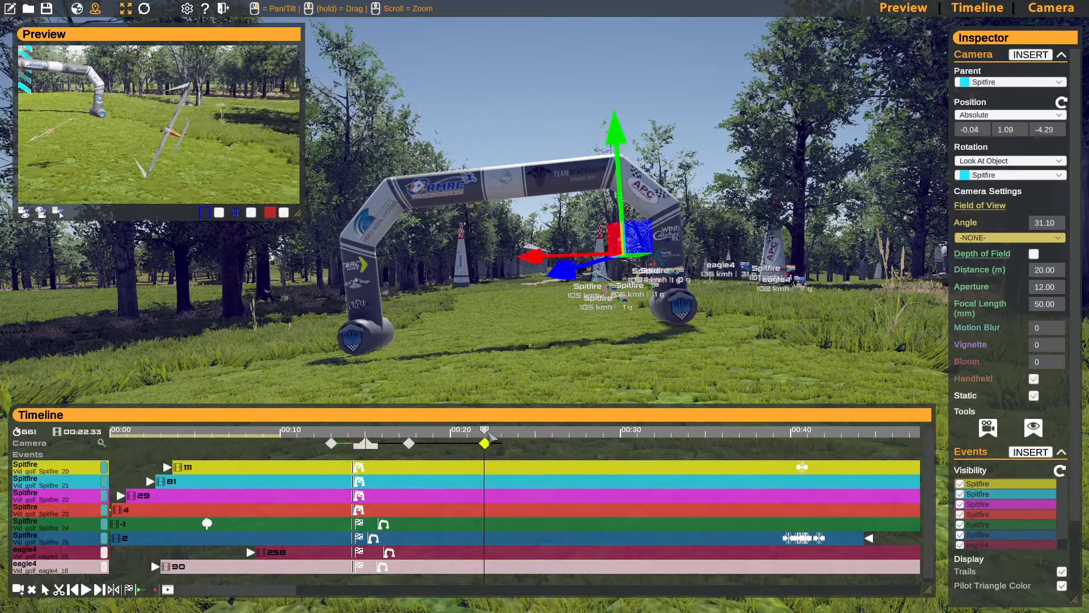
pyautogui.click(486, 444)
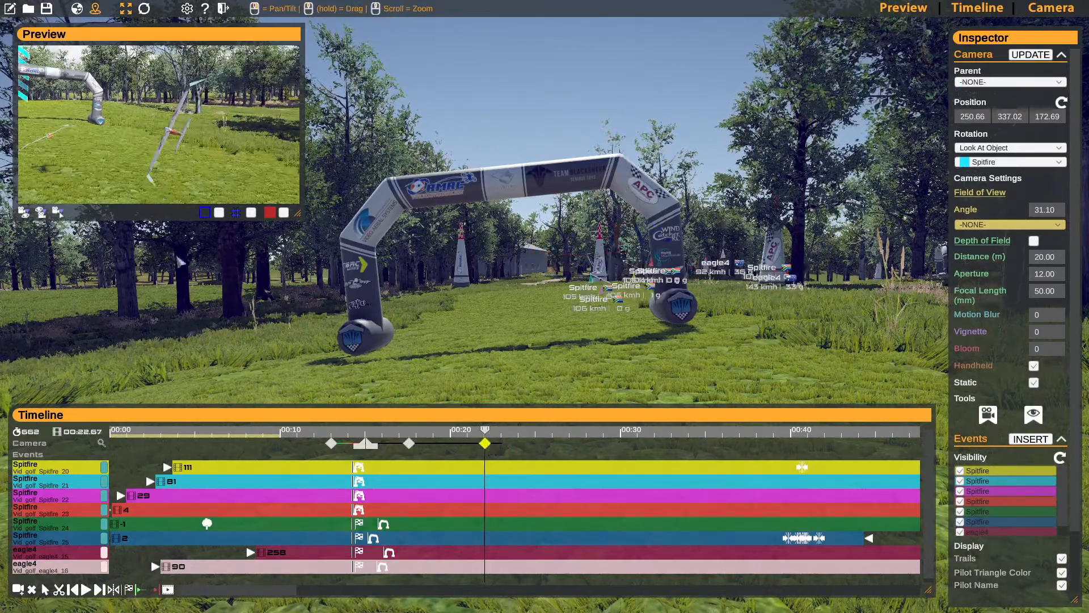
pyautogui.click(24, 213)
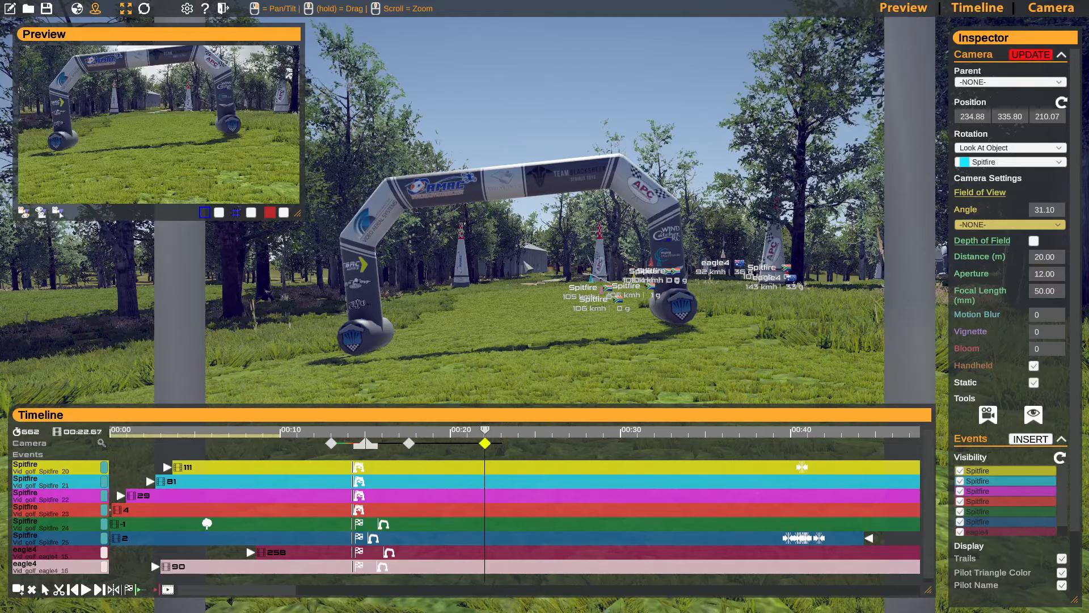
pyautogui.press('s')
pyautogui.moveTo(527, 267); pyautogui.dragTo(562, 297, button='right')
pyautogui.press('w')
pyautogui.press('s')
pyautogui.click(1020, 58)
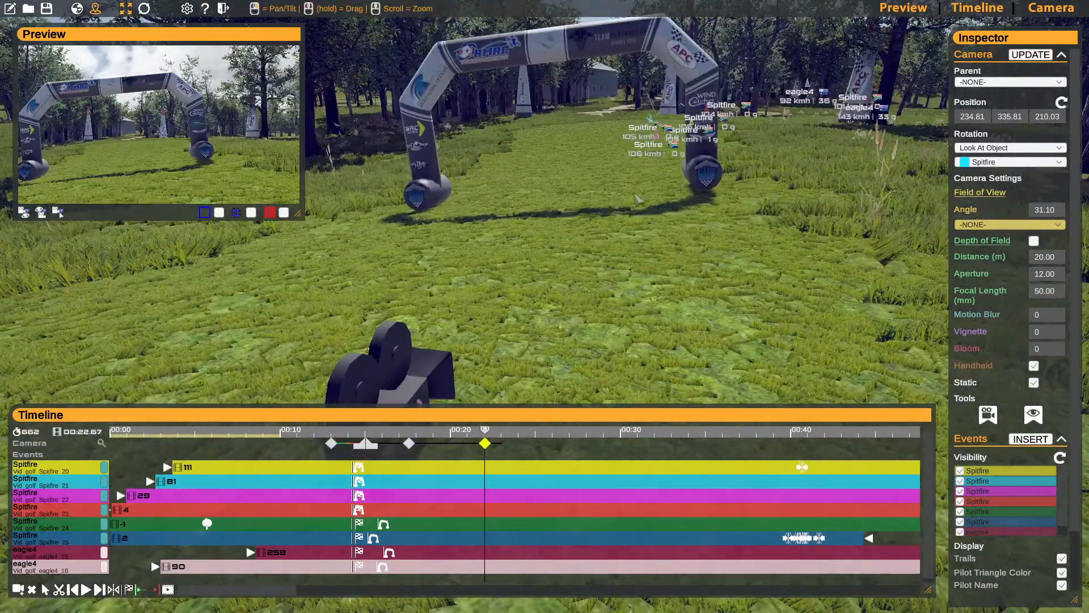
pyautogui.press('s')
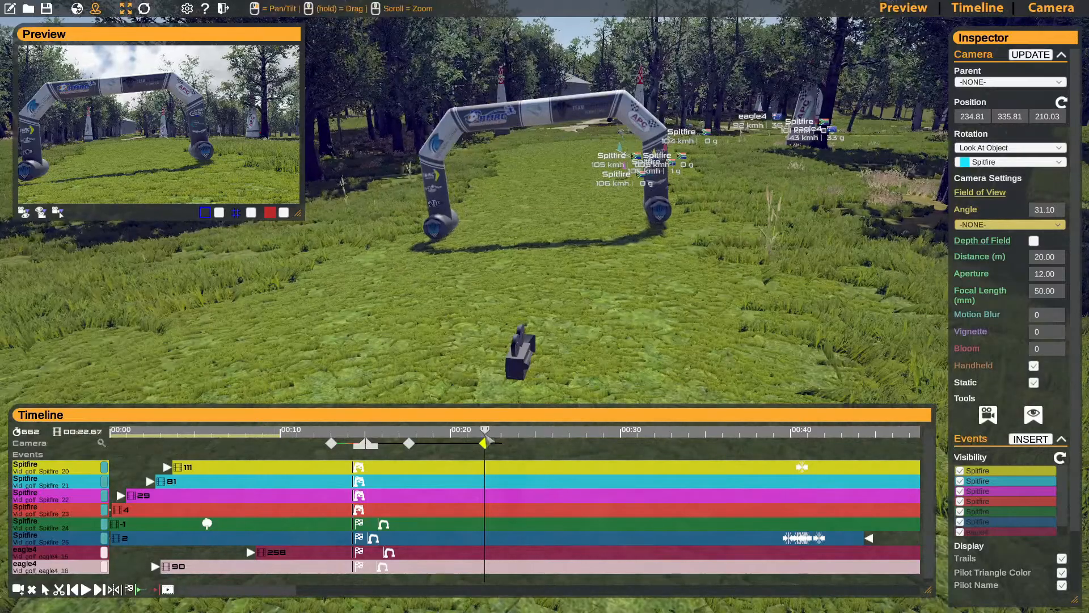
# - Scrub the timeline between the fifth keyframe and frame 776 to check how the camera follows the Spitfire through the gate
pyautogui.moveTo(492, 435); pyautogui.dragTo(545, 445)
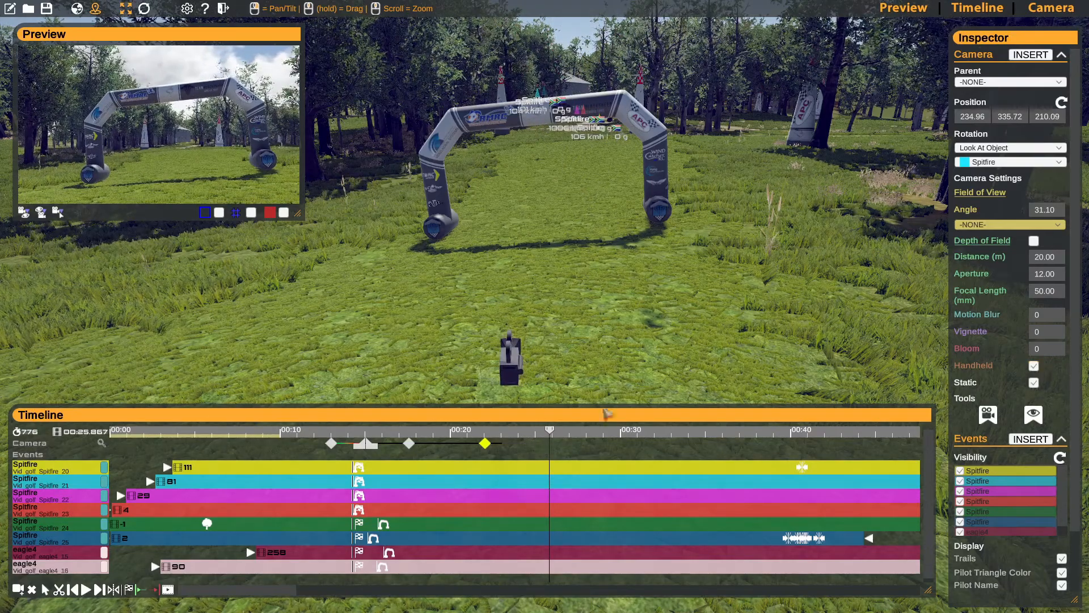
pyautogui.moveTo(551, 434); pyautogui.dragTo(491, 431)
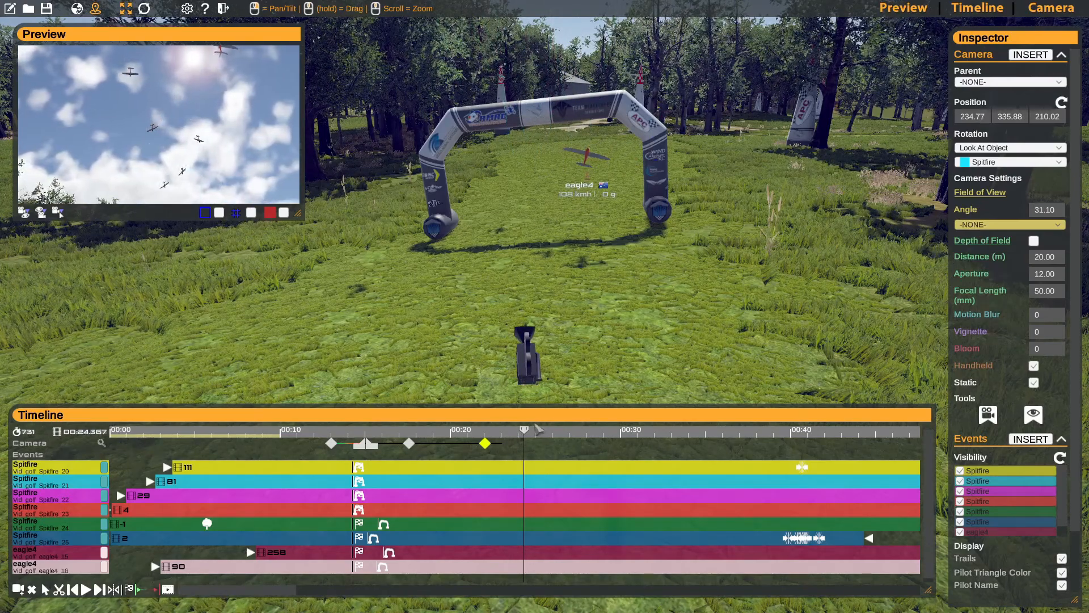
pyautogui.click(530, 433)
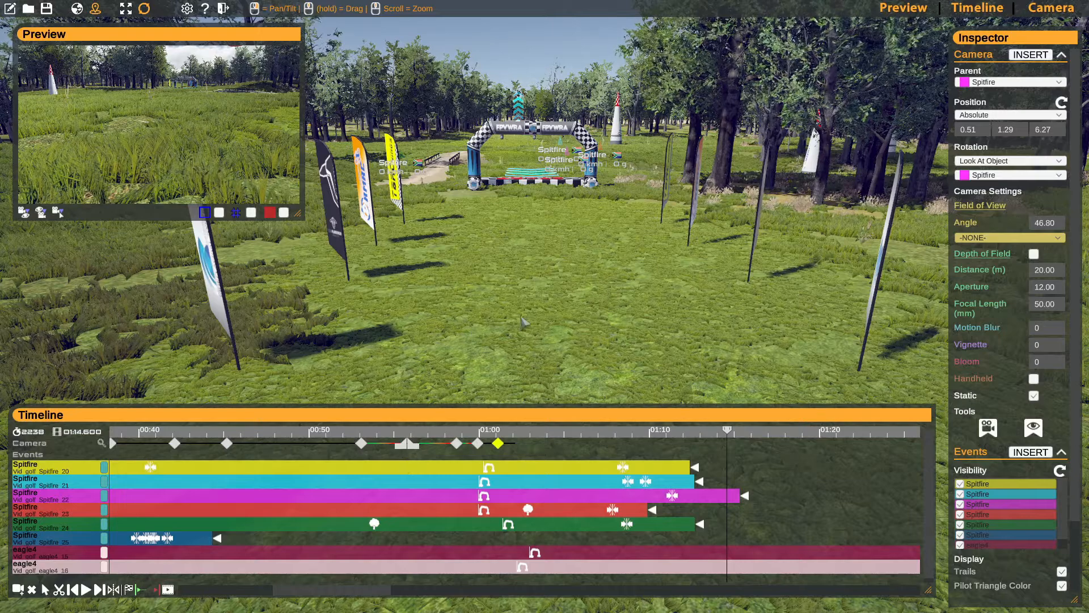
# - Mark the end of the playback range at frame 2238 and return the playhead to the first camera keyframe, frame 391
pyautogui.click(155, 589)
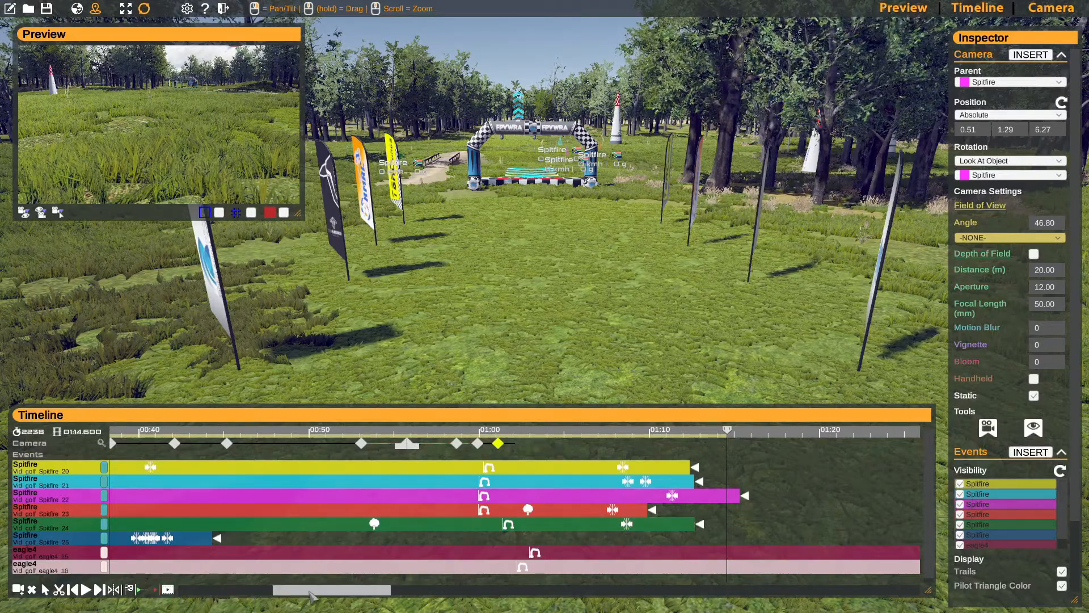
pyautogui.moveTo(310, 594); pyautogui.dragTo(204, 592)
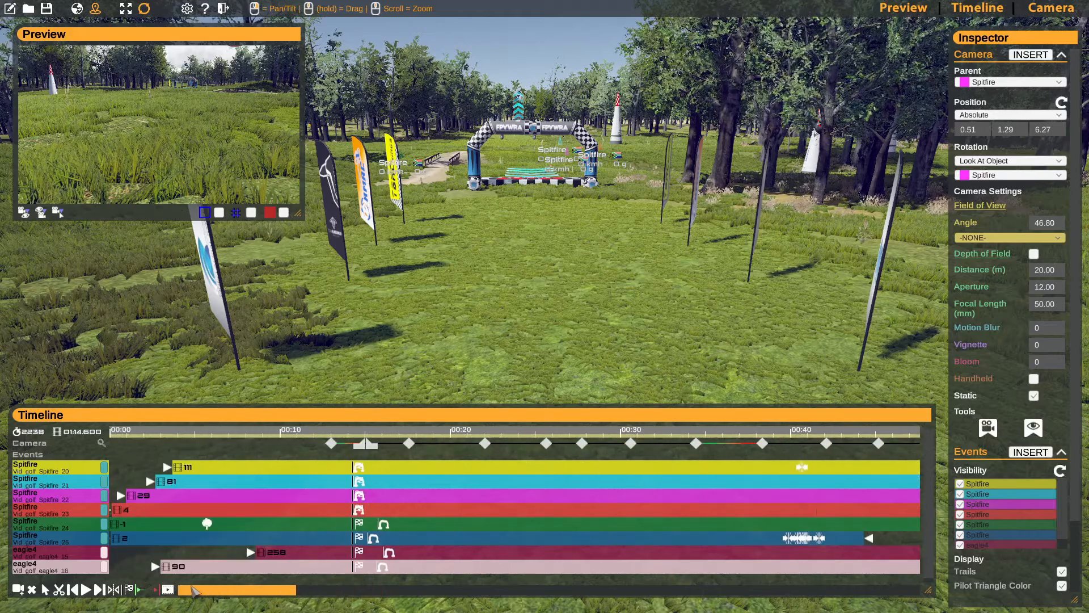
pyautogui.click(309, 440)
pyautogui.moveTo(315, 438); pyautogui.dragTo(345, 437)
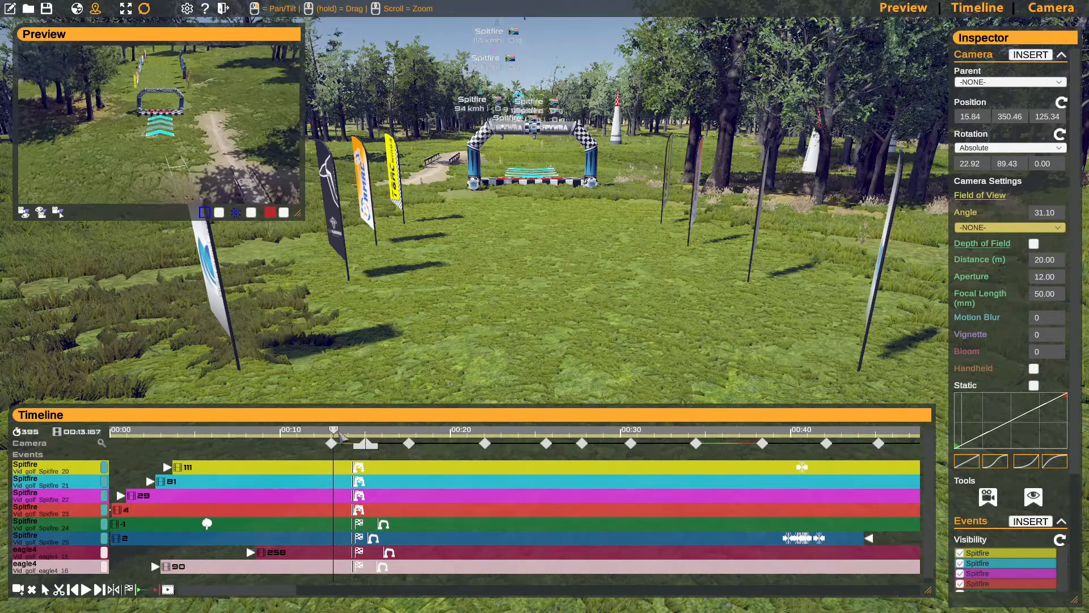
pyautogui.click(332, 443)
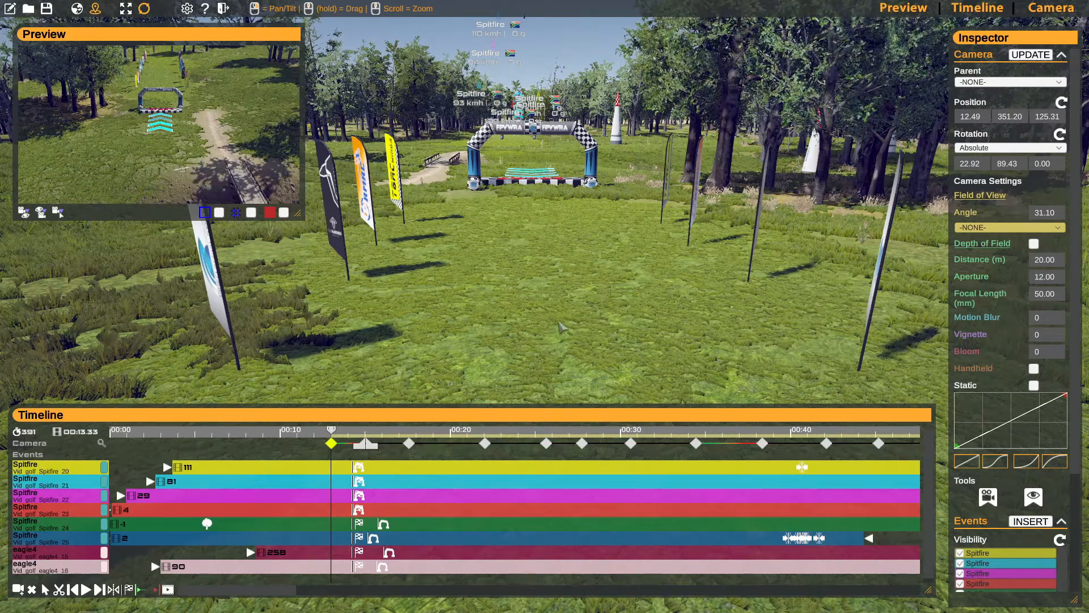
# - Look over the camera keyframes along the timeline and play the finished camera animation from frame 391
pyautogui.moveTo(280, 590); pyautogui.dragTo(315, 600)
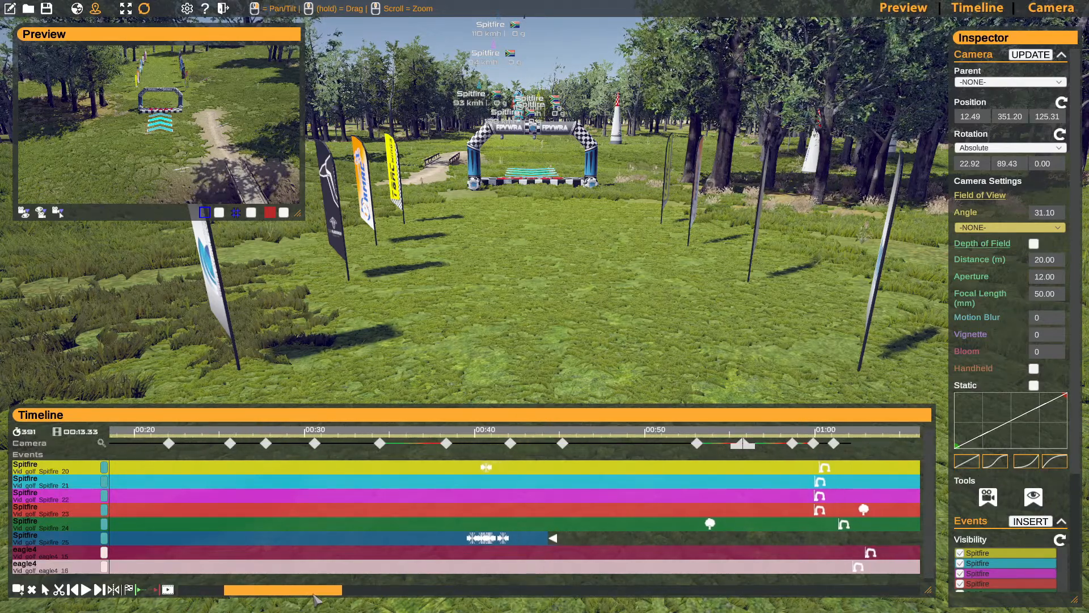
pyautogui.click(495, 539)
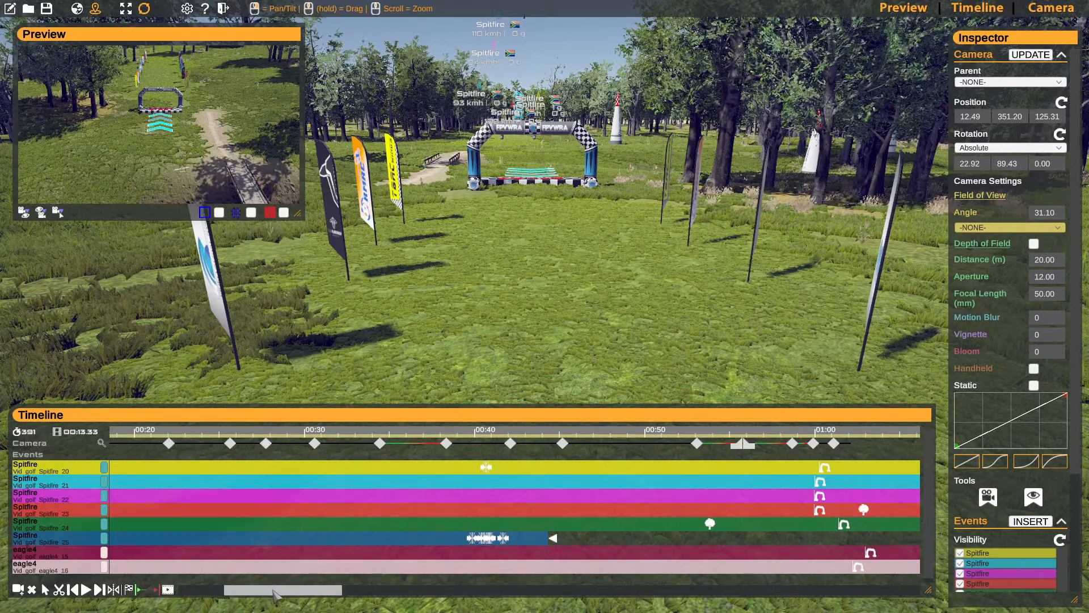
pyautogui.moveTo(274, 593); pyautogui.dragTo(232, 593)
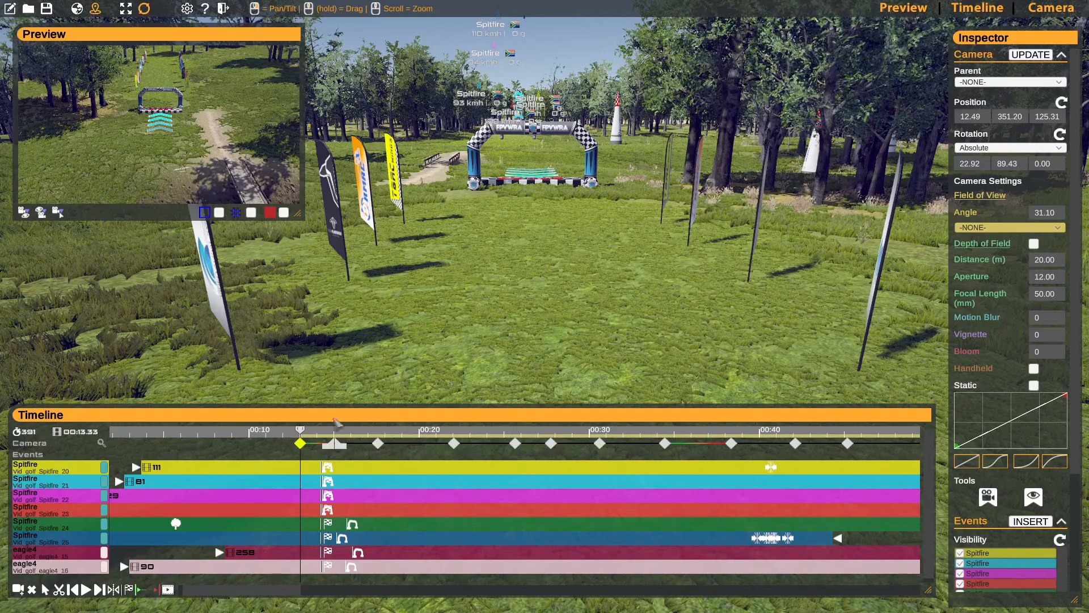
pyautogui.press('space')
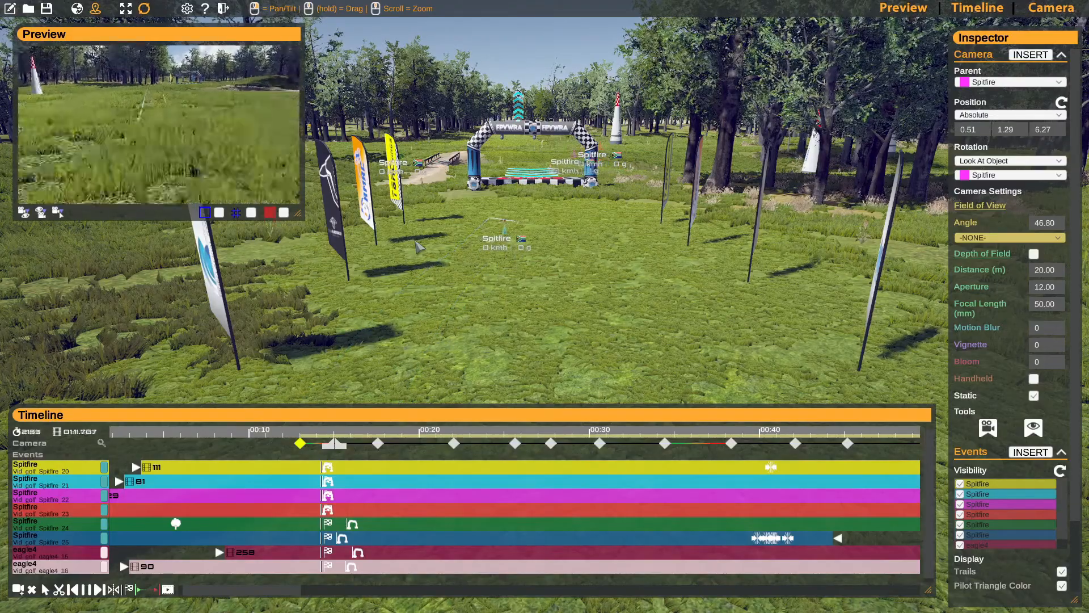
# - Fly the view up to the FPVWRA start gate while the animation plays, and pause the playback
pyautogui.moveTo(340, 276); pyautogui.dragTo(336, 241, button='right')
pyautogui.press('w')
pyautogui.press('w')
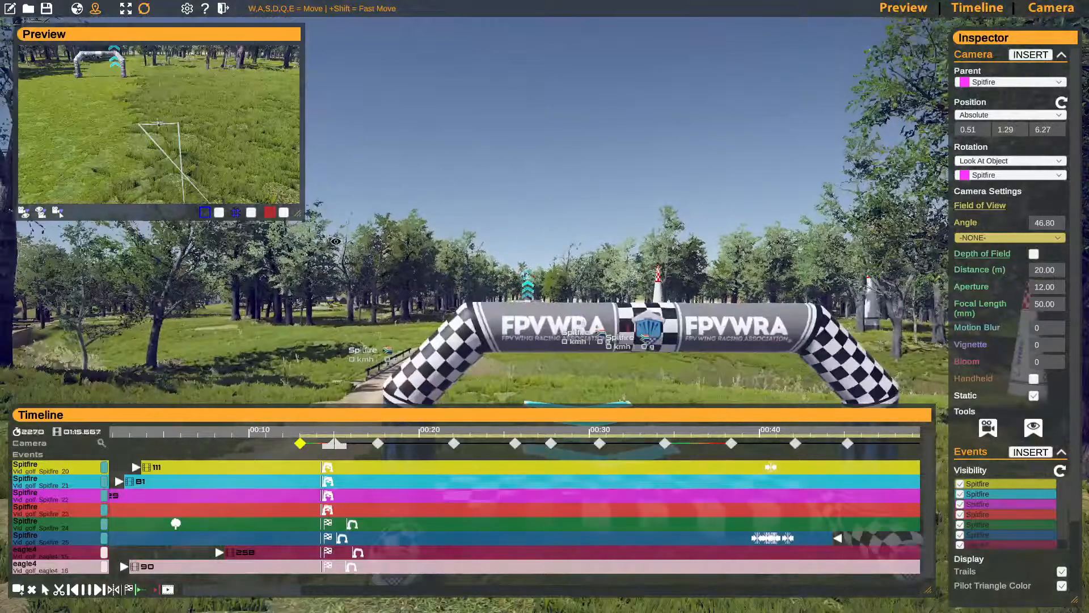
pyautogui.press('space')
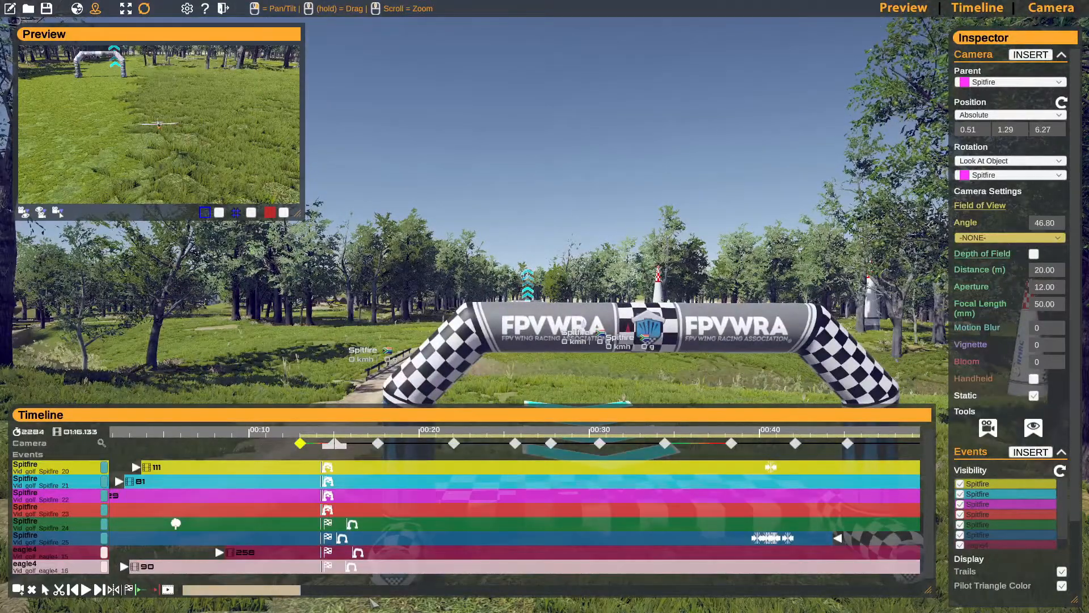
# - Move the playhead to frame 1800 and look over the planes on the course around the start gate and pylons
pyautogui.click(370, 593)
pyautogui.click(304, 432)
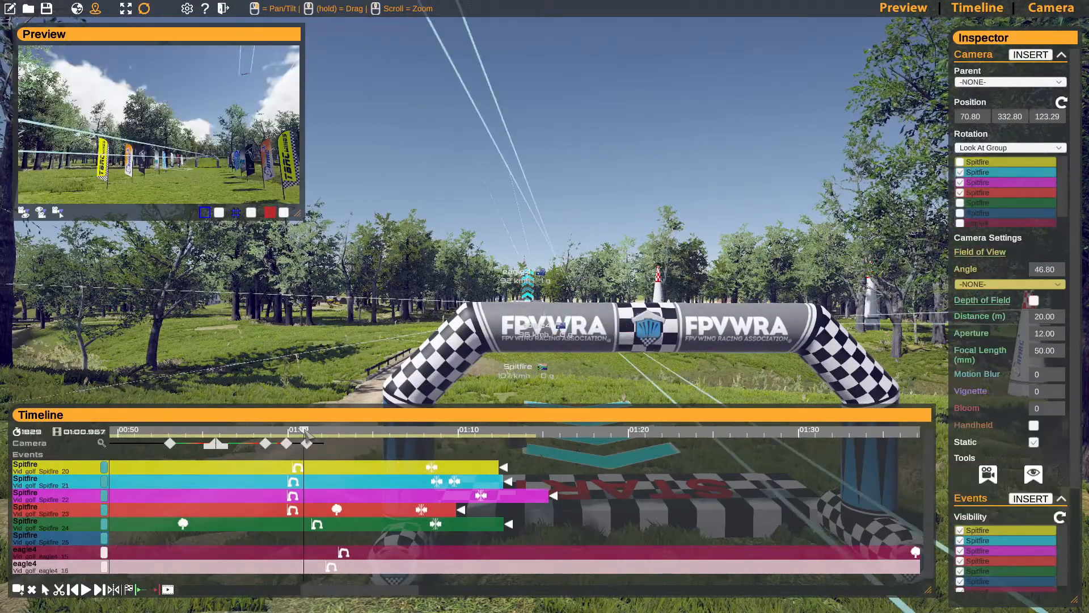
pyautogui.moveTo(304, 432)
pyautogui.mouseDown()
pyautogui.moveTo(278, 429)
pyautogui.moveTo(288, 432)
pyautogui.mouseUp()
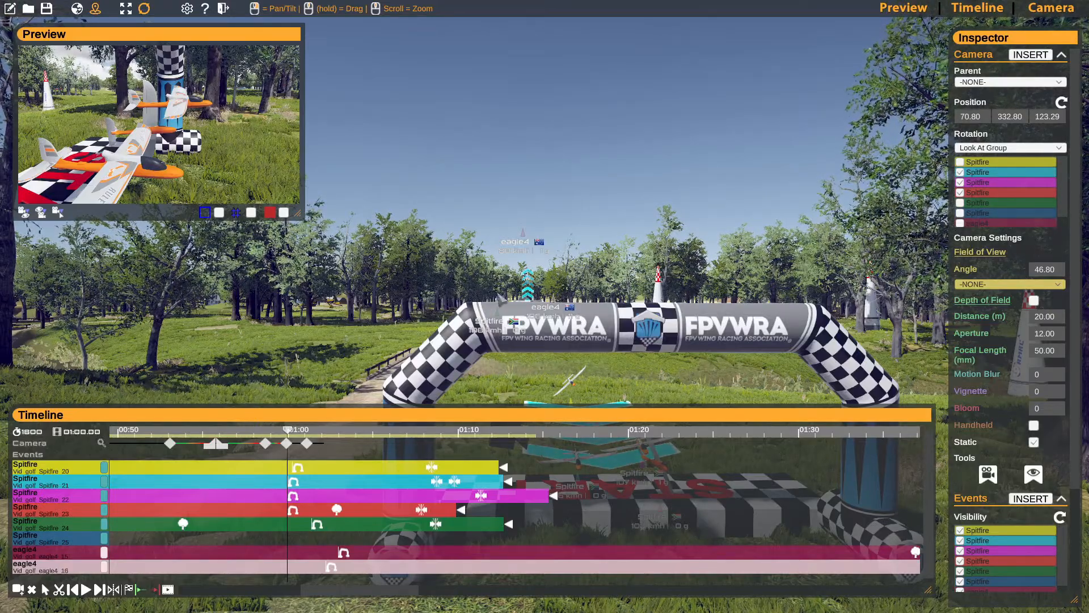
pyautogui.press('w')
pyautogui.moveTo(544, 301); pyautogui.dragTo(569, 321, button='right')
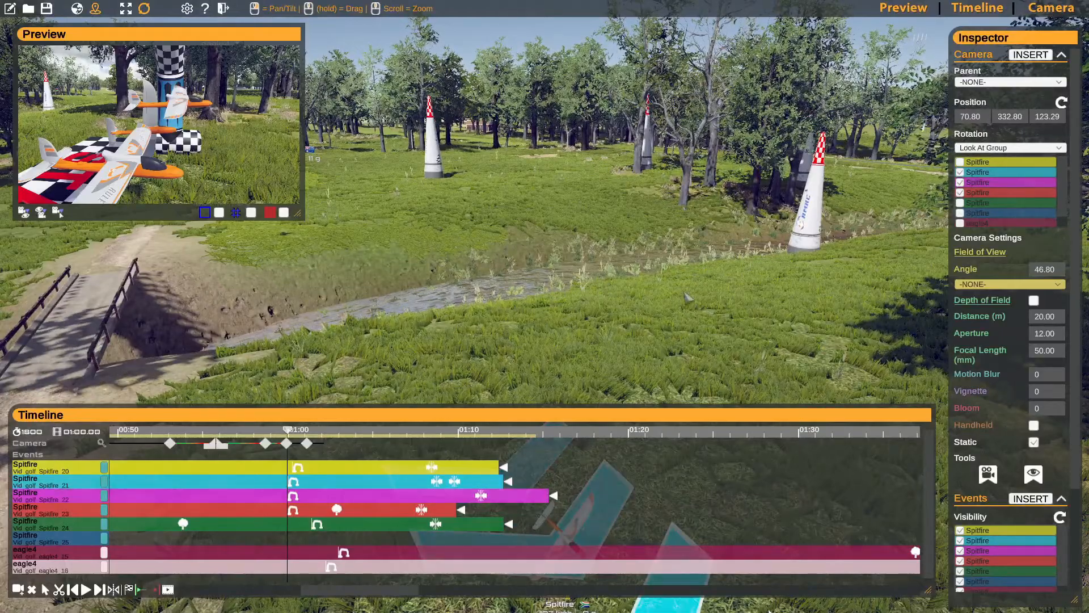
pyautogui.moveTo(628, 285); pyautogui.dragTo(692, 288, button='right')
pyautogui.press('w')
pyautogui.press('s')
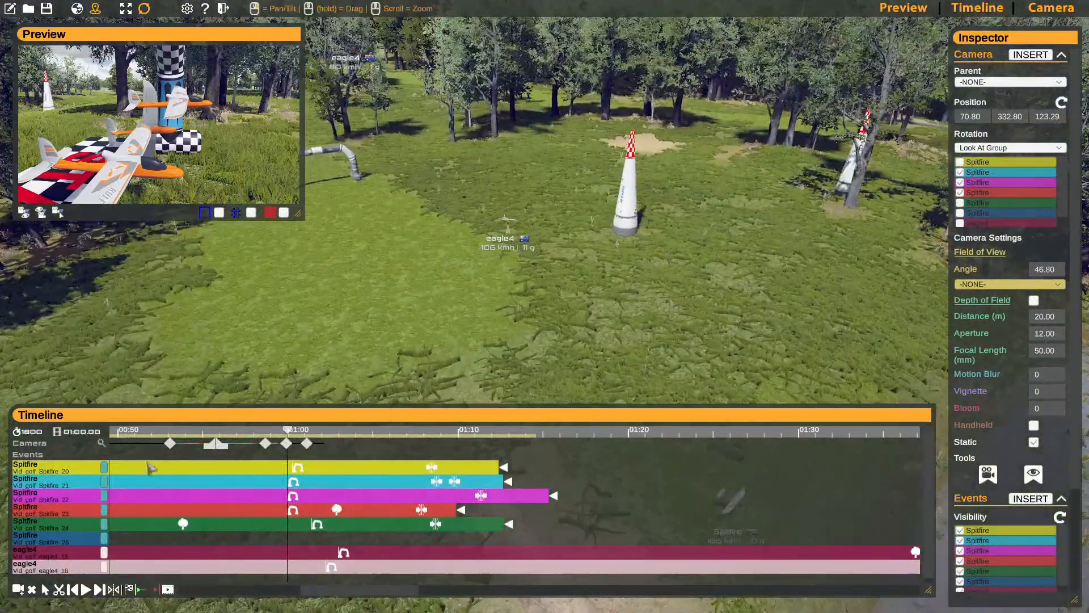
# - Set the trail colours of the first two flights: bright yellow for Spitfire_20 and bright cyan for Spitfire_21
pyautogui.click(105, 467)
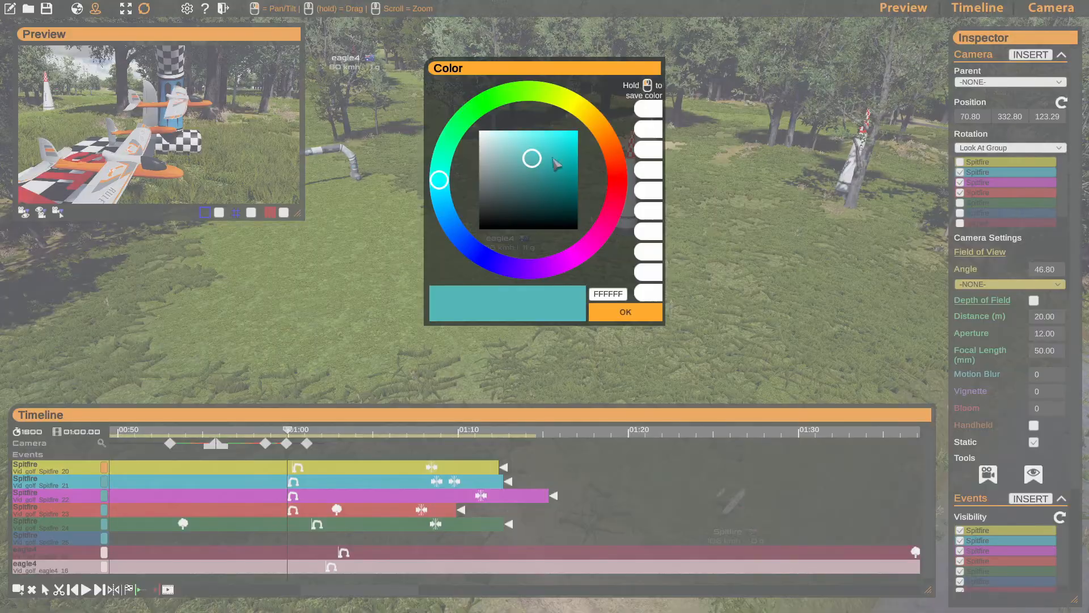
pyautogui.click(579, 108)
pyautogui.click(576, 133)
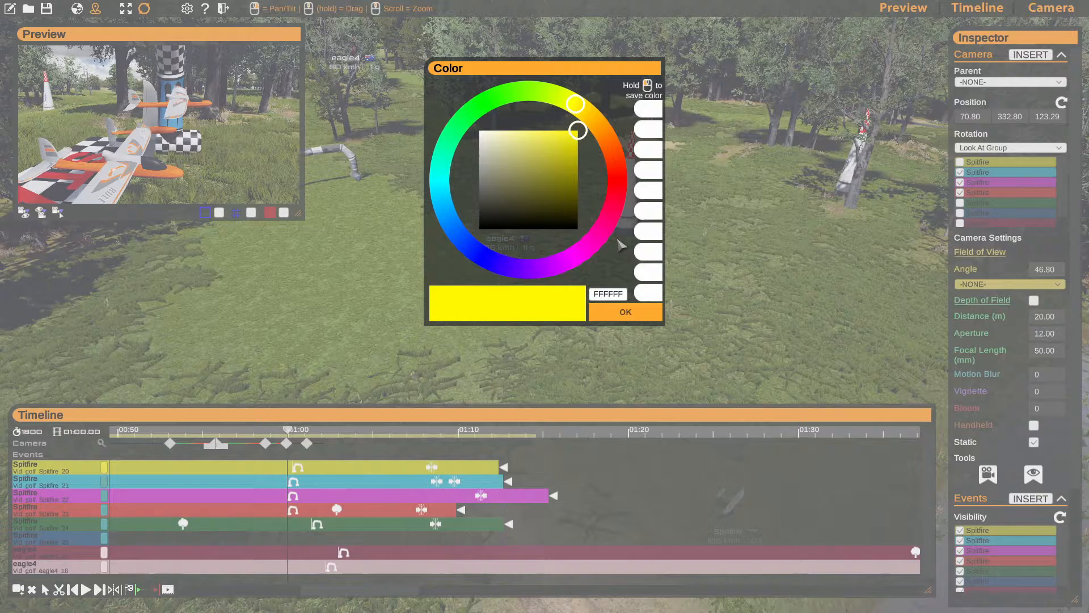
pyautogui.click(625, 311)
pyautogui.click(104, 481)
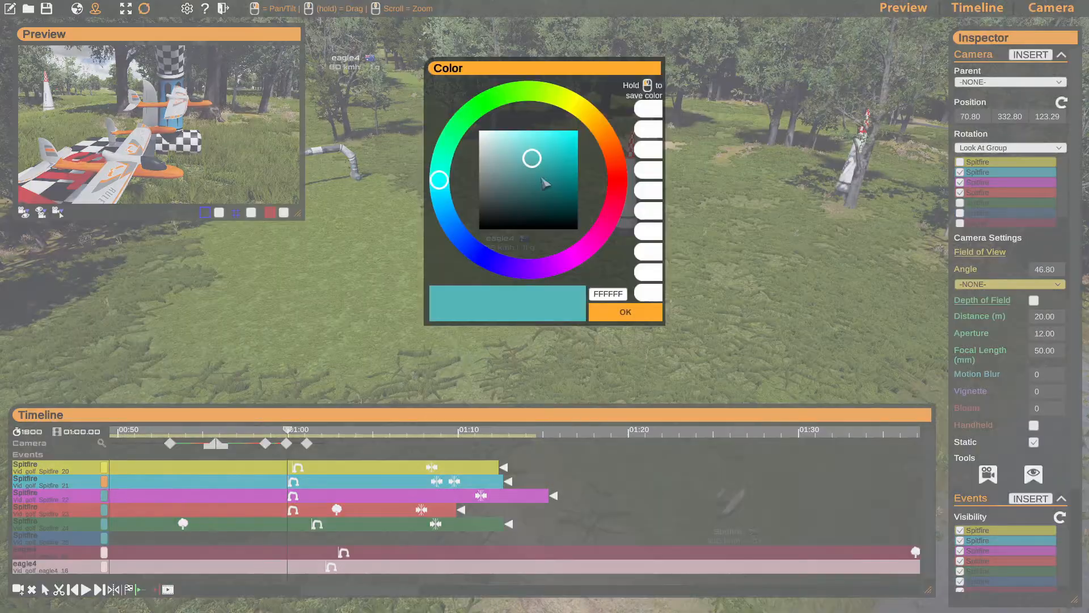
pyautogui.click(572, 140)
pyautogui.click(634, 306)
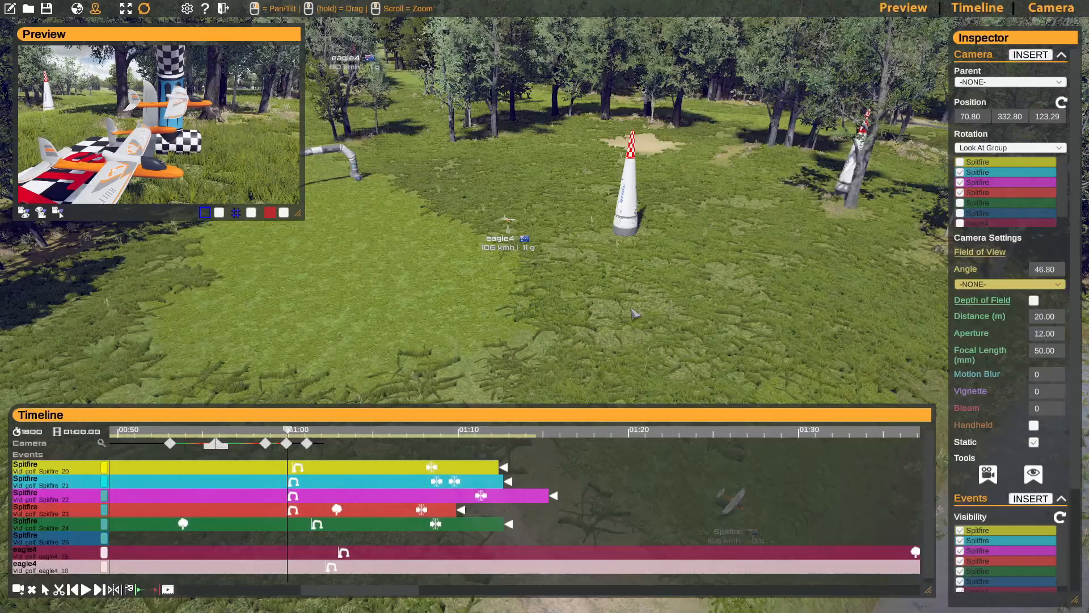
# - Set the trail colour of the Spitfire_22 flight to magenta and that of Spitfire_23 to red
pyautogui.click(104, 495)
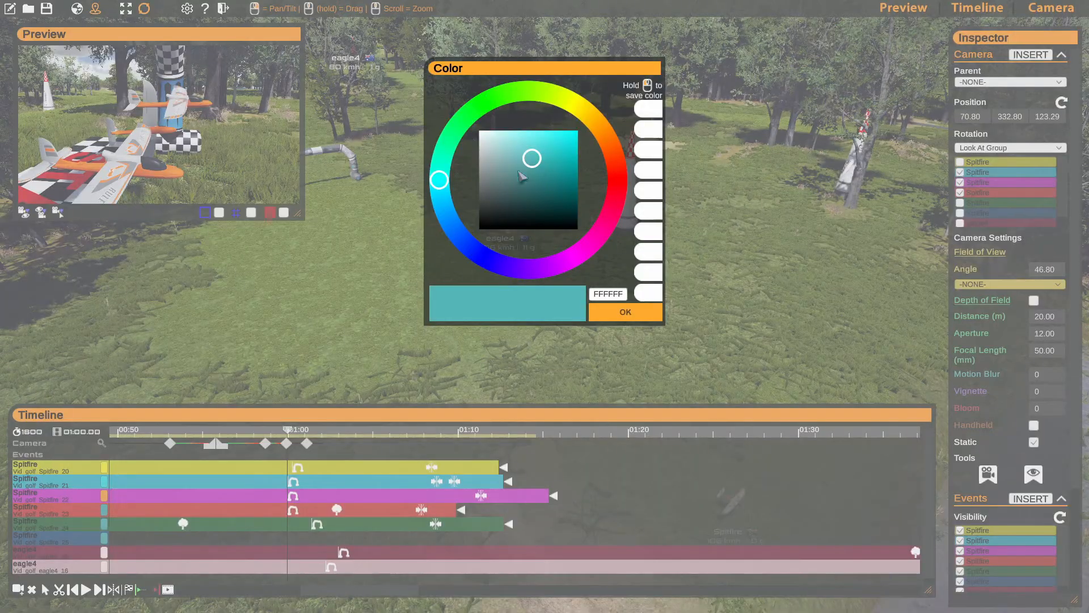
pyautogui.click(592, 242)
pyautogui.click(574, 159)
pyautogui.click(566, 142)
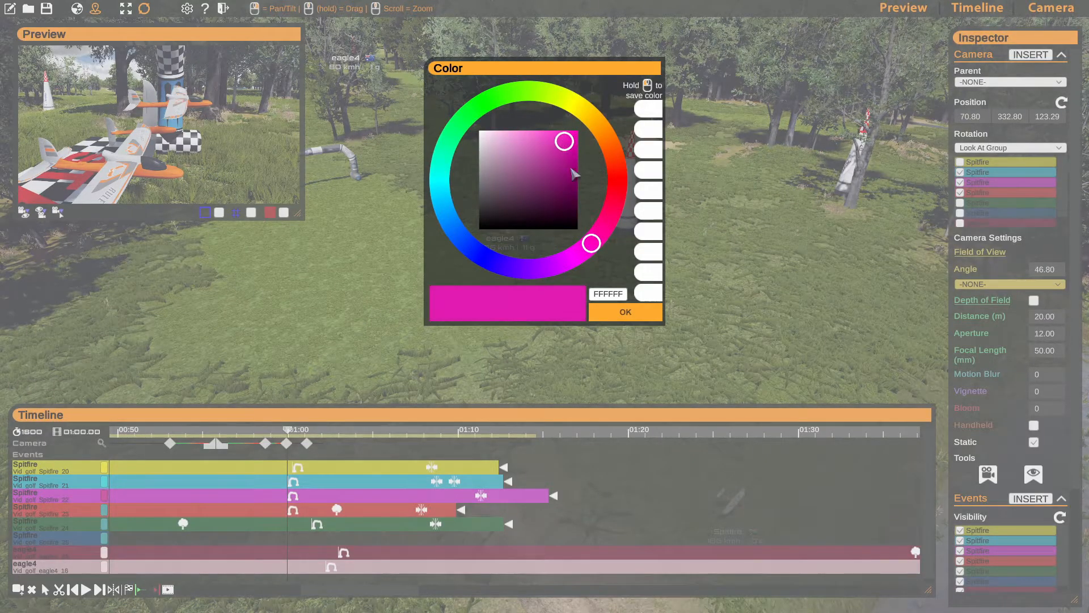
pyautogui.click(603, 310)
pyautogui.click(106, 510)
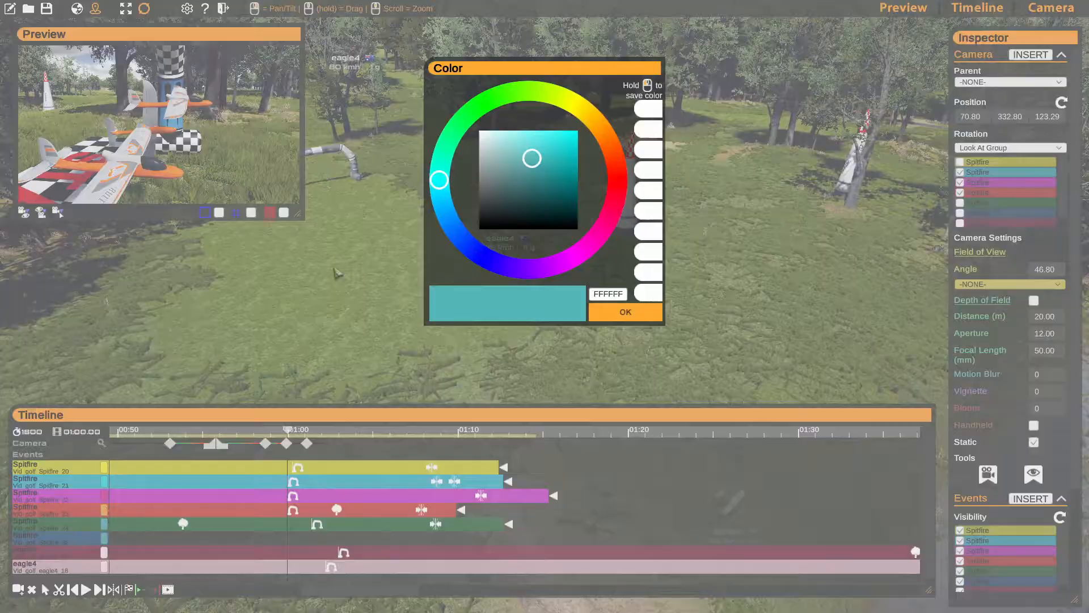
pyautogui.click(618, 169)
pyautogui.click(578, 135)
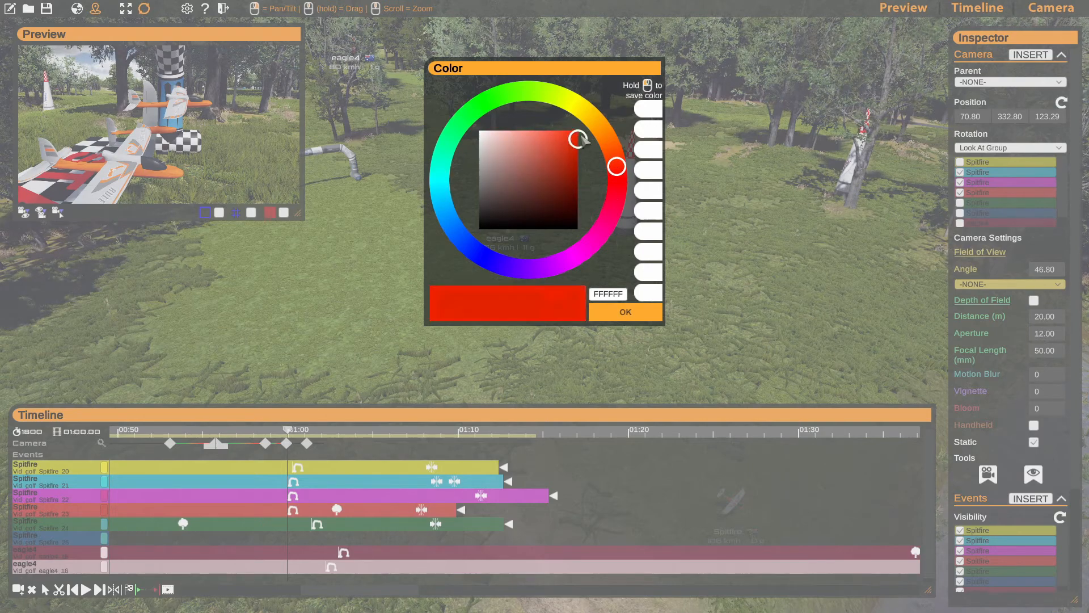
pyautogui.click(621, 318)
# - Give the Spitfire_24 flight a green trail colour and the Spitfire_25 flight a blue one
pyautogui.click(105, 524)
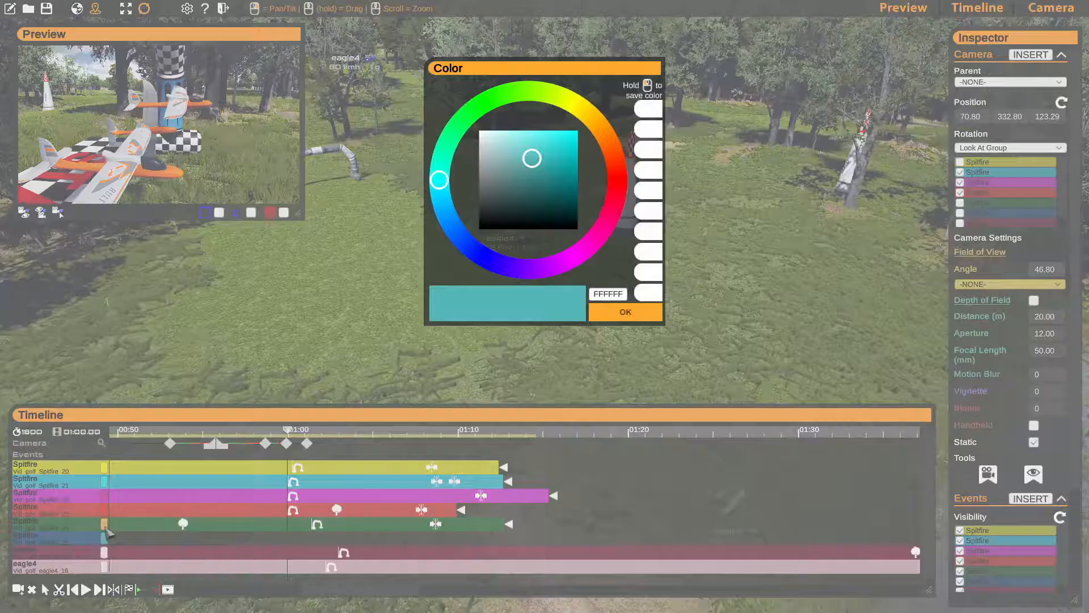
pyautogui.click(472, 112)
pyautogui.click(556, 135)
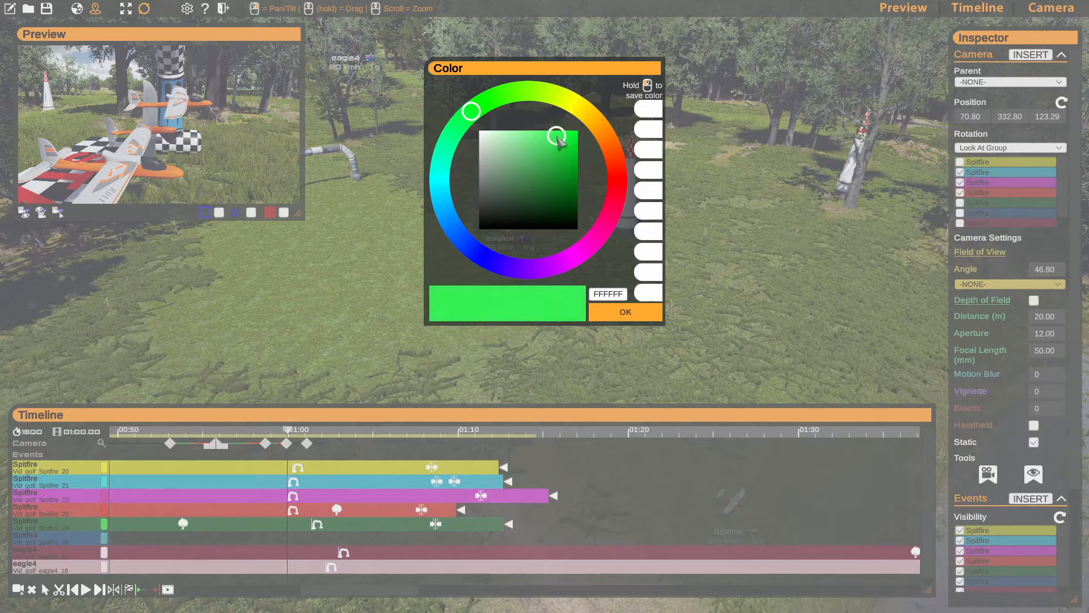
pyautogui.click(565, 147)
pyautogui.click(625, 312)
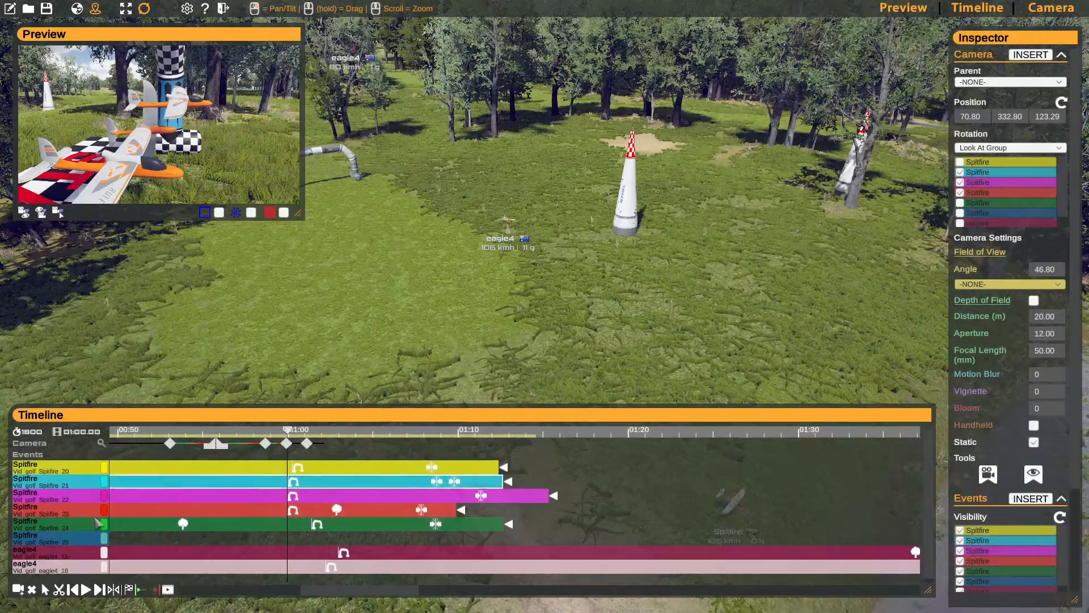
pyautogui.click(104, 539)
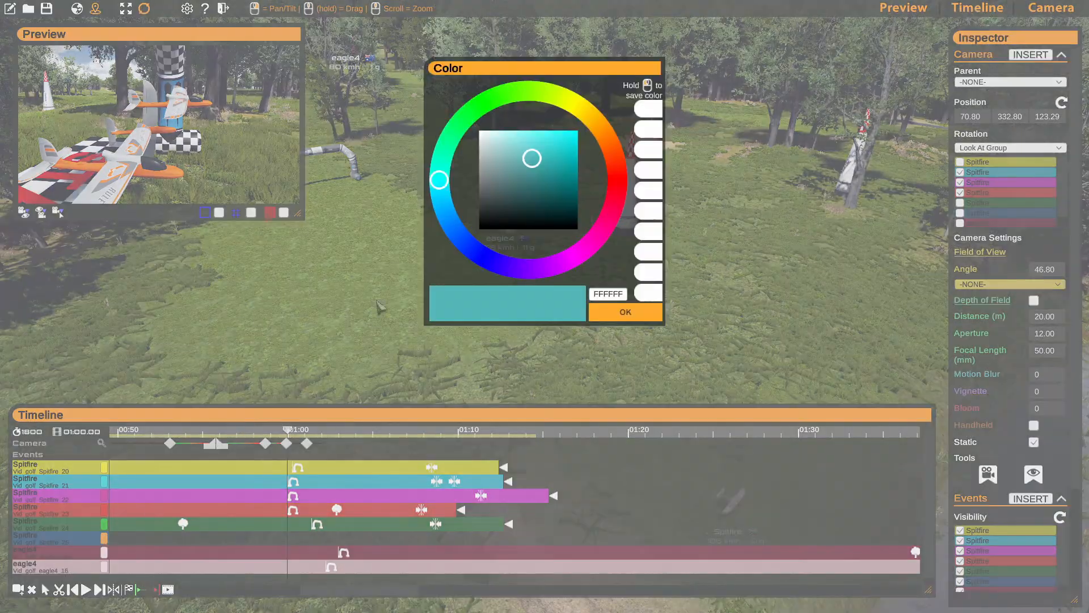
pyautogui.click(479, 246)
pyautogui.click(577, 133)
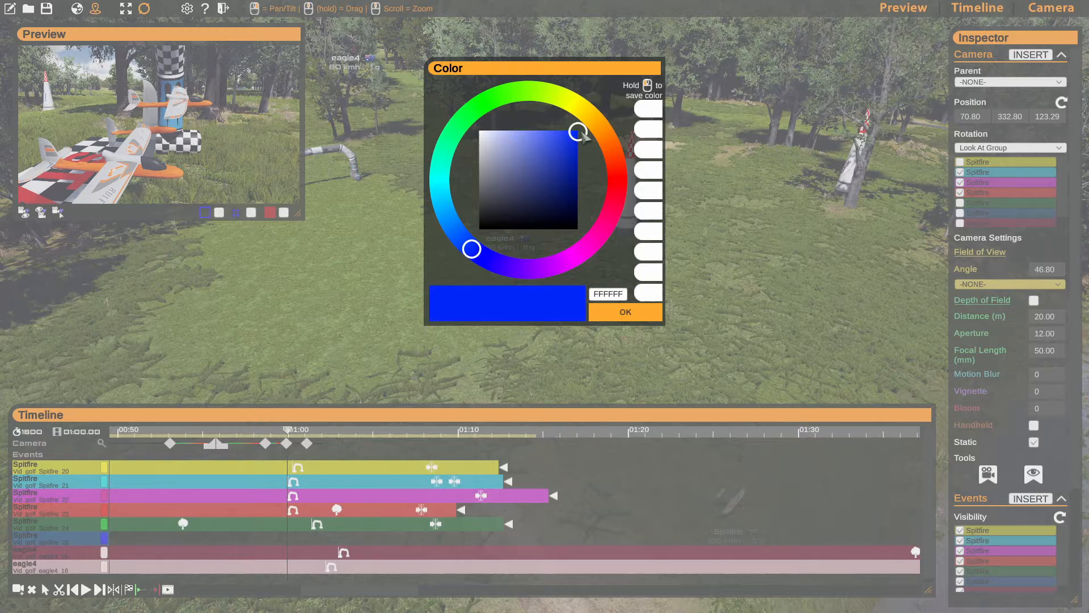
pyautogui.click(625, 312)
# - Set the trail colour of the first eagle4 flight to purple and that of the second eagle4 flight to pale lilac
pyautogui.click(104, 552)
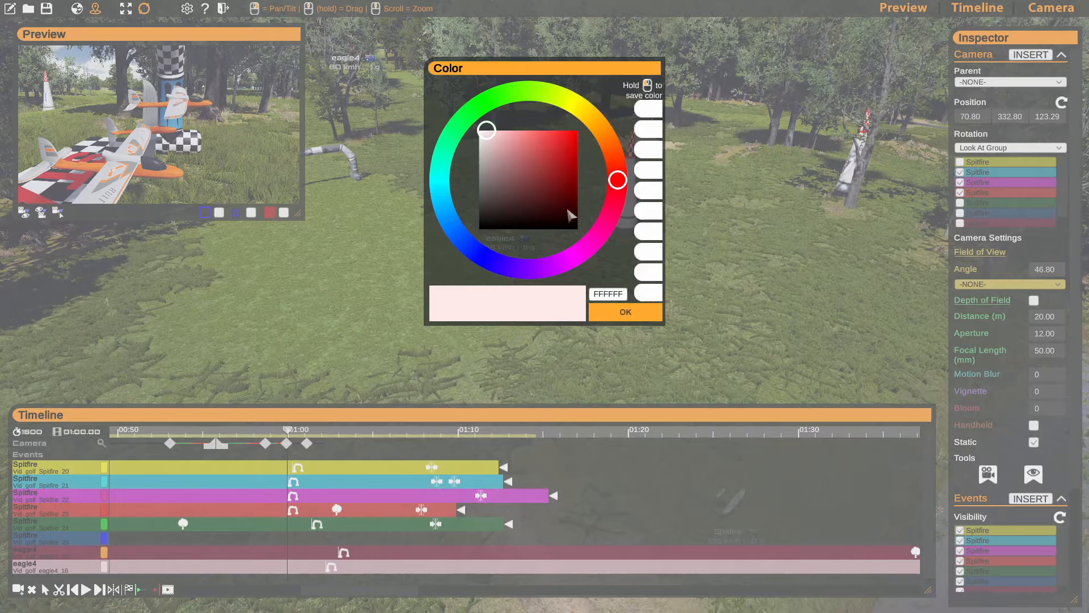
pyautogui.click(595, 239)
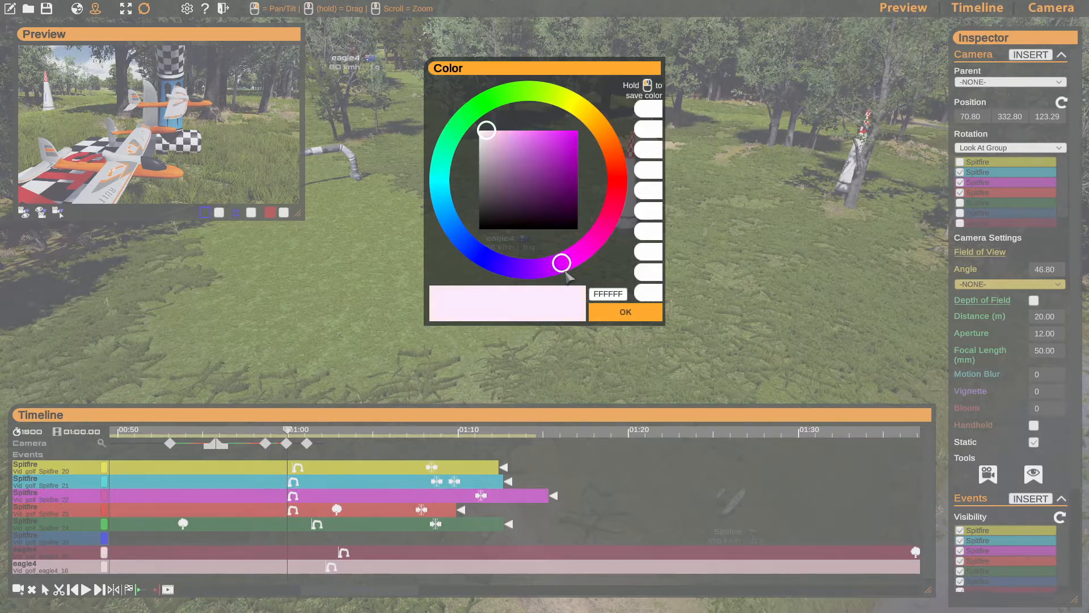
pyautogui.click(566, 164)
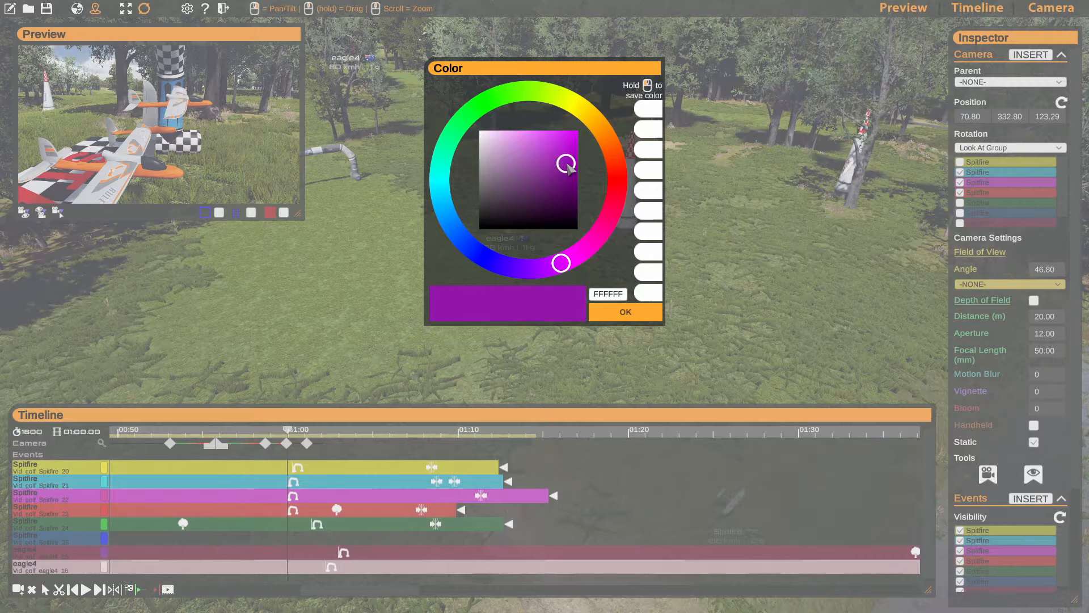
pyautogui.click(617, 309)
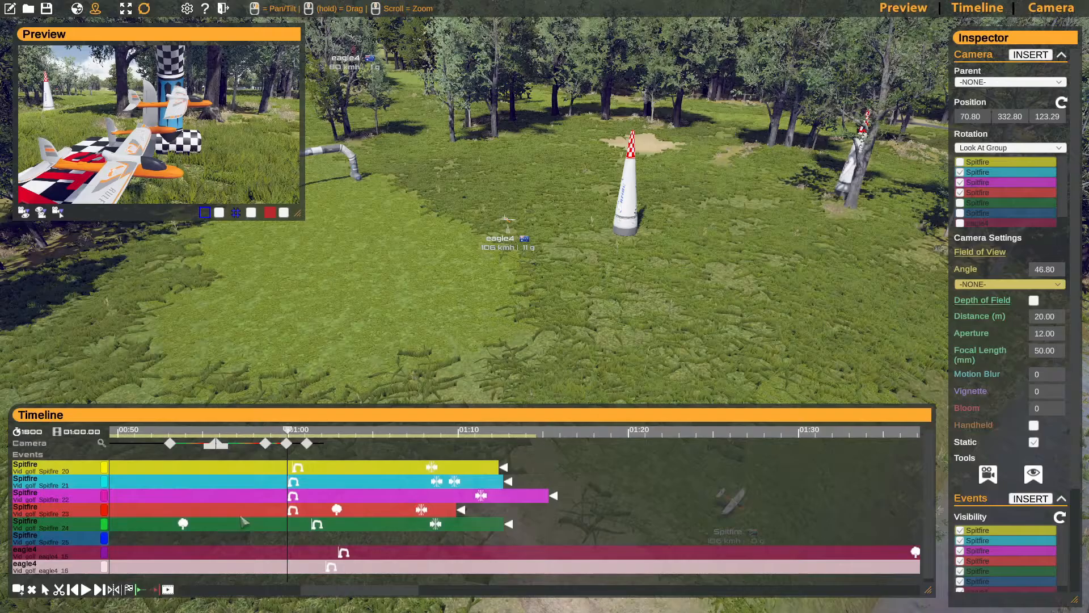
pyautogui.click(104, 566)
pyautogui.click(557, 264)
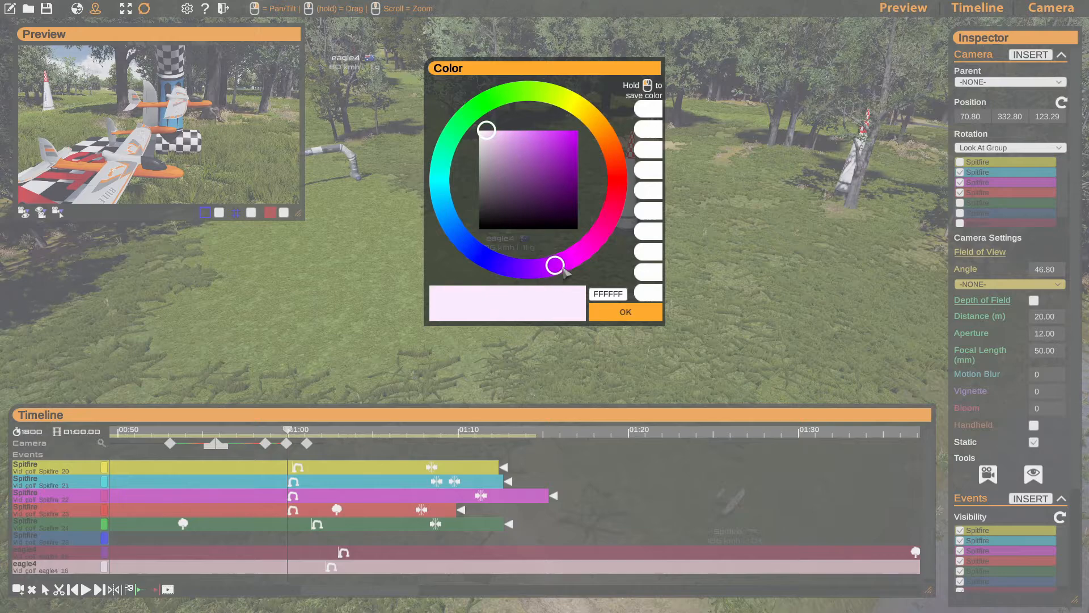
pyautogui.moveTo(512, 160); pyautogui.dragTo(495, 160)
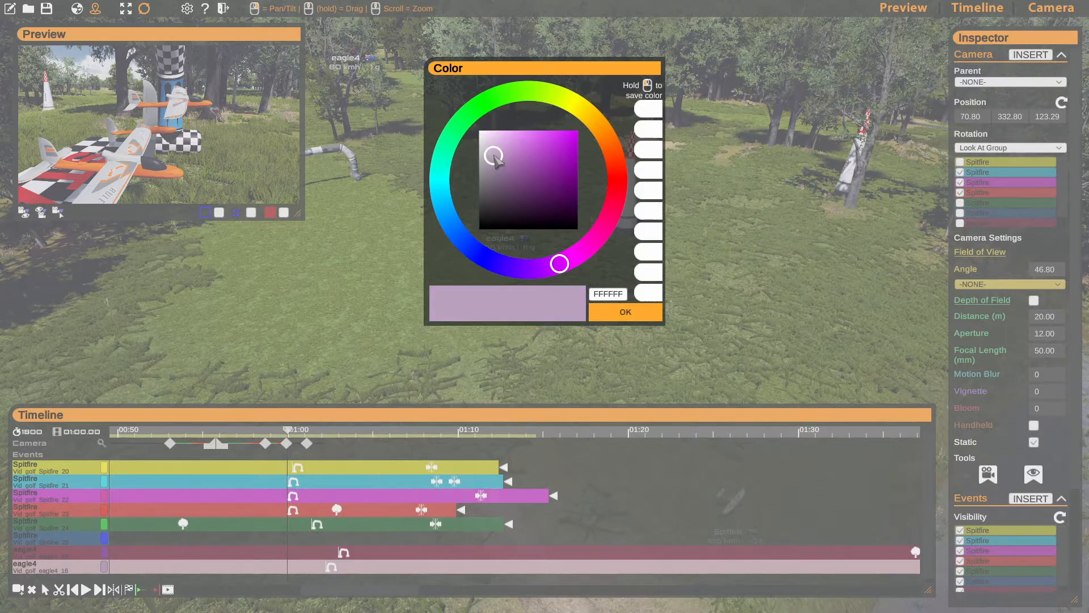
pyautogui.click(602, 318)
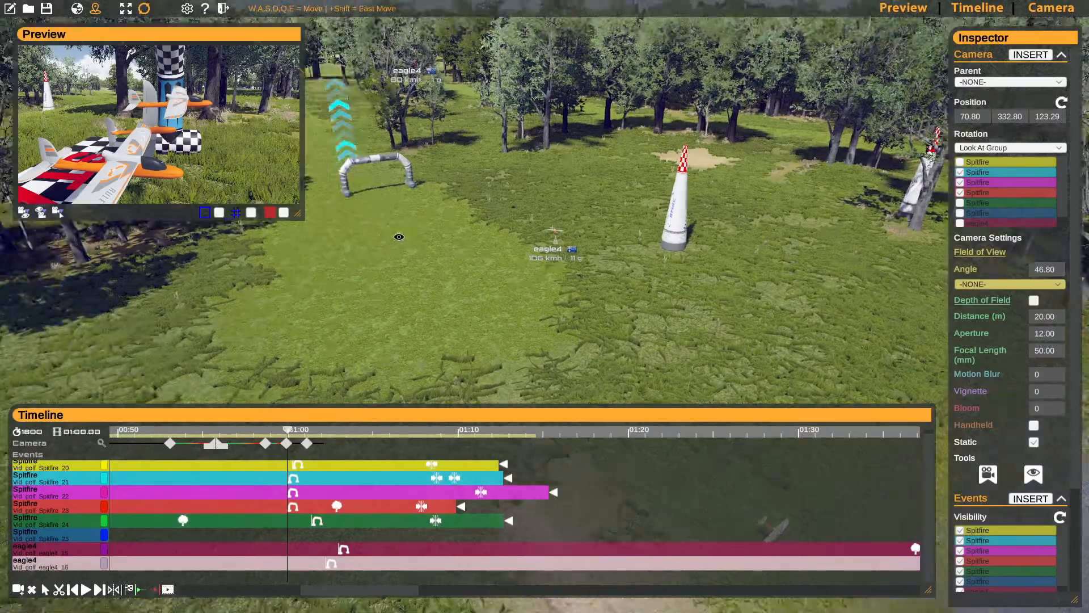
# - Move the playhead to the last camera keyframe, frame 1835, and save the project
pyautogui.press('s')
pyautogui.moveTo(399, 237); pyautogui.dragTo(436, 227, button='right')
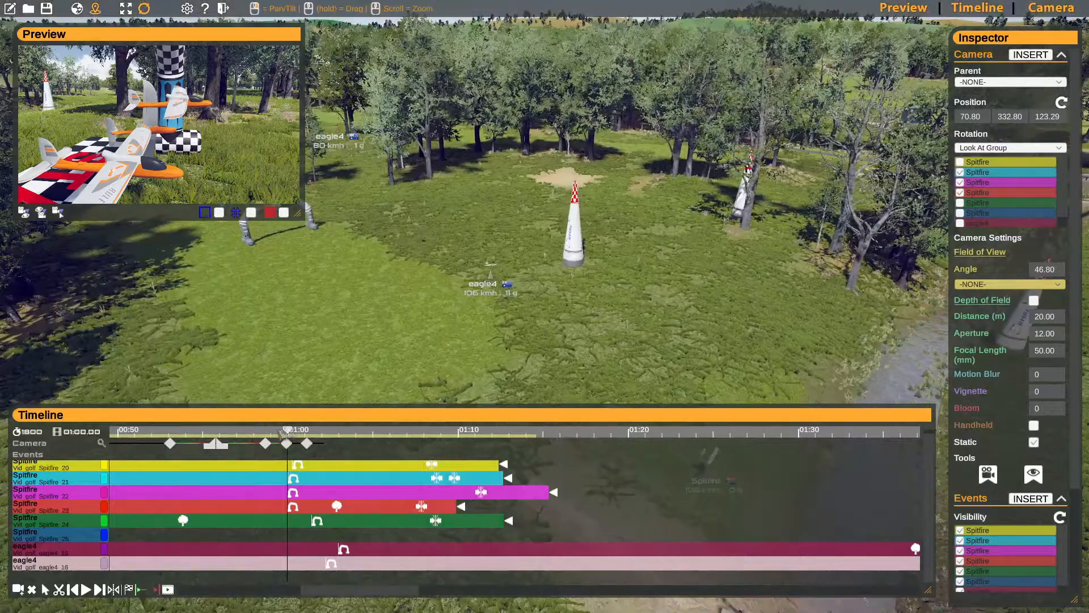
pyautogui.moveTo(283, 432); pyautogui.dragTo(305, 439)
pyautogui.moveTo(448, 238); pyautogui.dragTo(527, 227, button='right')
pyautogui.press('w')
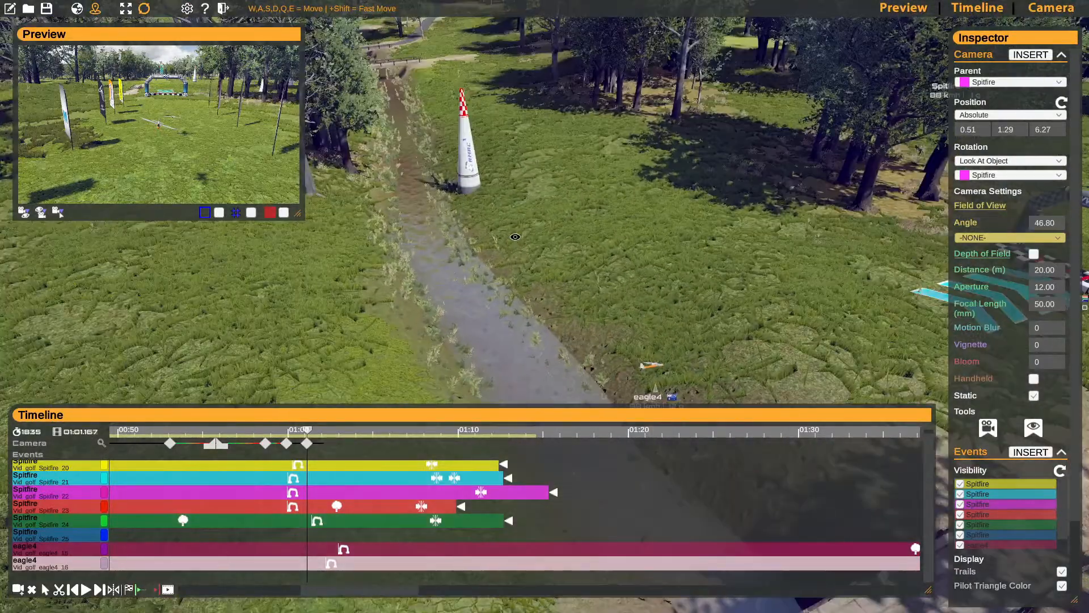
pyautogui.click(48, 10)
pyautogui.click(695, 246)
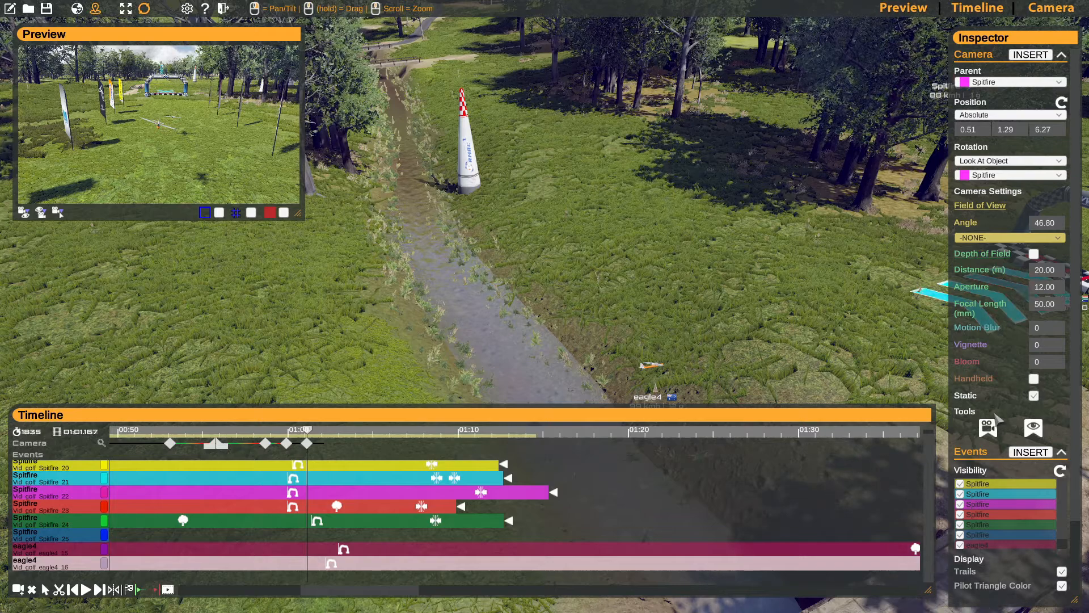
# - Turn off the pilot name, country flag, pilot triangle colour, speed and G-force overlays, keeping only the trails enabled
pyautogui.scroll(-3, 1001, 416)
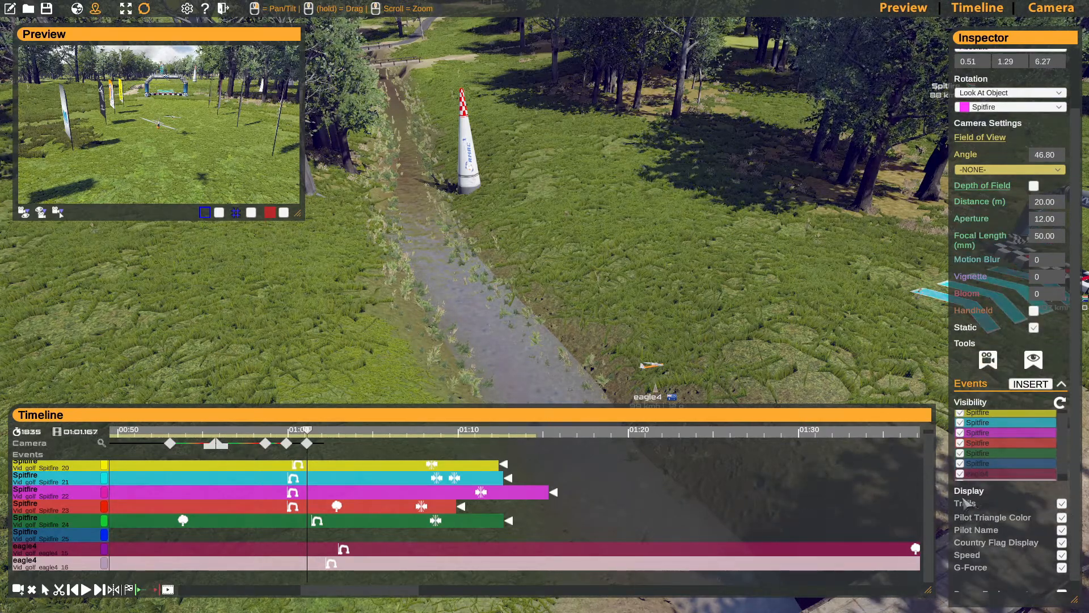
pyautogui.click(1061, 529)
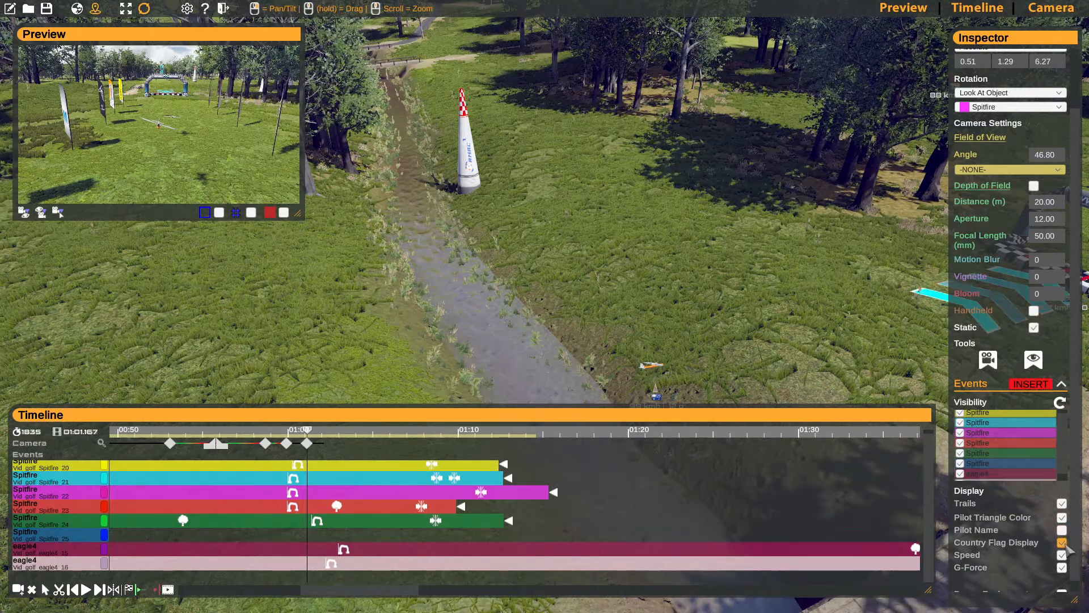
pyautogui.click(1061, 542)
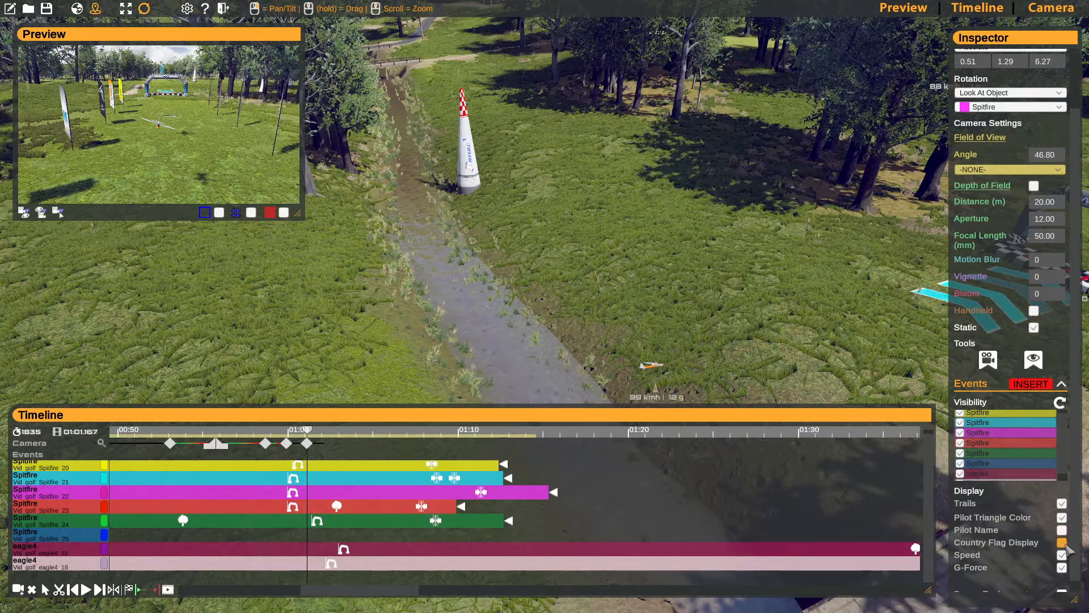
pyautogui.click(1062, 517)
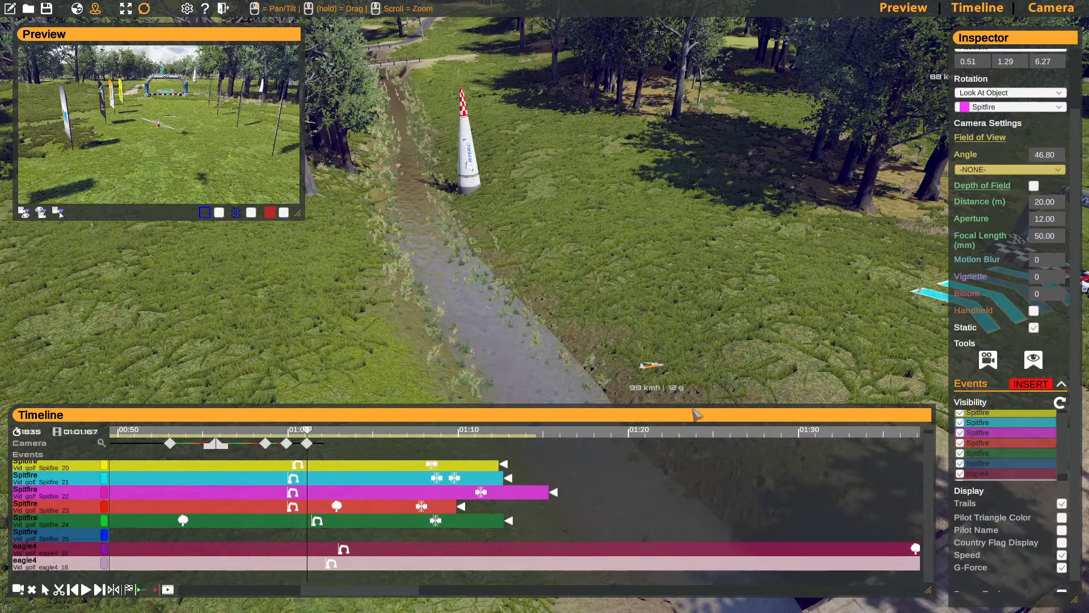
pyautogui.moveTo(602, 326); pyautogui.dragTo(614, 351, button='right')
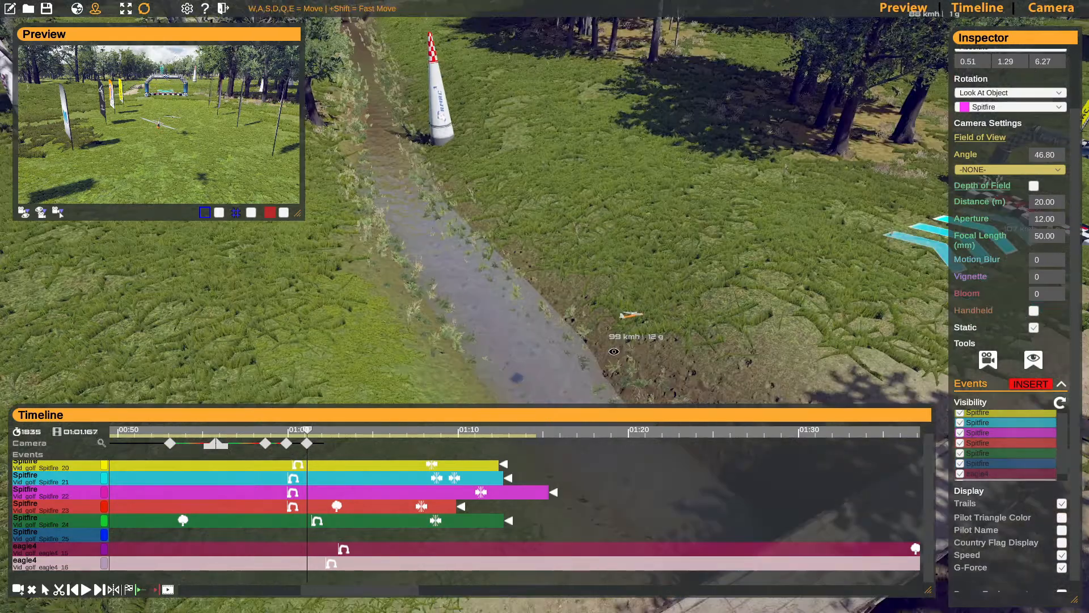
pyautogui.click(1062, 555)
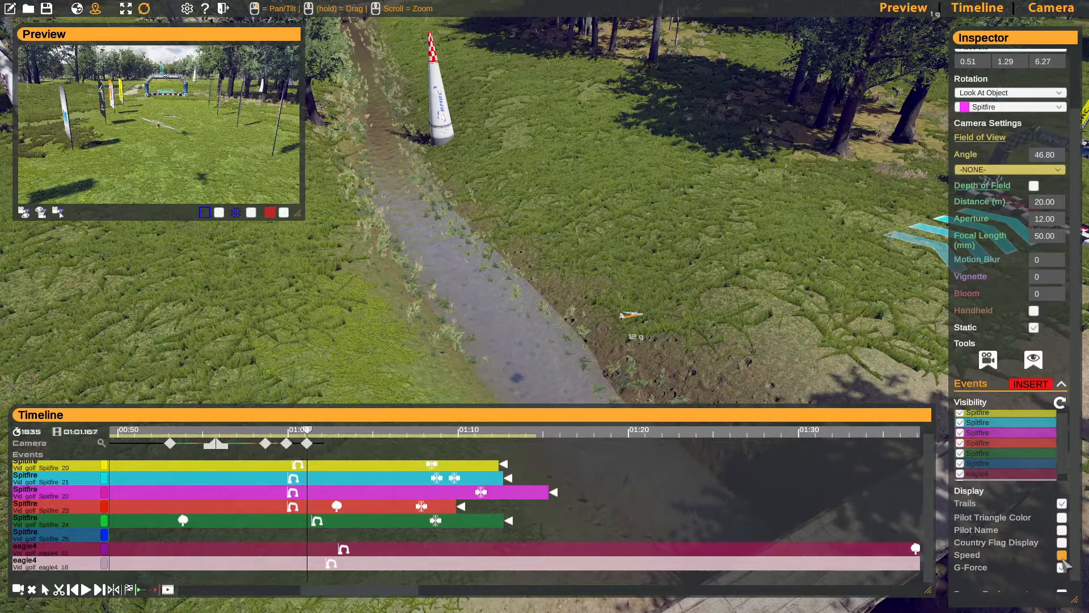
pyautogui.click(1061, 567)
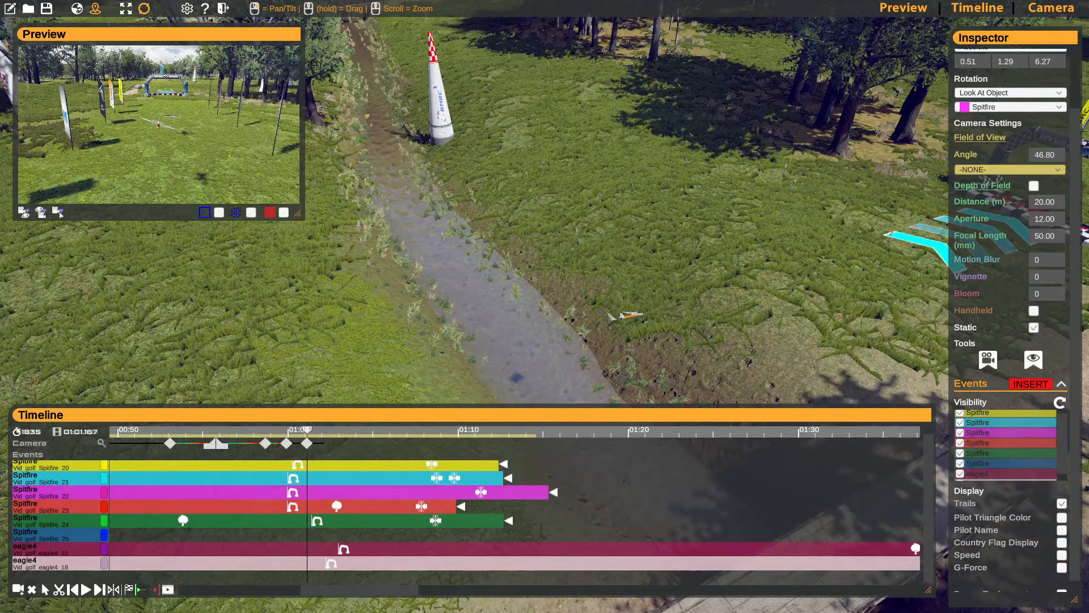
# - Move the view close to the eagle4 plane and switch the pilot name label on and back off
pyautogui.press('w')
pyautogui.moveTo(653, 307); pyautogui.dragTo(715, 295, button='right')
pyautogui.press('w')
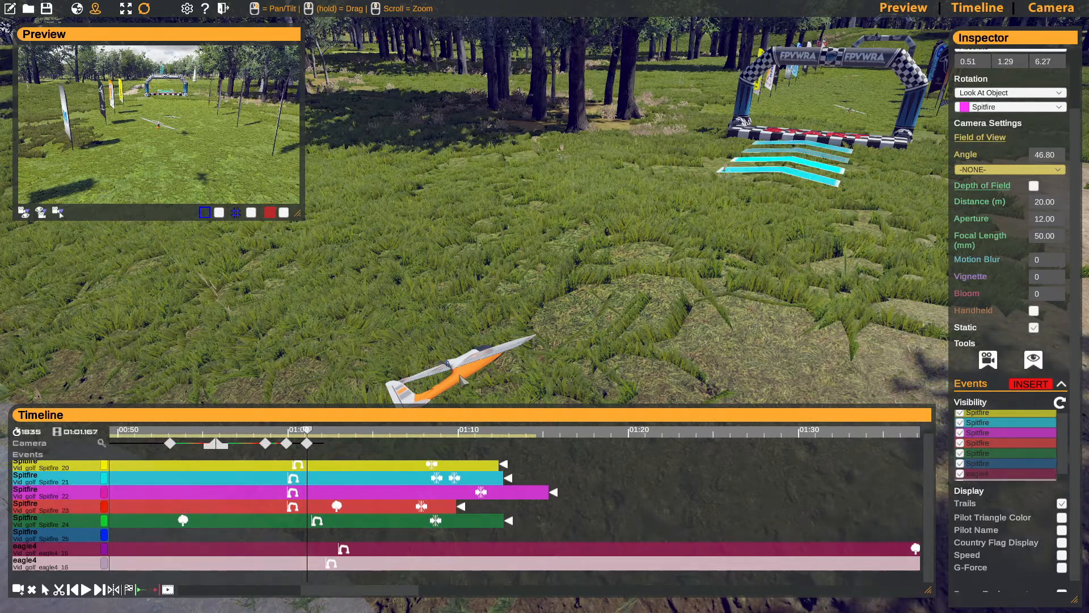
pyautogui.click(1066, 531)
pyautogui.moveTo(936, 351); pyautogui.dragTo(915, 416, button='right')
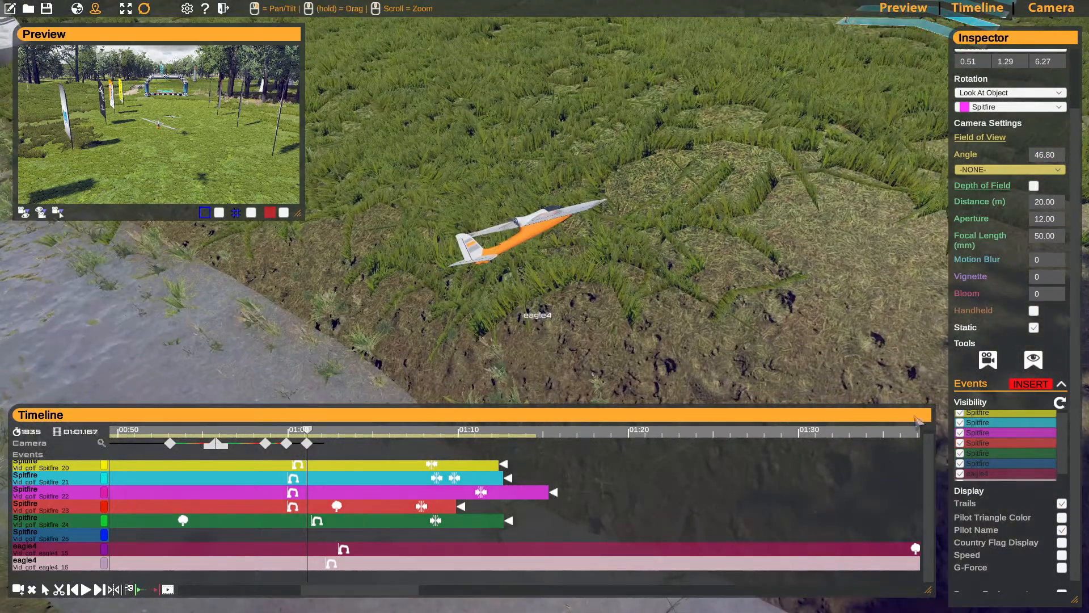
pyautogui.click(1064, 531)
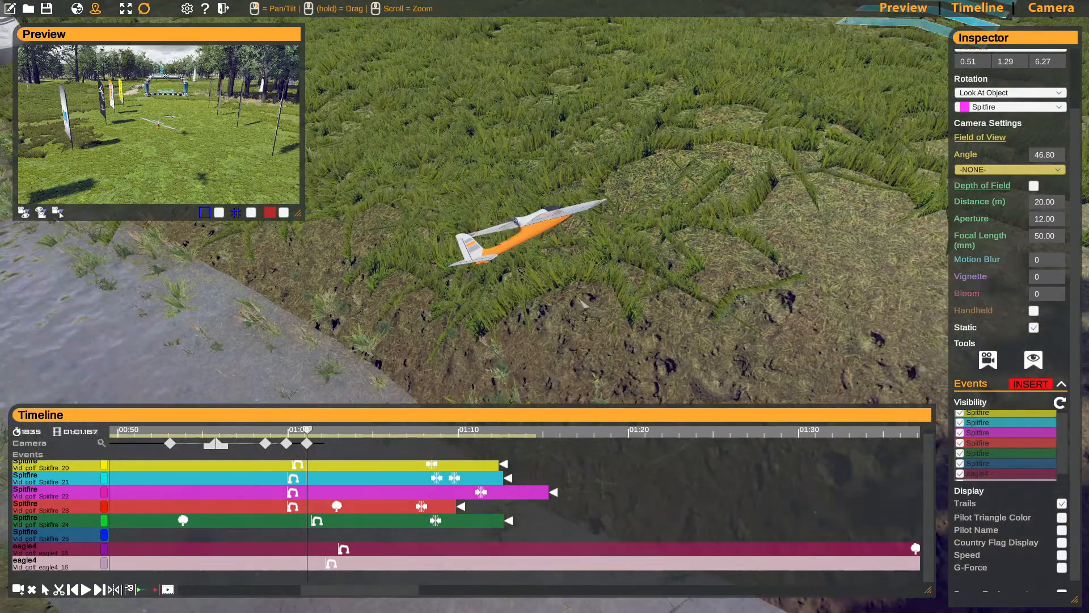
pyautogui.moveTo(584, 303); pyautogui.dragTo(560, 294, button='right')
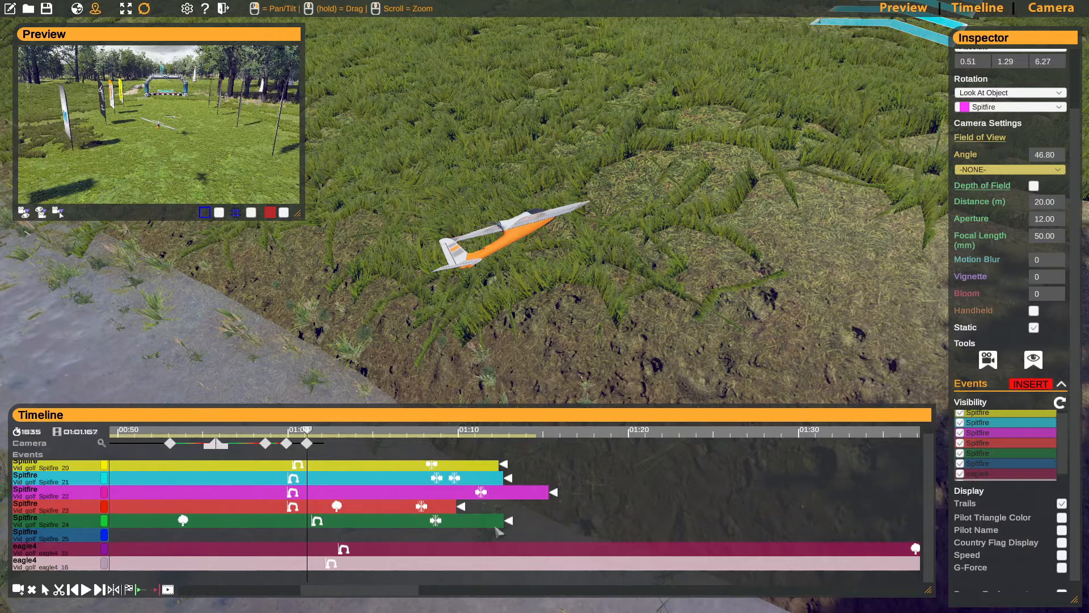
# - Open the render settings for the selected frame range and step through the output quality levels
pyautogui.moveTo(384, 590); pyautogui.dragTo(291, 589)
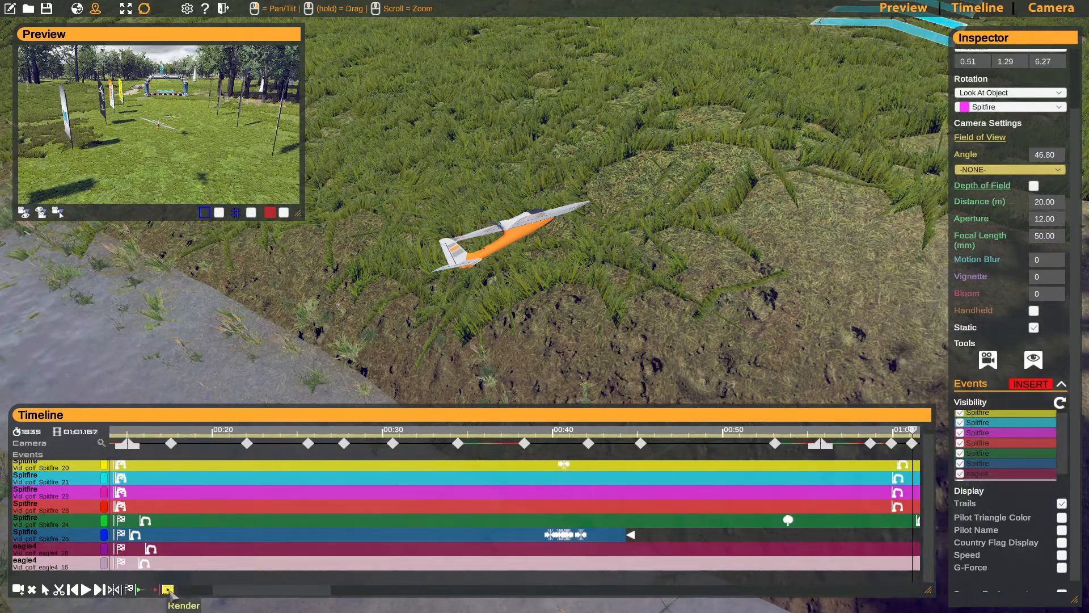
pyautogui.click(168, 590)
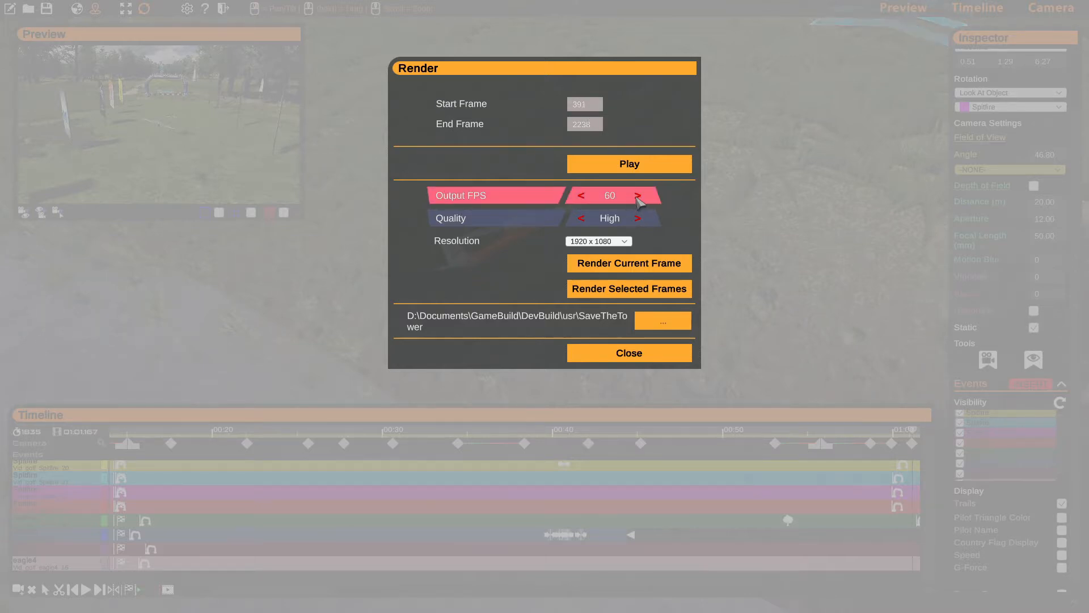
pyautogui.click(639, 218)
pyautogui.click(638, 219)
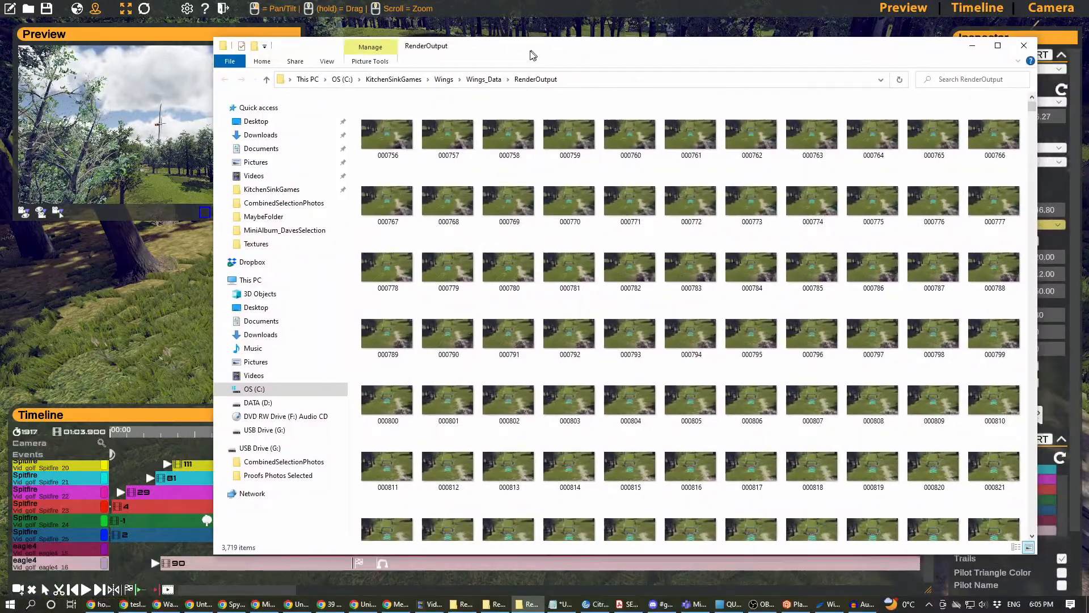
# - Switch to File Explorer and browse the rendered frame images in the RenderOutput folder
pyautogui.moveTo(532, 55); pyautogui.dragTo(516, 59)
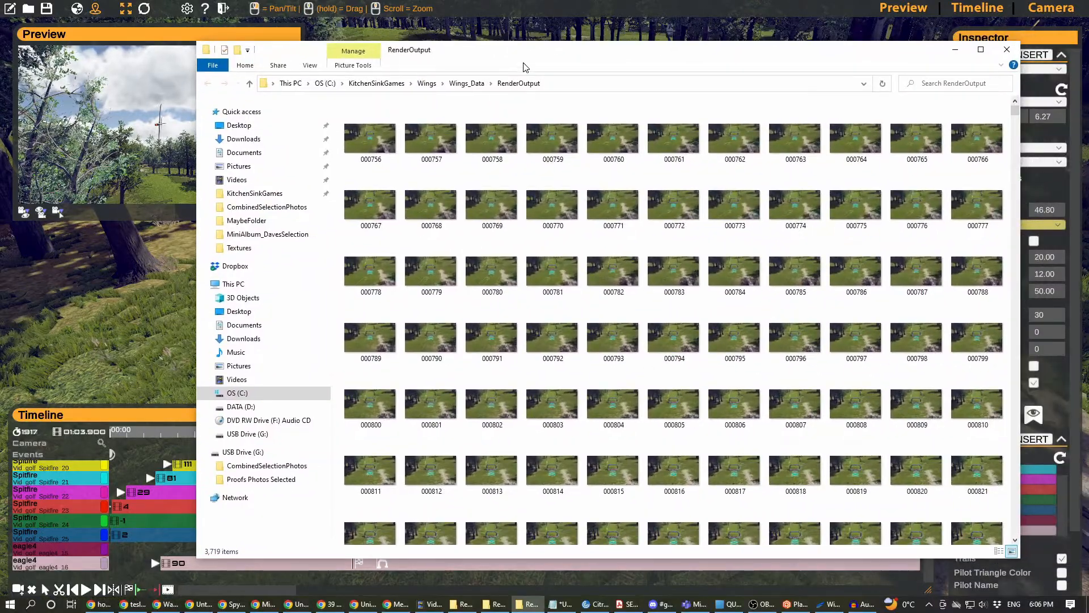
pyautogui.moveTo(1015, 113); pyautogui.dragTo(1015, 135)
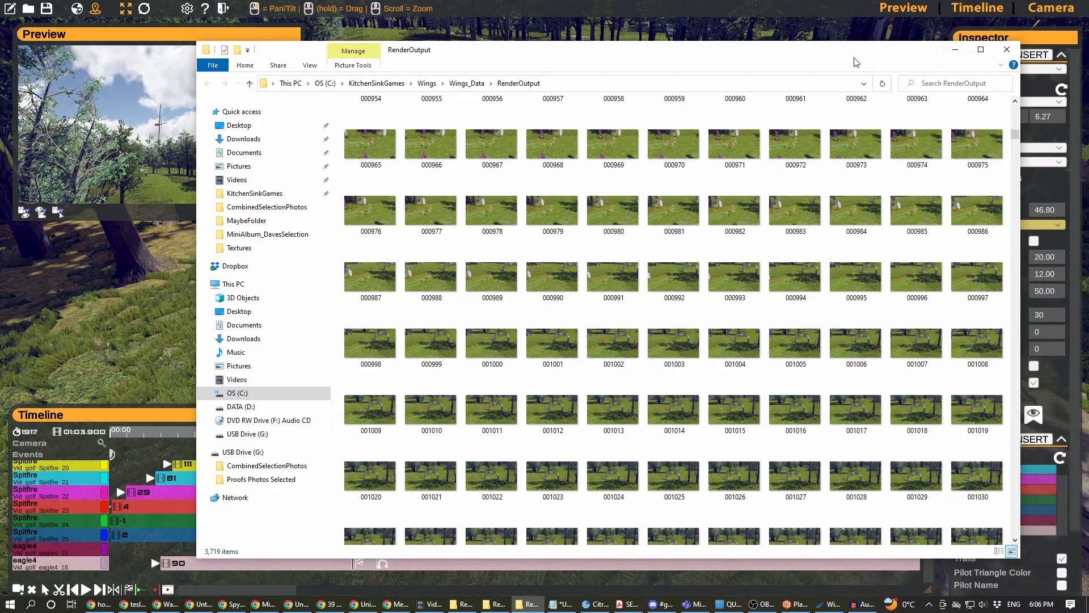
pyautogui.moveTo(856, 62); pyautogui.dragTo(1088, 85)
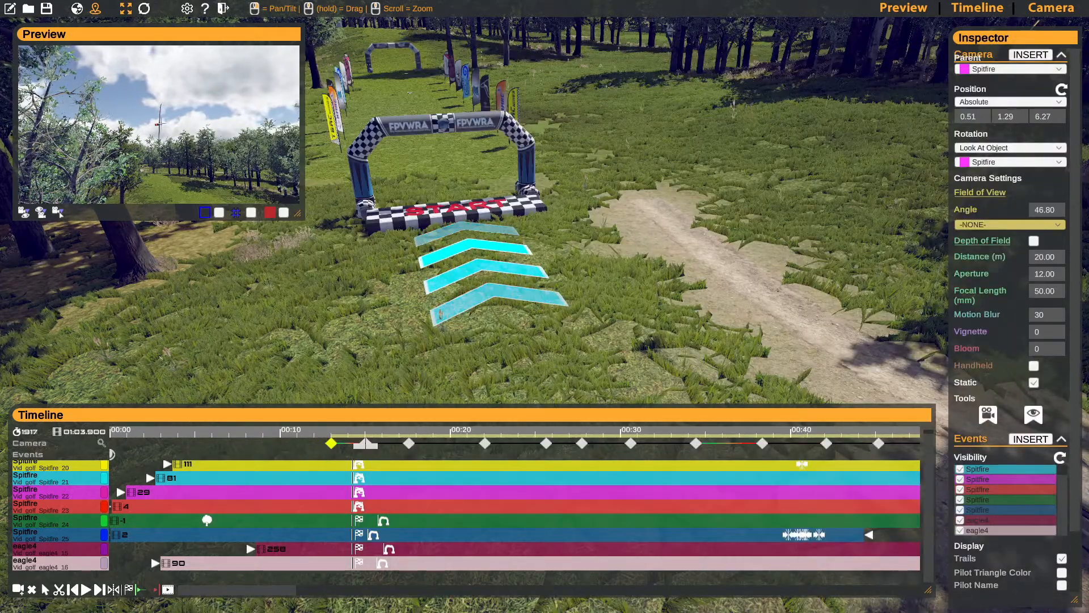
# - Switch to Audacity, choose Windows WASAPI as the audio host and check the available recording devices
pyautogui.moveTo(1088, 165); pyautogui.dragTo(429, 193)
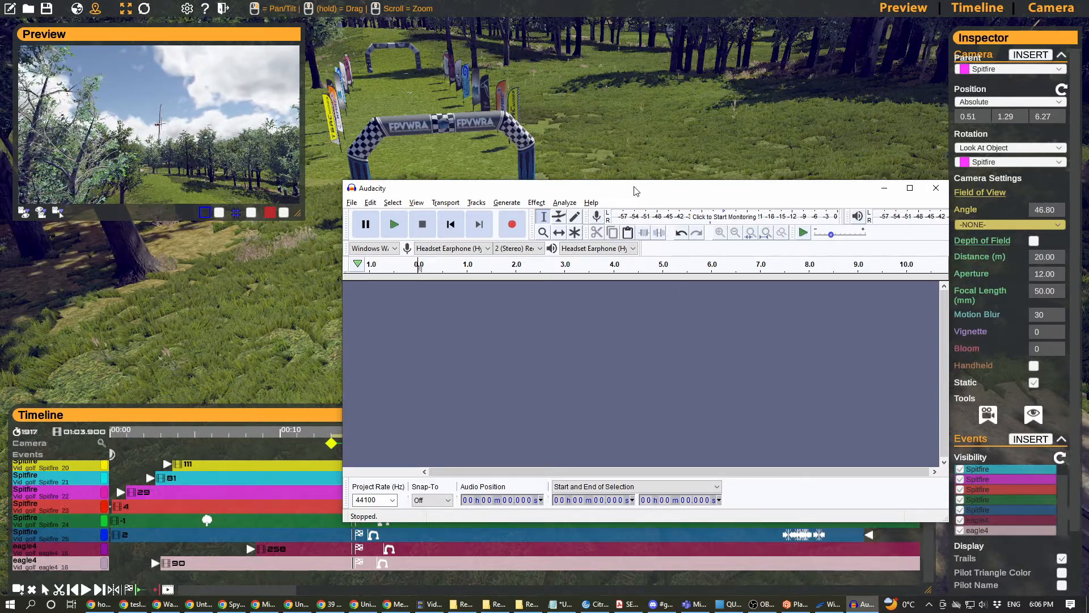
pyautogui.click(375, 247)
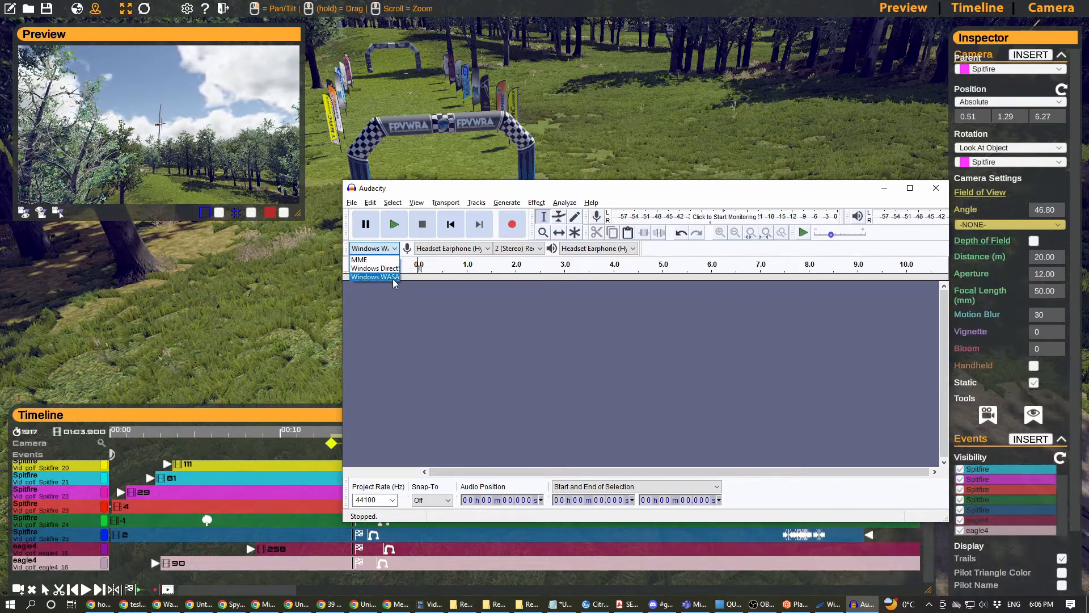
pyautogui.click(393, 277)
pyautogui.click(486, 249)
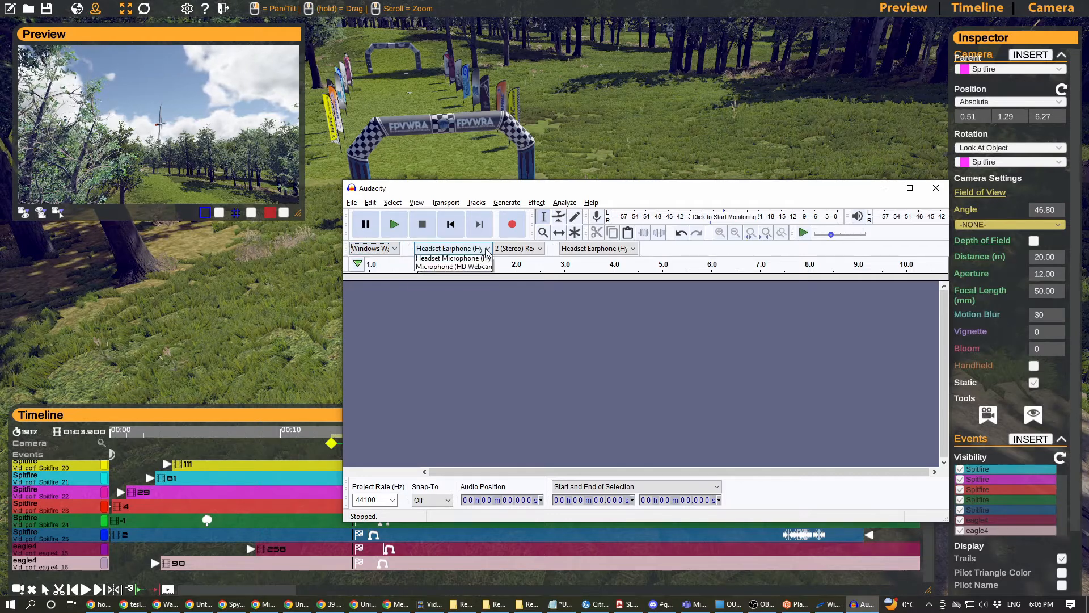
pyautogui.click(567, 184)
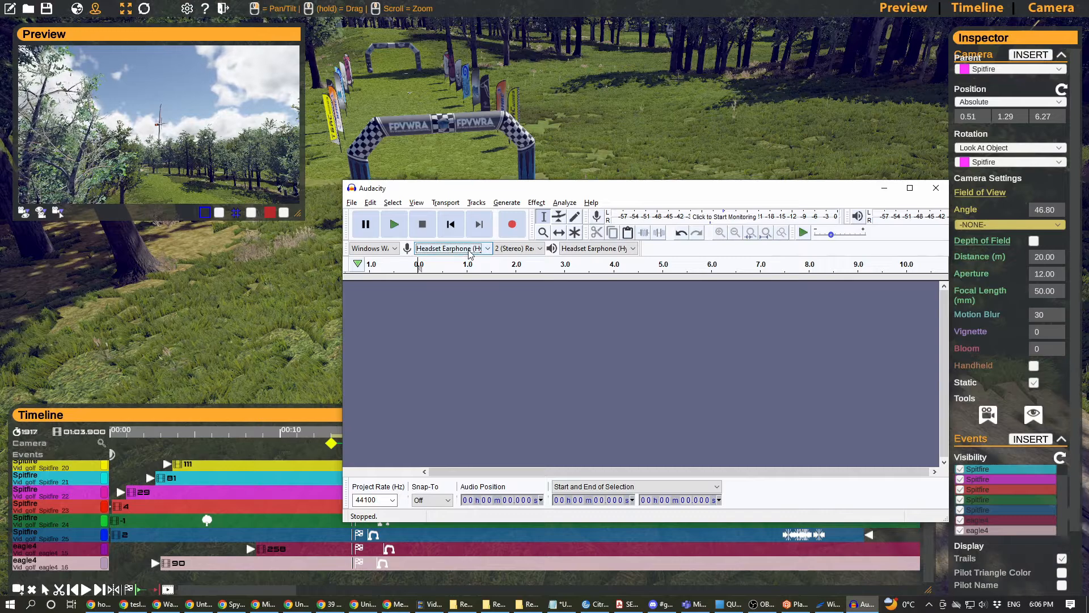
pyautogui.moveTo(493, 188); pyautogui.dragTo(554, 89)
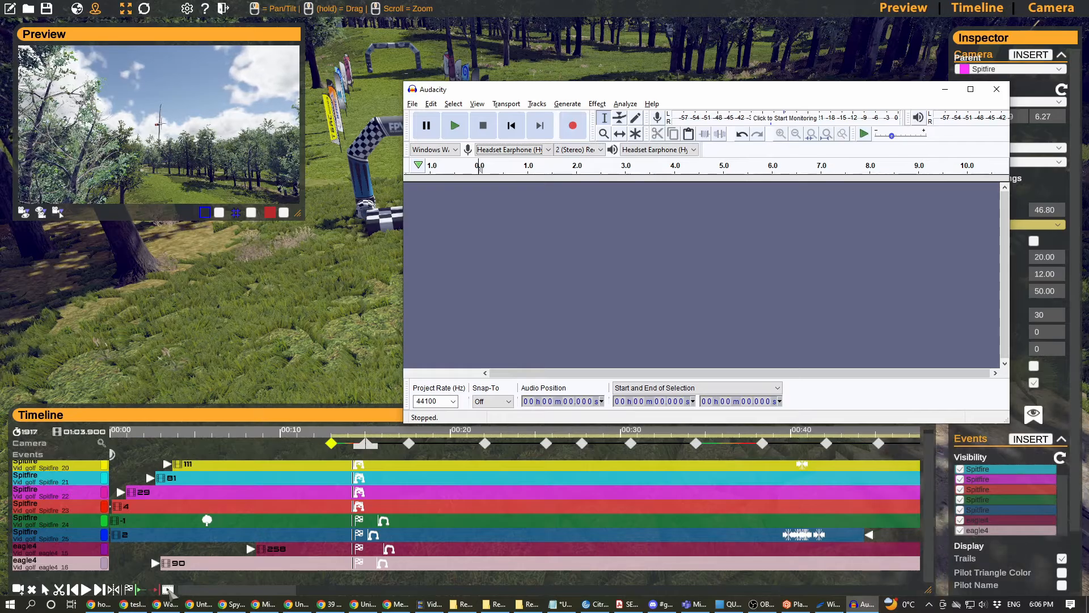
# - Play the selected frame range from the render settings at Low quality while recording its sound in Audacity
pyautogui.click(168, 589)
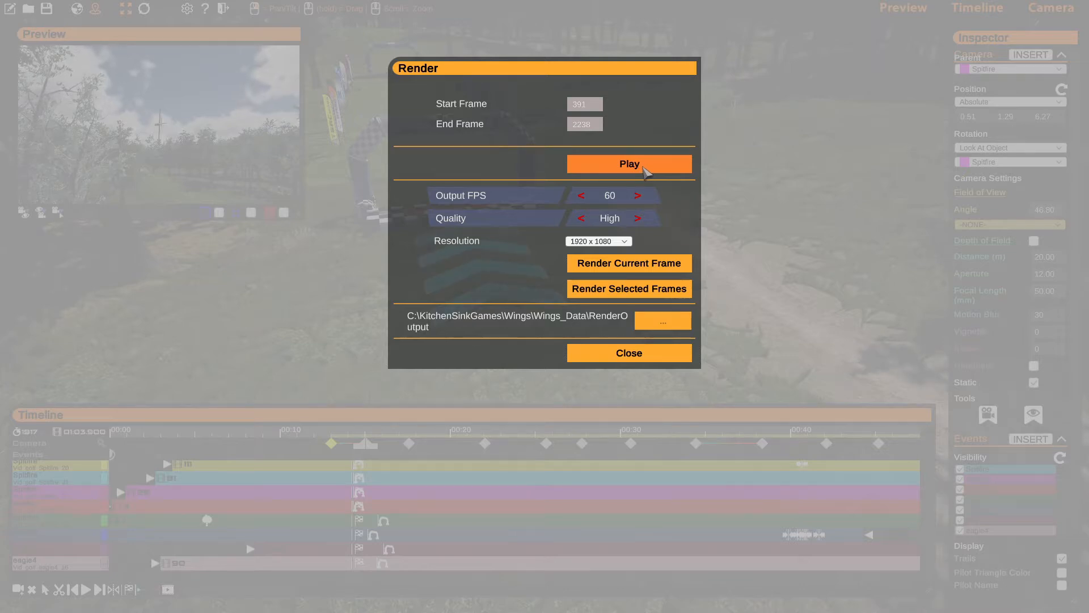
pyautogui.hotkey('alt', 'Tab')
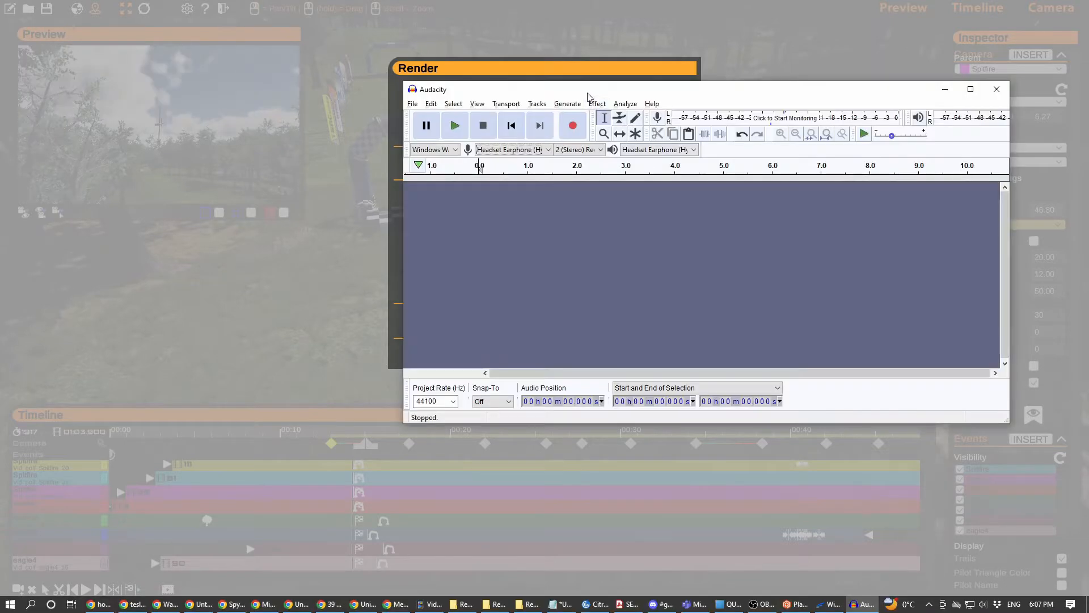
pyautogui.moveTo(591, 97); pyautogui.dragTo(637, 112)
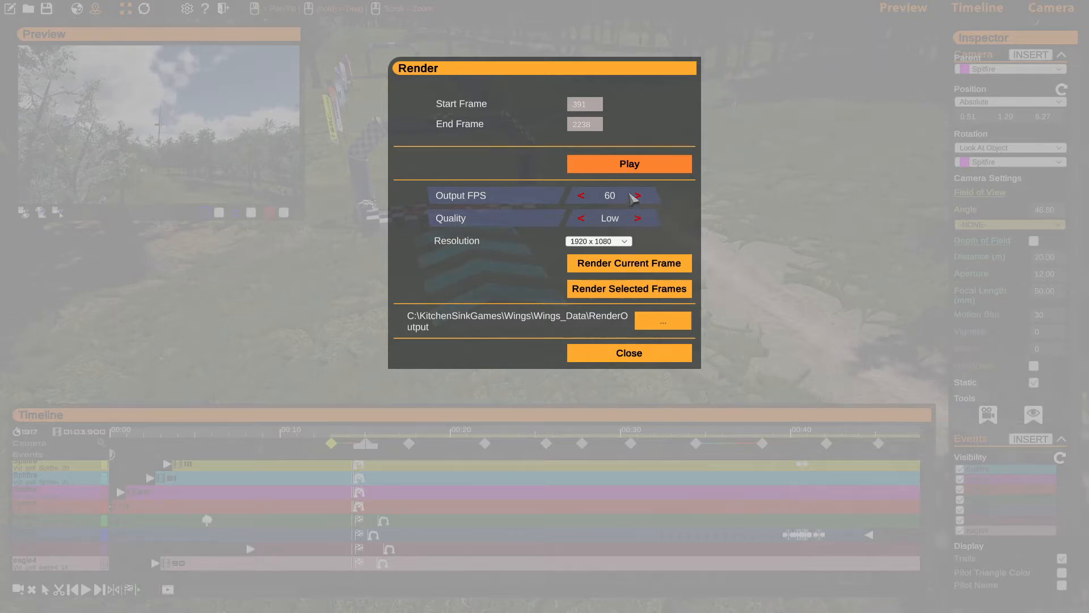
pyautogui.click(630, 164)
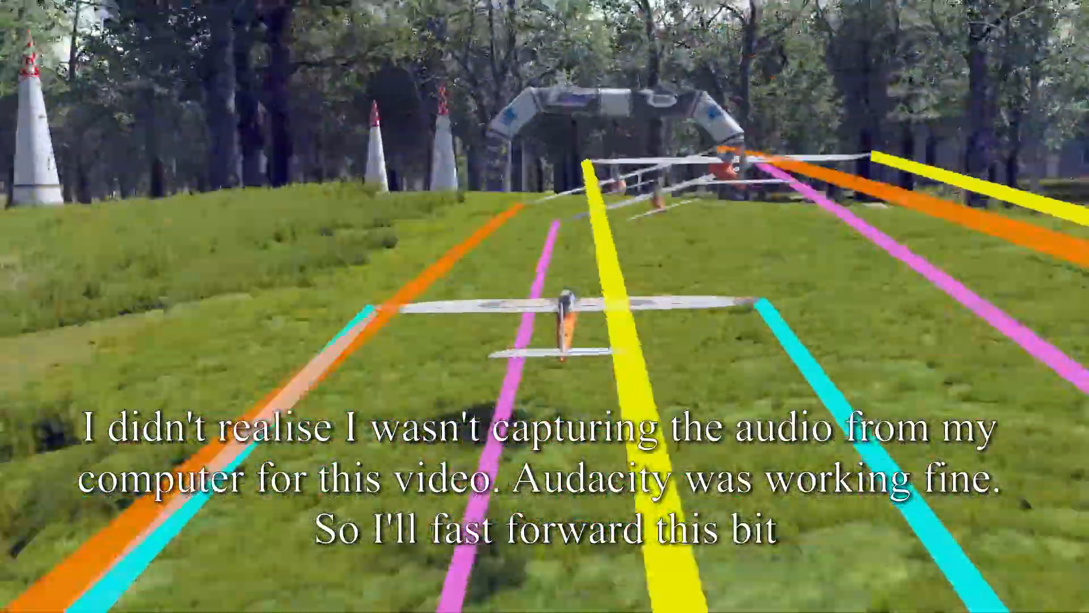
# - Return to Audacity and stop the audio recording of the replay playback
pyautogui.hotkey('alt', 'Tab')
pyautogui.moveTo(790, 221); pyautogui.dragTo(745, 222)
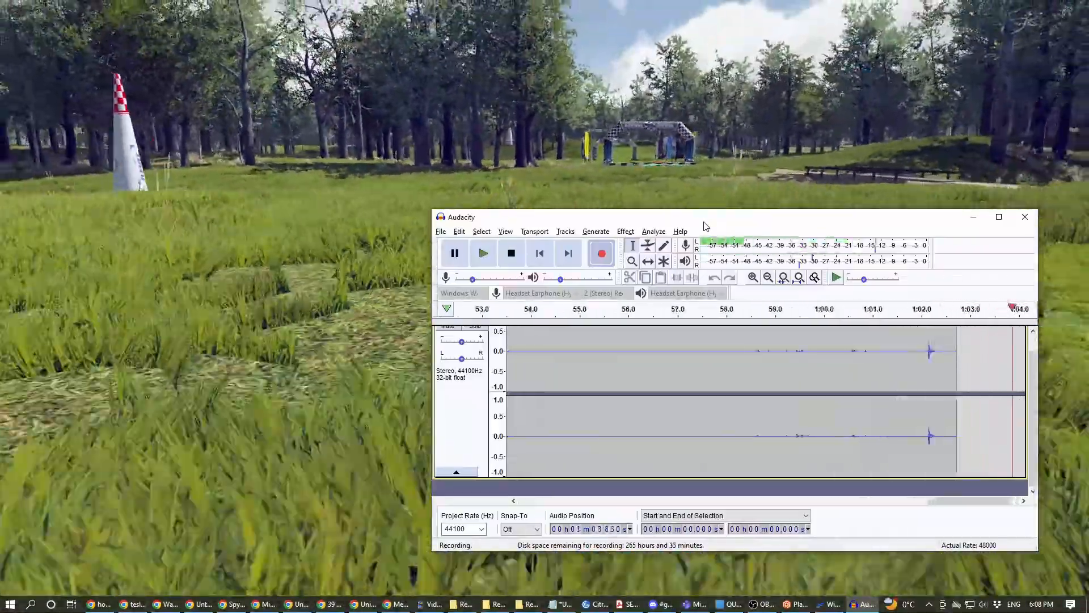
pyautogui.moveTo(706, 225); pyautogui.dragTo(642, 269)
pyautogui.click(456, 304)
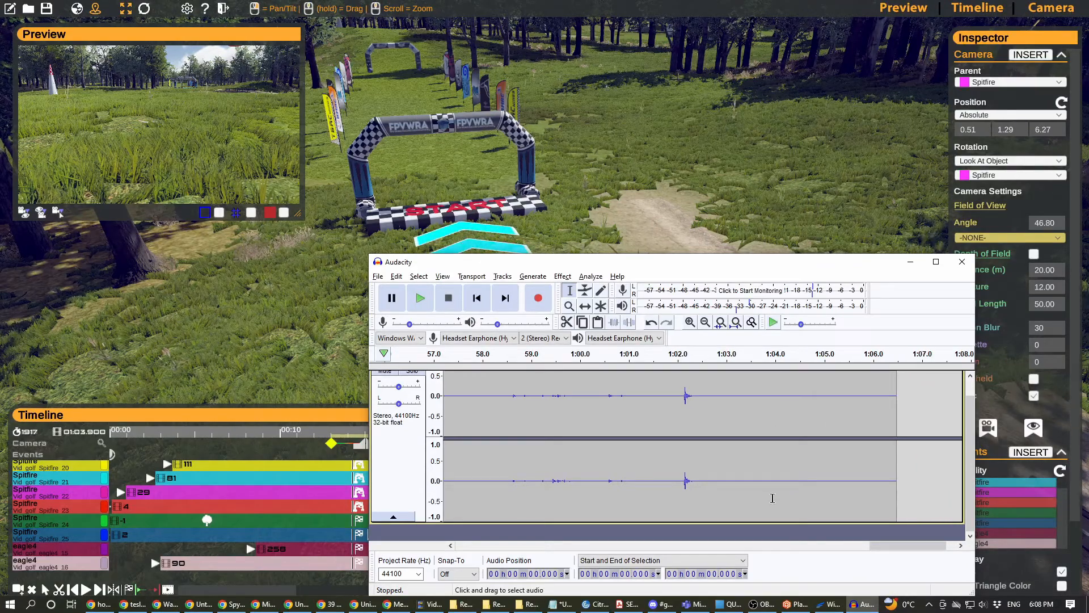
pyautogui.moveTo(1088, 114); pyautogui.dragTo(1088, 81)
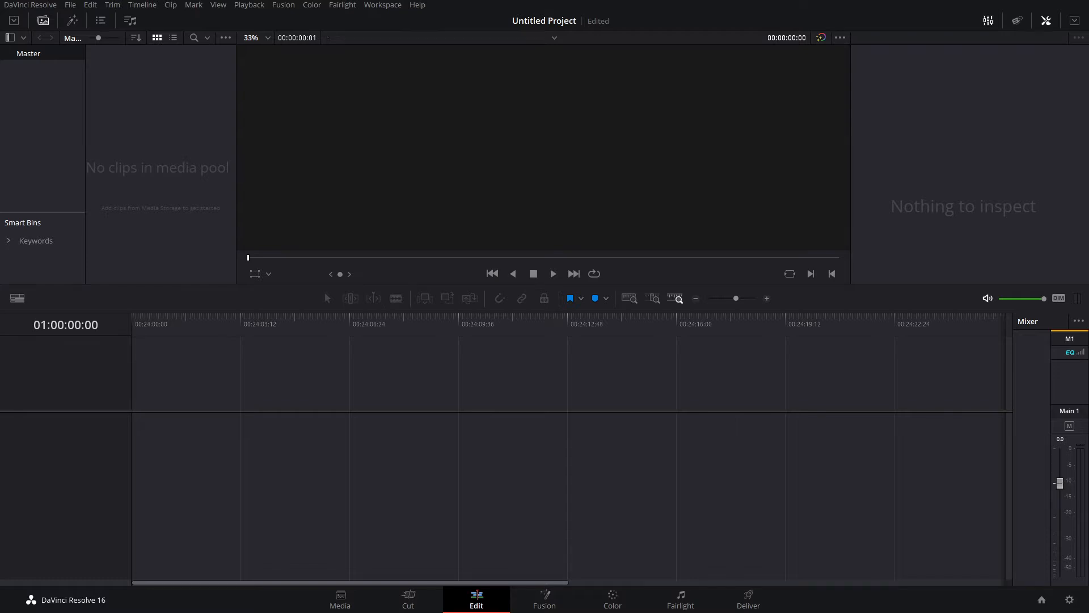
# - Import all rendered PNG frames from RenderOutput into the DaVinci Resolve media pool and place the image sequence at the start of the timeline
pyautogui.moveTo(1088, 135); pyautogui.dragTo(796, 131)
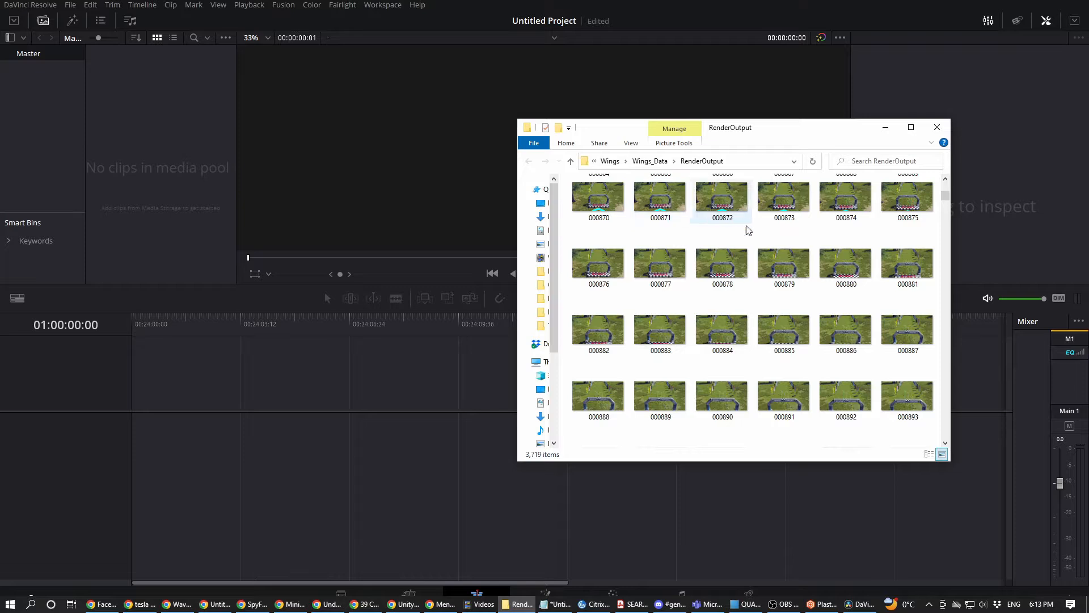
pyautogui.click(875, 218)
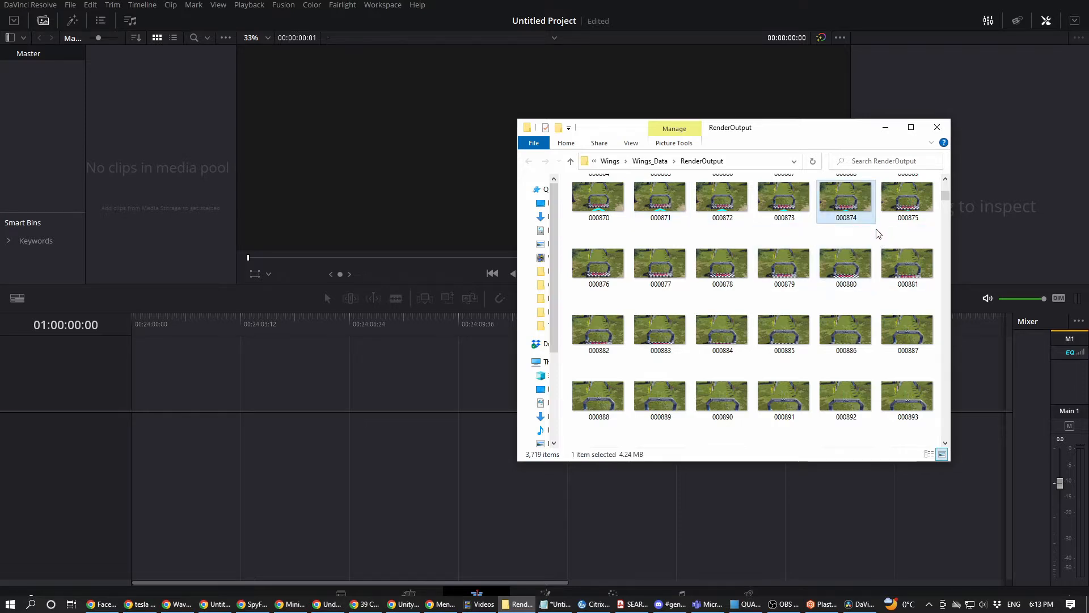
pyautogui.hotkey('ctrl', 'a')
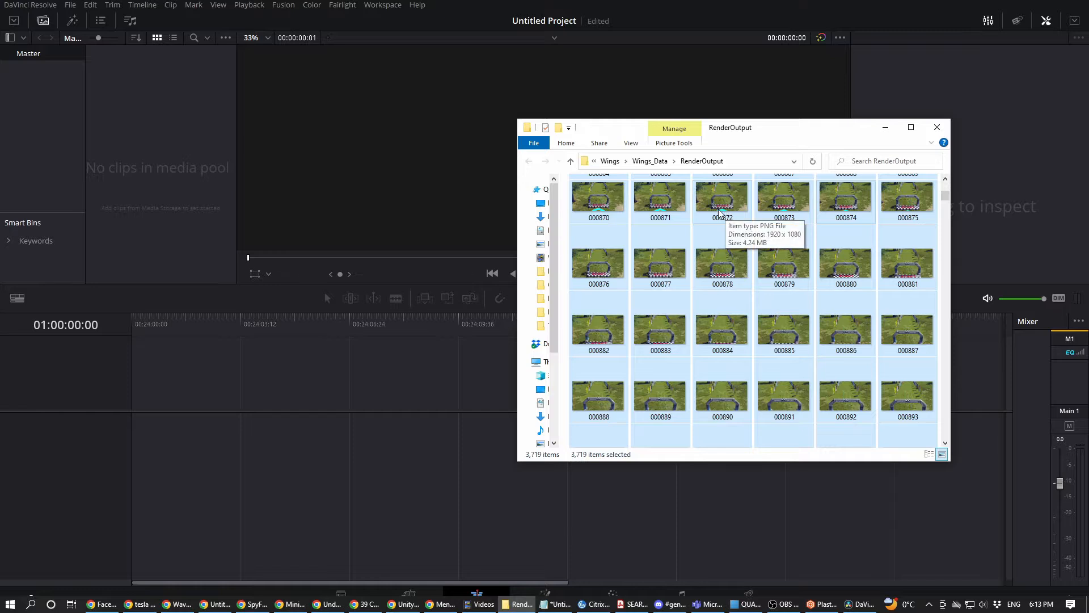
pyautogui.moveTo(716, 208); pyautogui.dragTo(180, 147)
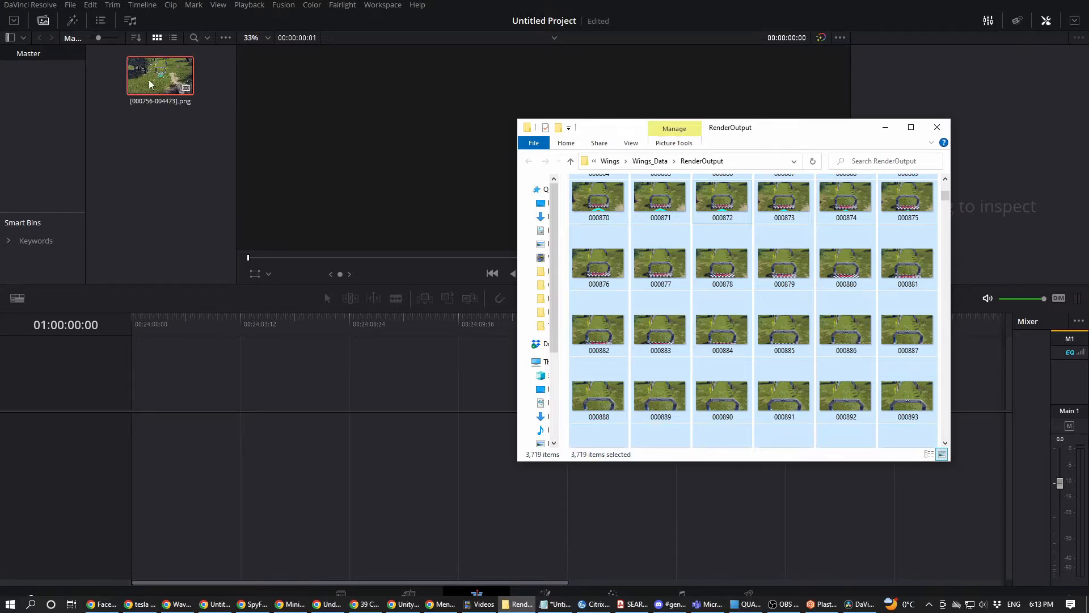
pyautogui.click(892, 129)
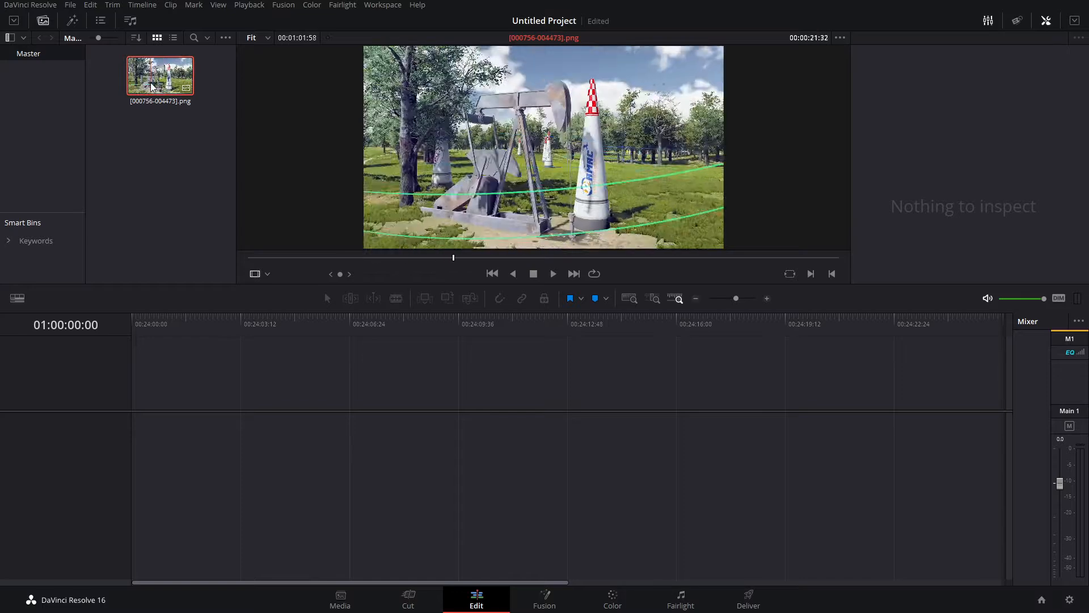
pyautogui.moveTo(154, 83); pyautogui.dragTo(145, 420)
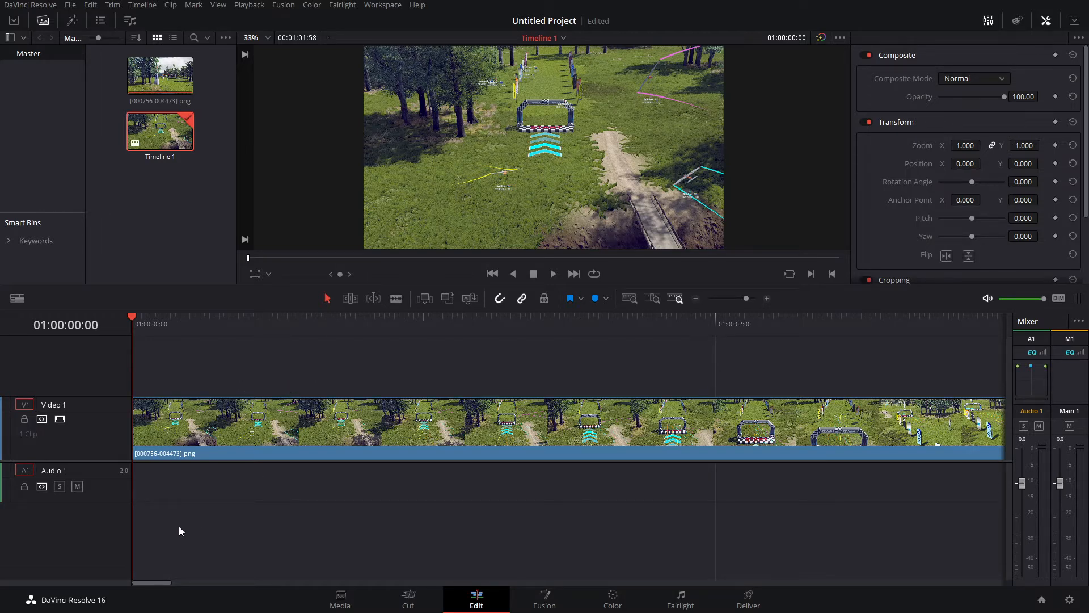
# - Preview the Fairway_fun_Audio.mp3 clip, place it on Audio 1 at the start of the timeline and enlarge the audio track's height
pyautogui.moveTo(146, 319); pyautogui.dragTo(123, 320)
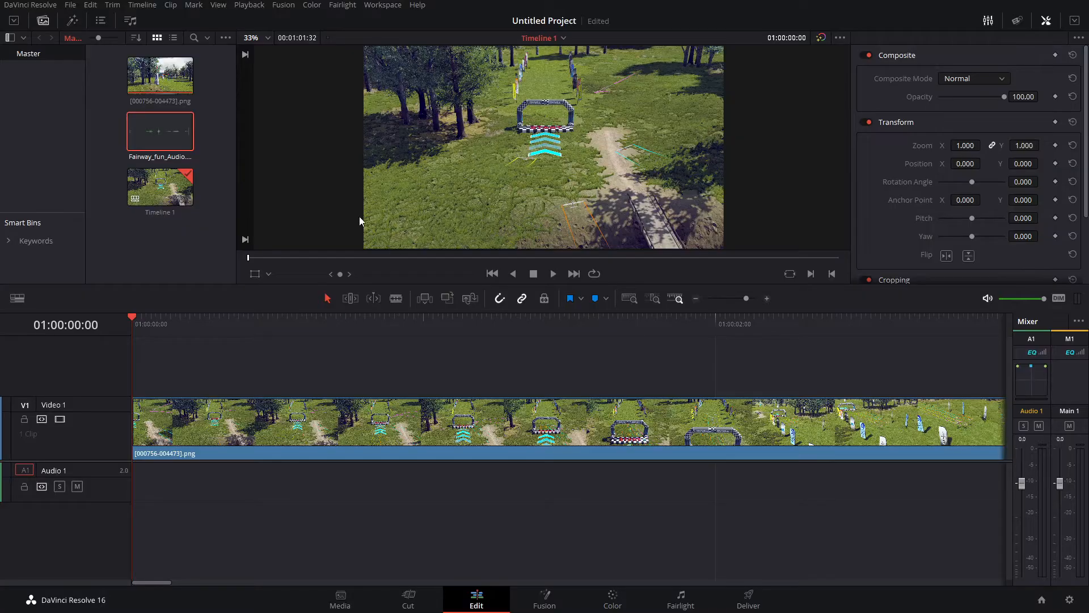
pyautogui.doubleClick(158, 133)
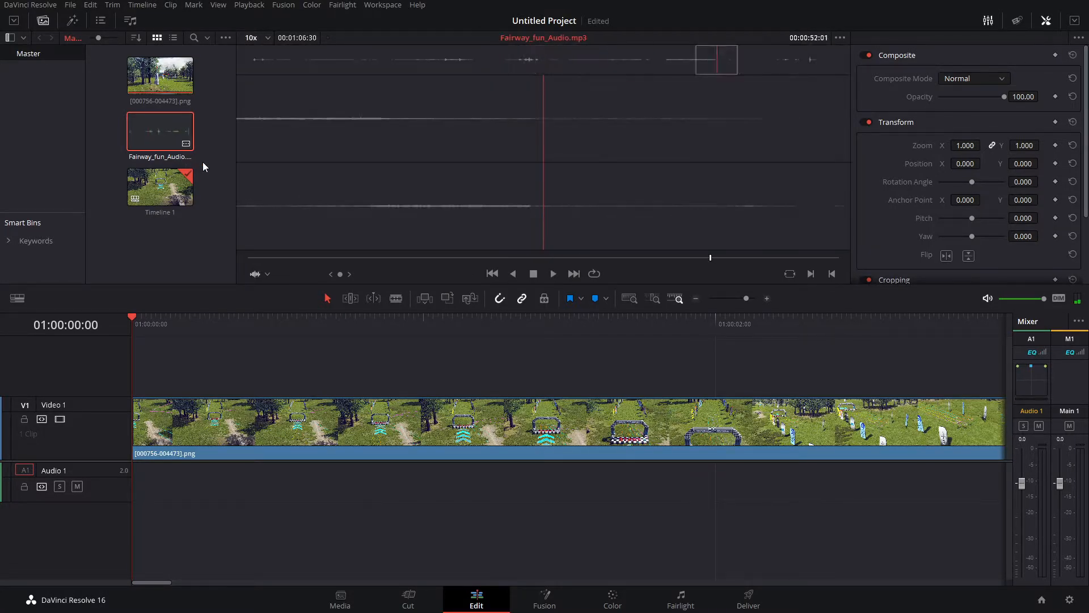
pyautogui.moveTo(161, 130); pyautogui.dragTo(151, 481)
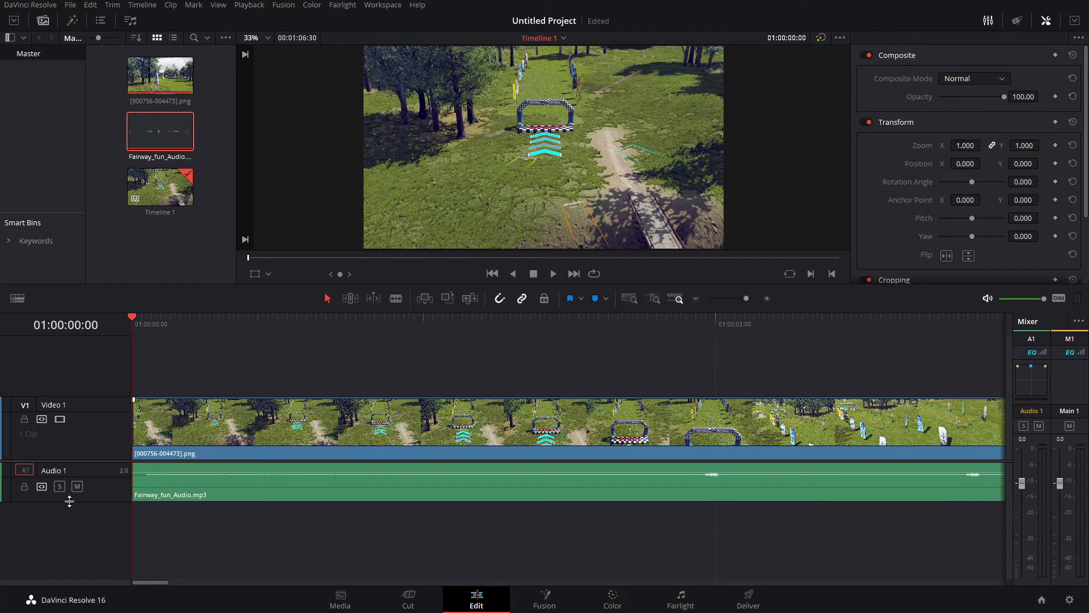
pyautogui.moveTo(68, 502); pyautogui.dragTo(71, 571)
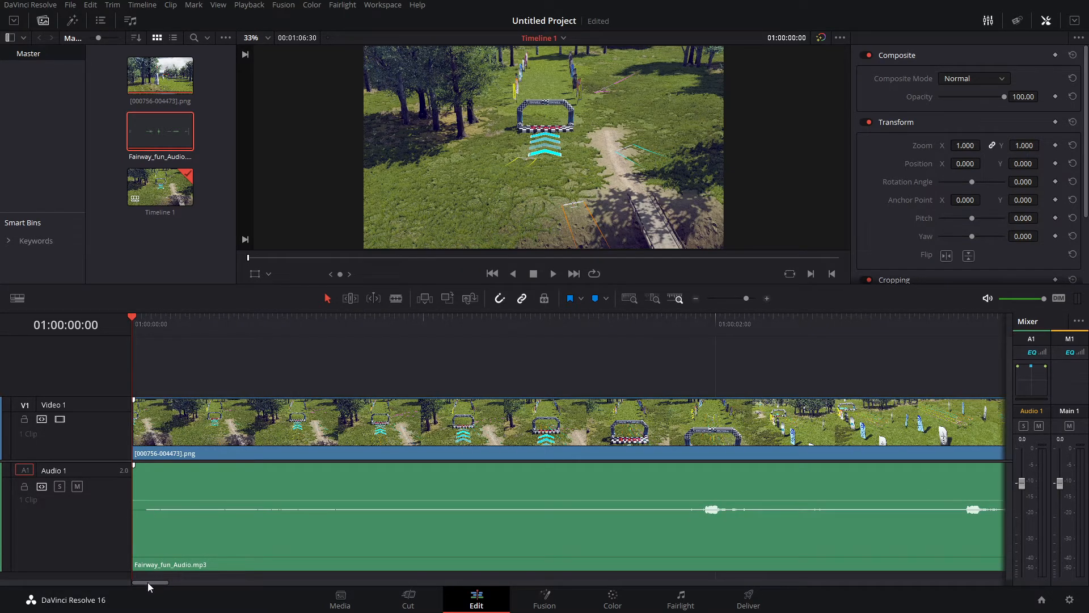
# - Compare the audio waveform with the video frames between about 44 and 52 seconds to check their alignment
pyautogui.moveTo(147, 582); pyautogui.dragTo(787, 562)
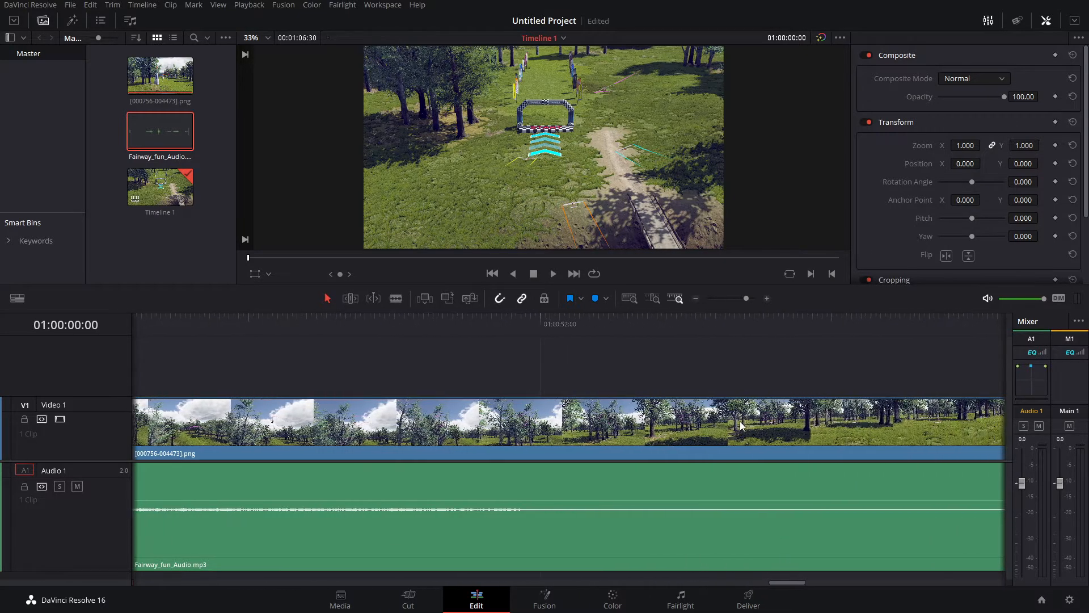
pyautogui.moveTo(784, 320); pyautogui.dragTo(372, 357)
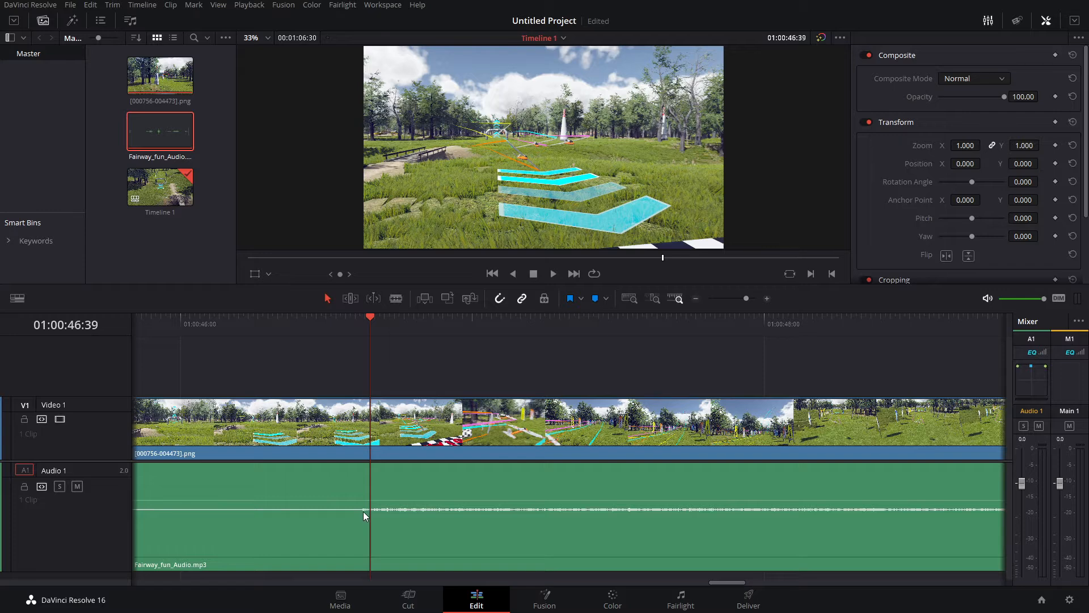
pyautogui.moveTo(730, 582); pyautogui.dragTo(723, 583)
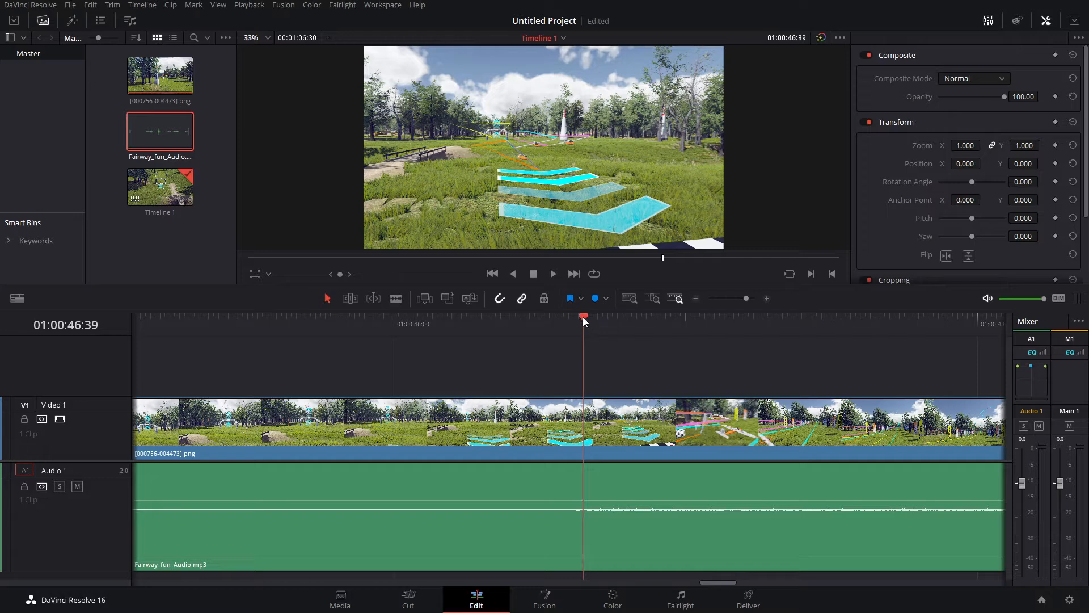
pyautogui.moveTo(583, 316); pyautogui.dragTo(193, 337)
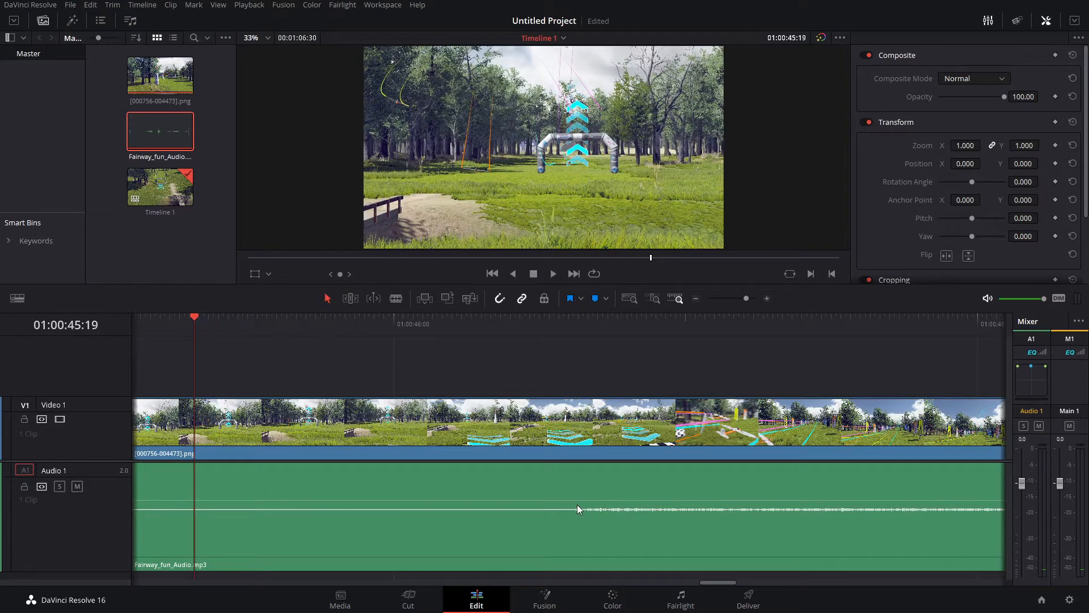
pyautogui.moveTo(714, 576); pyautogui.dragTo(708, 584)
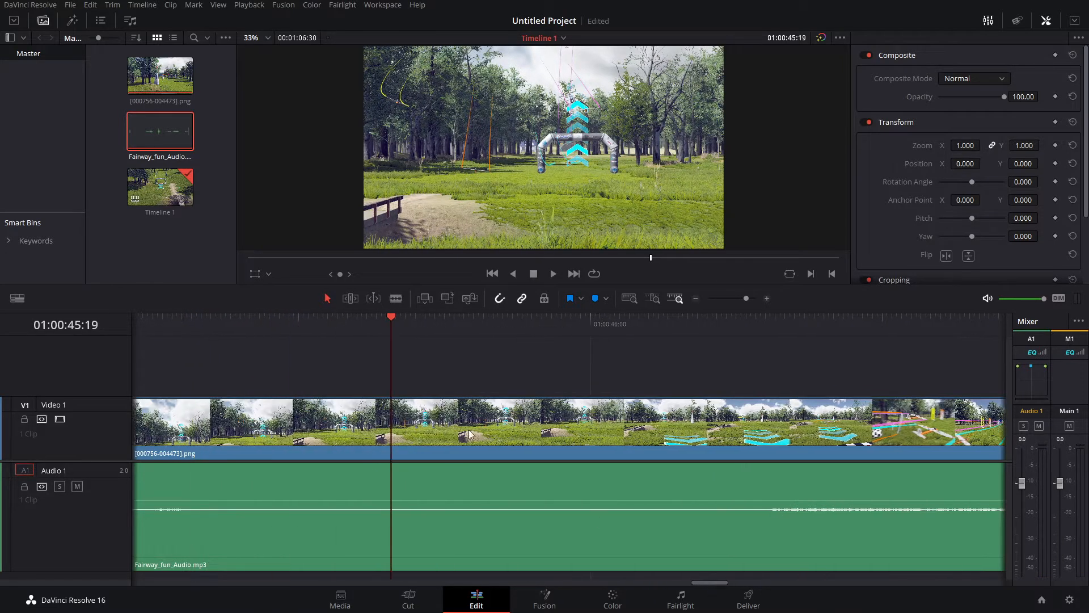
pyautogui.moveTo(390, 317); pyautogui.dragTo(241, 349)
# - Split the audio clip shortly before its first sound burst and delete the section ahead of the cut
pyautogui.click(721, 482)
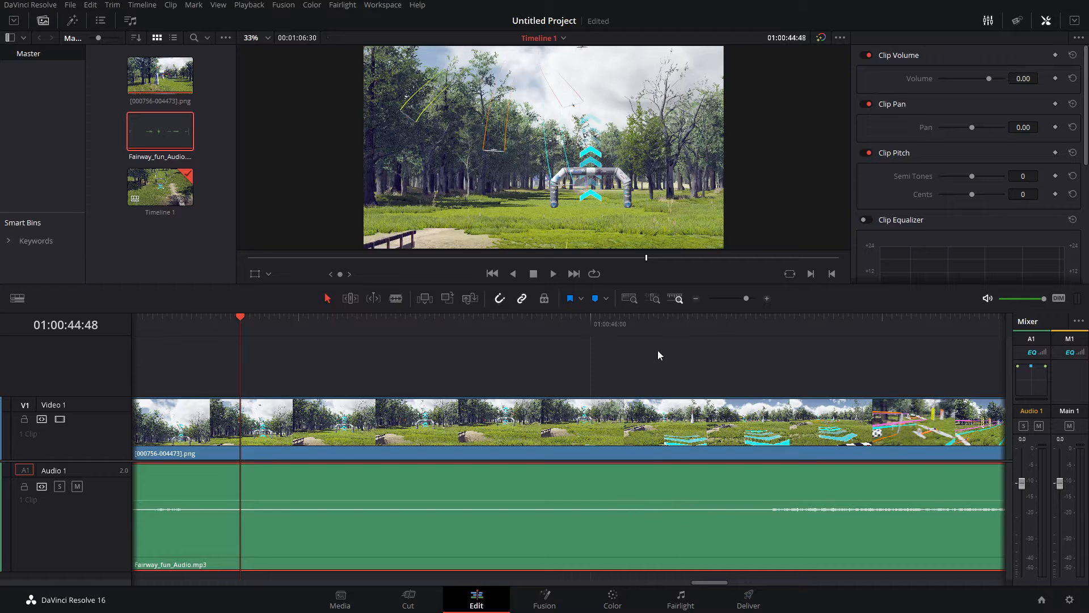
pyautogui.click(696, 298)
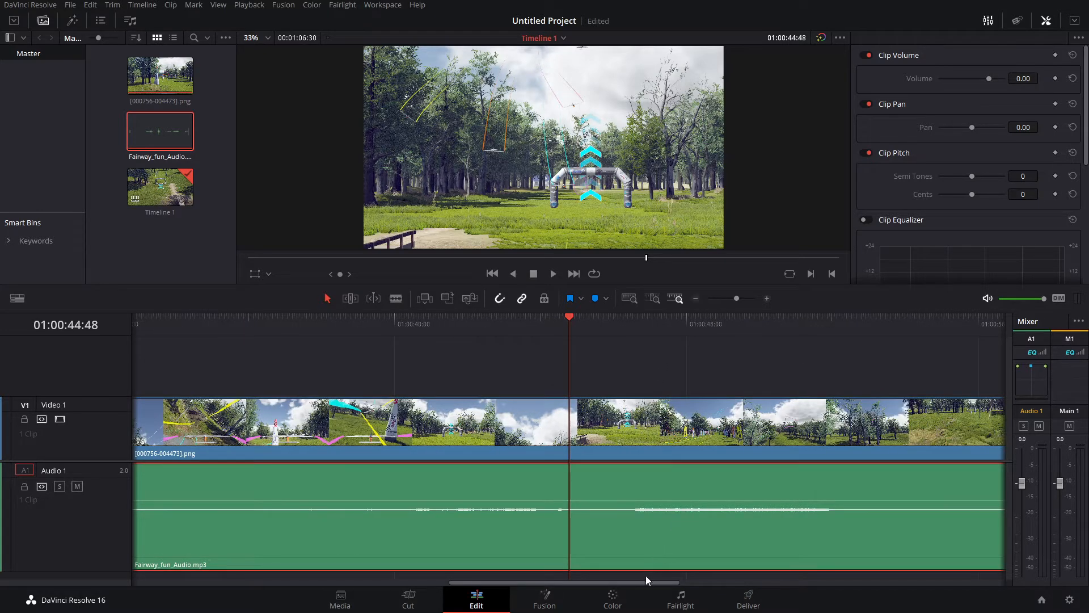
pyautogui.moveTo(645, 579); pyautogui.dragTo(144, 586)
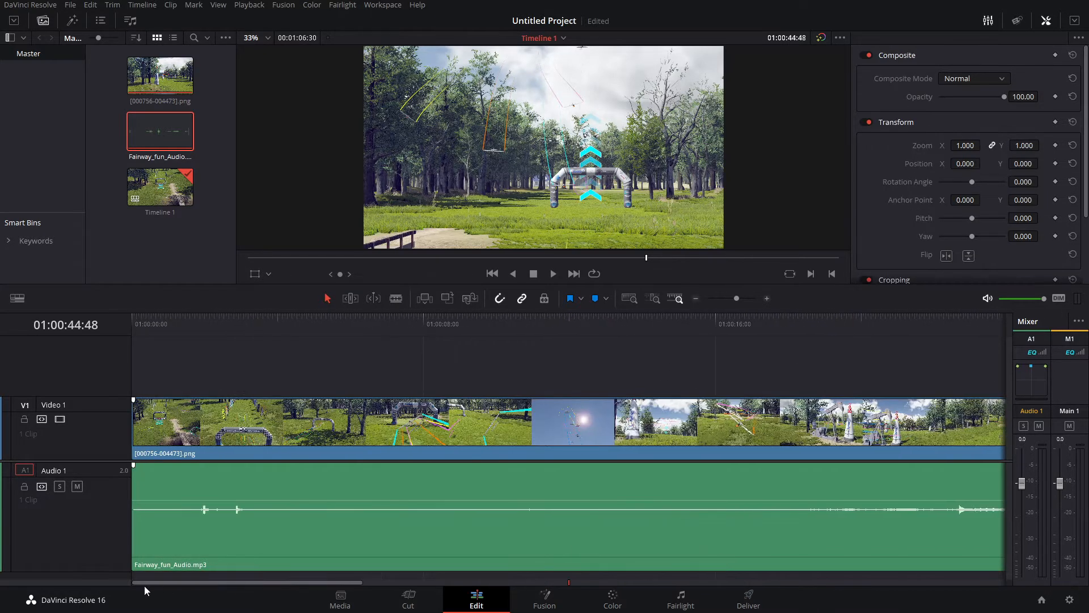
pyautogui.click(176, 323)
pyautogui.click(396, 298)
pyautogui.click(175, 493)
pyautogui.click(327, 298)
pyautogui.click(154, 493)
pyautogui.press('Delete')
pyautogui.moveTo(175, 319); pyautogui.dragTo(132, 318)
pyautogui.click(329, 490)
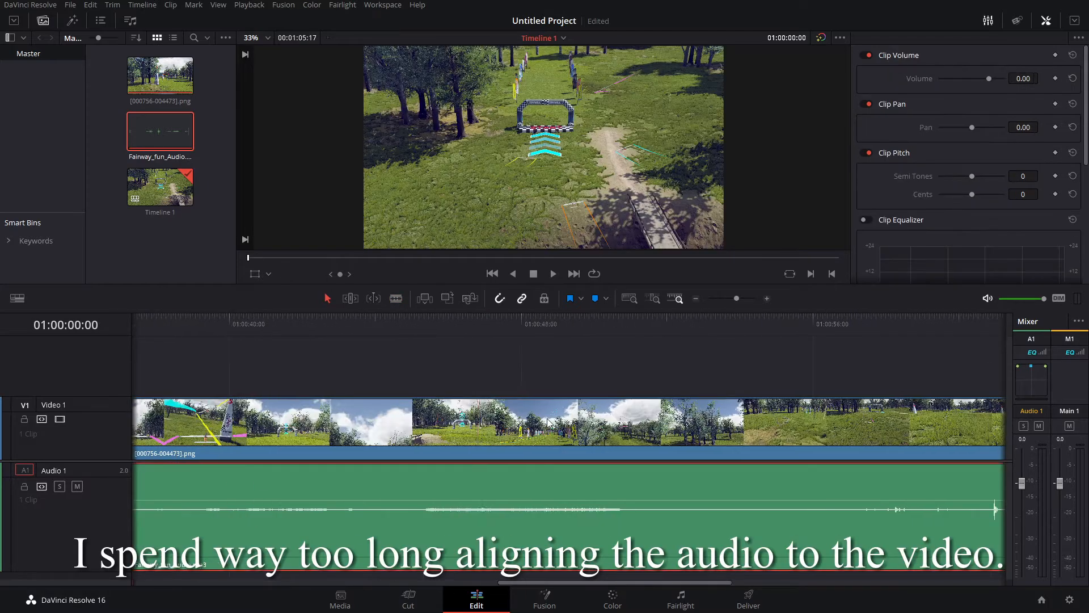
# - Compare audio and video frame by frame, split the audio clip further in and delete the part before the cut
pyautogui.moveTo(351, 323); pyautogui.dragTo(321, 335)
pyautogui.press('Right')
pyautogui.press('Right')
pyautogui.press('Right')
pyautogui.press('Right')
pyautogui.press('Right')
pyautogui.press('Right')
pyautogui.press('Right')
pyautogui.press('Right')
pyautogui.press('Right')
pyautogui.press('Right')
pyautogui.press('Right')
pyautogui.press('Right')
pyautogui.moveTo(540, 582); pyautogui.dragTo(174, 573)
pyautogui.moveTo(176, 322); pyautogui.dragTo(216, 323)
pyautogui.click(395, 298)
pyautogui.click(217, 494)
pyautogui.click(327, 298)
pyautogui.press('Delete')
# - Find the matching video frame around 42 seconds and shift the audio clip earlier to line up with it
pyautogui.moveTo(340, 582); pyautogui.dragTo(632, 583)
pyautogui.moveTo(792, 322); pyautogui.dragTo(596, 331)
pyautogui.press('Right')
pyautogui.press('Right')
pyautogui.press('Right')
pyautogui.press('Right')
pyautogui.press('Right')
pyautogui.press('Right')
pyautogui.press('Right')
pyautogui.moveTo(711, 497); pyautogui.dragTo(626, 499)
# - Split the audio near the timeline's beginning, delete the short piece before the cut and move the remaining clip to the timeline start
pyautogui.moveTo(620, 585); pyautogui.dragTo(320, 579)
pyautogui.click(395, 299)
pyautogui.click(146, 508)
pyautogui.click(327, 299)
pyautogui.click(139, 494)
pyautogui.press('Delete')
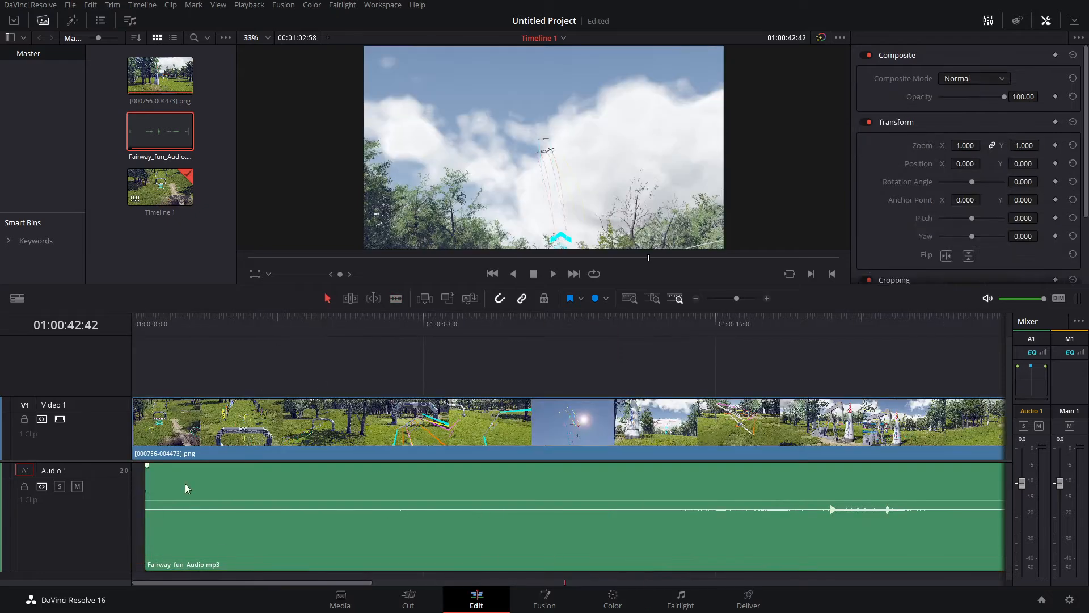
pyautogui.moveTo(187, 489); pyautogui.dragTo(174, 489)
# - Step through the frames around 42 seconds to check the audio's sync with the video
pyautogui.moveTo(346, 582); pyautogui.dragTo(659, 591)
pyautogui.press('Left')
pyautogui.press('Right')
pyautogui.press('Right')
pyautogui.press('Left')
pyautogui.press('Left')
pyautogui.moveTo(488, 582); pyautogui.dragTo(175, 574)
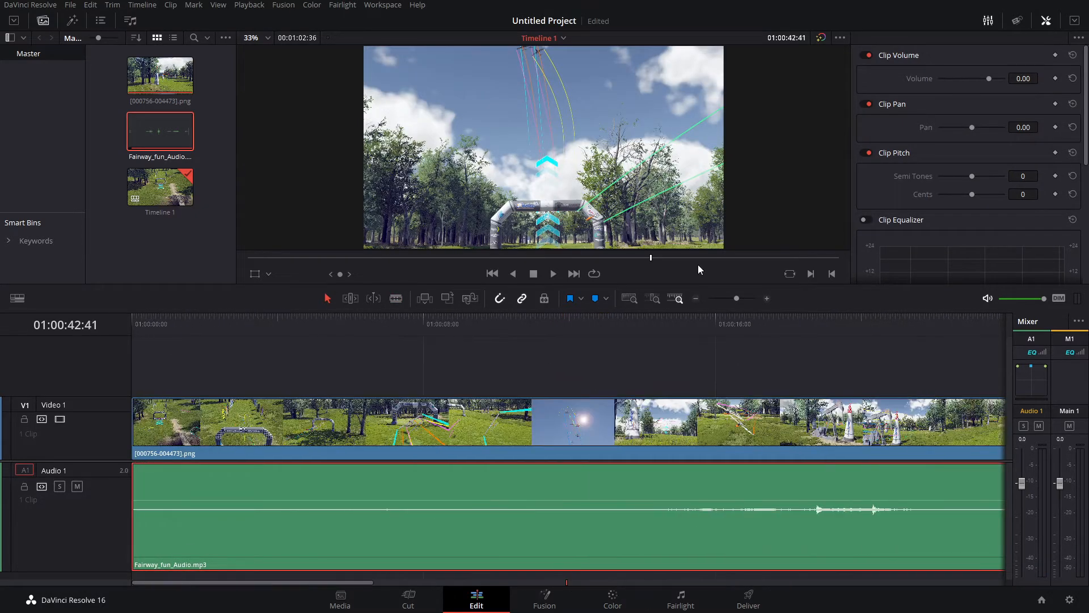
# - Cut the first frame off the audio clip and move the rest back to the start of the timeline
pyautogui.moveTo(736, 298); pyautogui.dragTo(741, 301)
pyautogui.moveTo(562, 582); pyautogui.dragTo(181, 579)
pyautogui.moveTo(203, 327); pyautogui.dragTo(134, 325)
pyautogui.moveTo(741, 299); pyautogui.dragTo(760, 299)
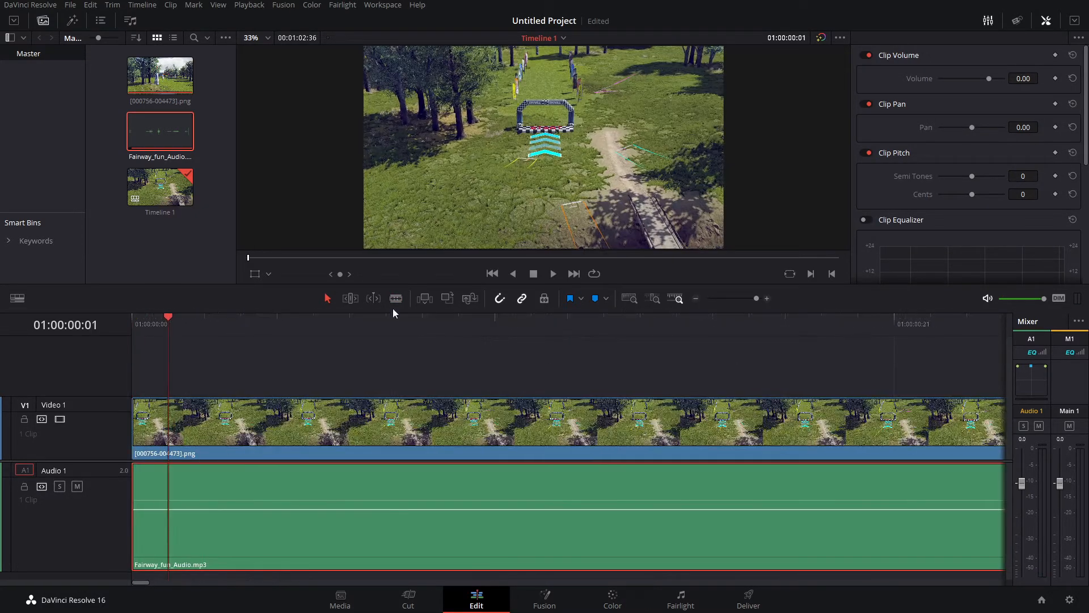
pyautogui.click(396, 298)
pyautogui.click(168, 499)
pyautogui.click(327, 298)
pyautogui.press('Delete')
pyautogui.moveTo(227, 494); pyautogui.dragTo(191, 492)
# - Play the timeline from about 42 seconds to check that the audio matches the video
pyautogui.click(696, 300)
pyautogui.moveTo(374, 582); pyautogui.dragTo(519, 582)
pyautogui.moveTo(517, 326); pyautogui.dragTo(536, 327)
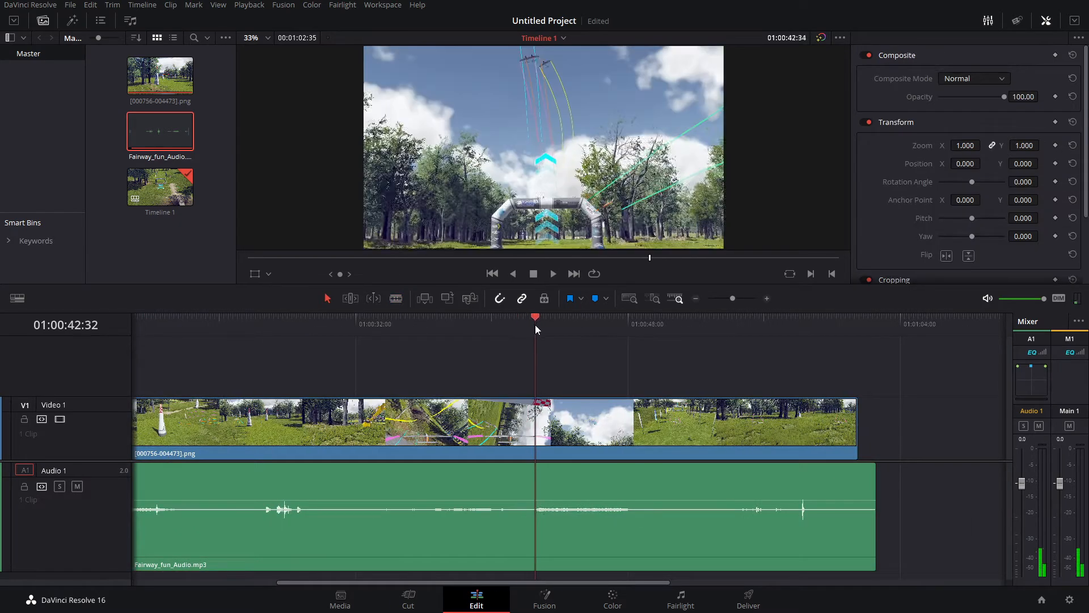
pyautogui.press('space')
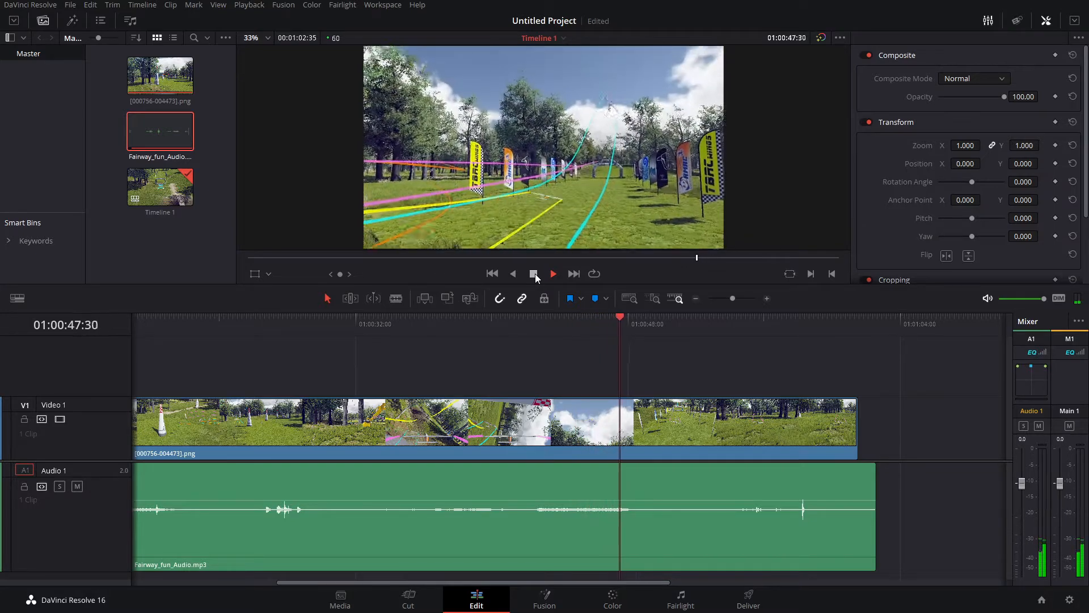
pyautogui.click(534, 274)
pyautogui.moveTo(543, 583); pyautogui.dragTo(154, 569)
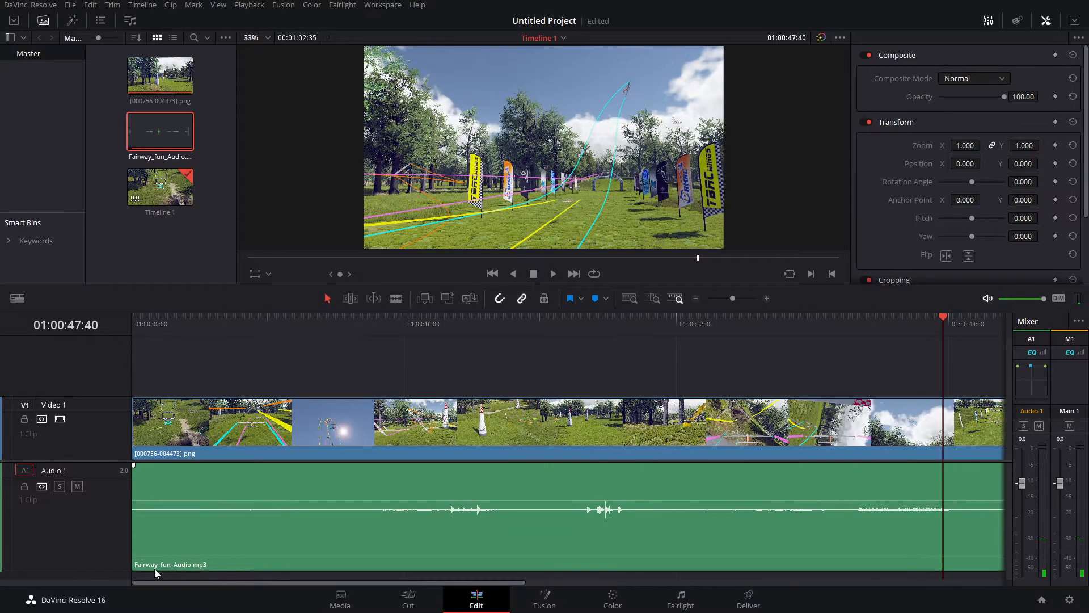
pyautogui.click(206, 321)
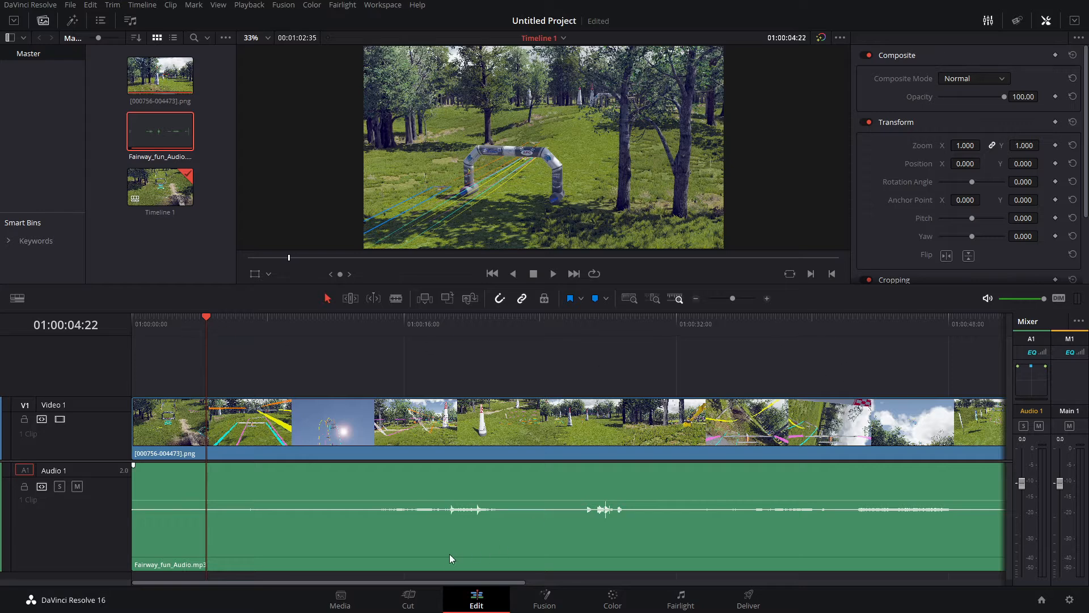
# - Split the audio clip at the end of the video and delete the section that extends beyond it
pyautogui.moveTo(455, 583); pyautogui.dragTo(697, 563)
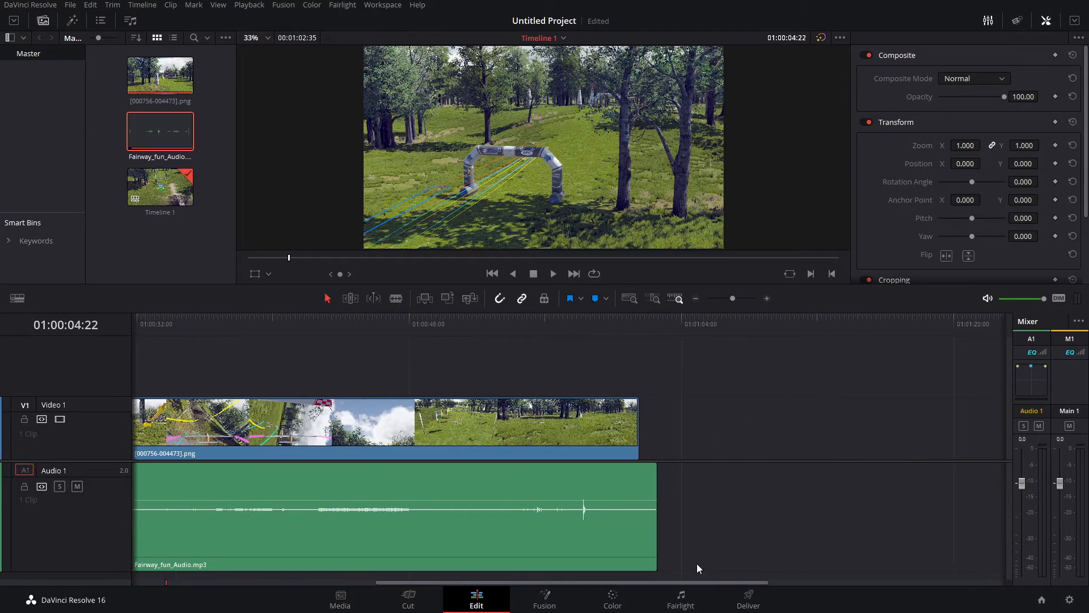
pyautogui.click(638, 322)
pyautogui.click(645, 489)
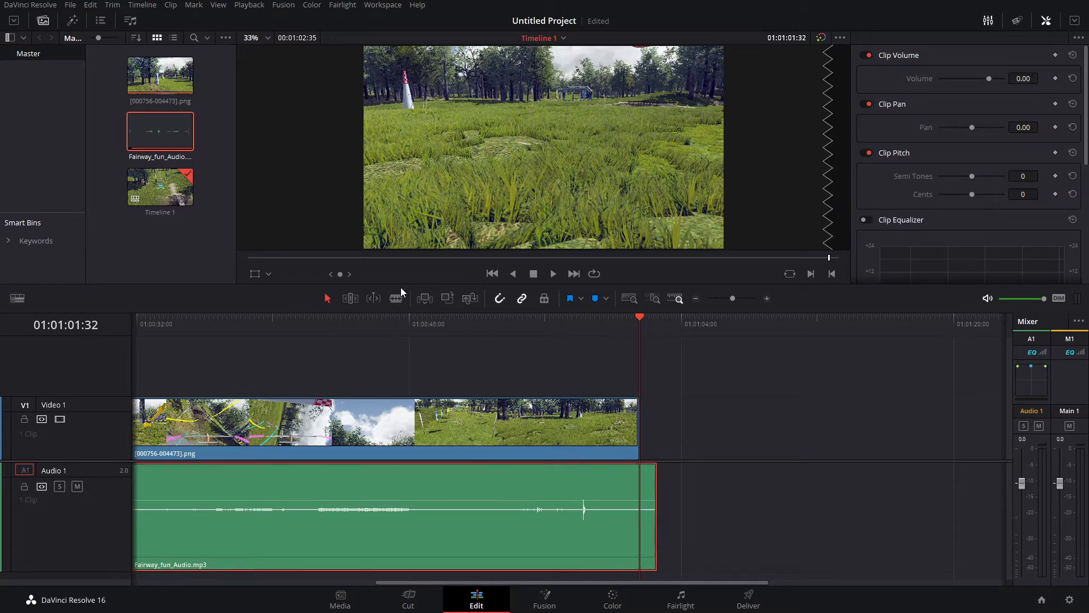
pyautogui.click(396, 298)
pyautogui.click(639, 489)
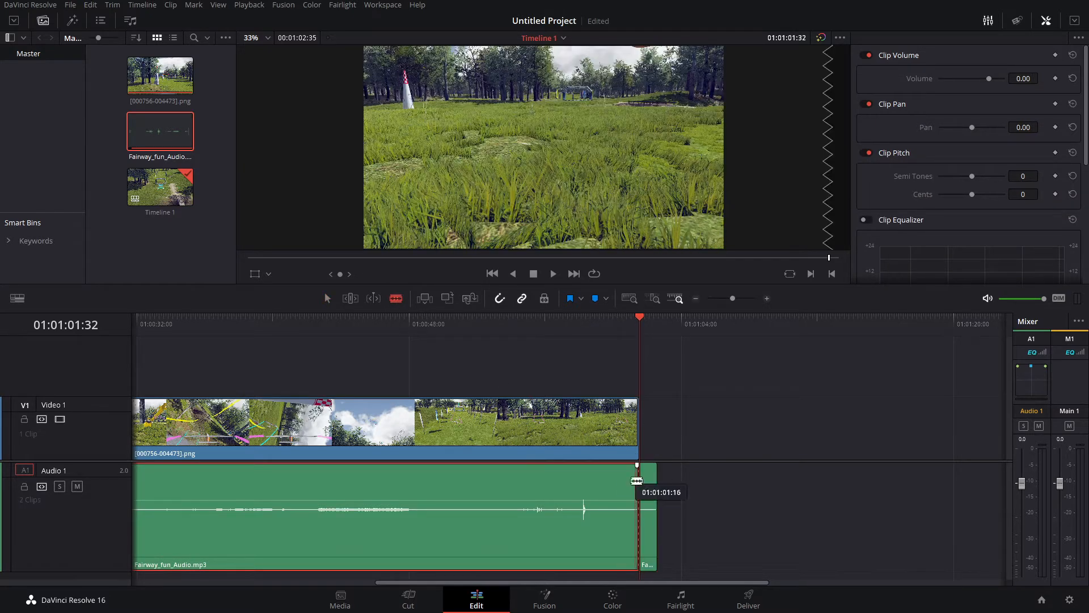
pyautogui.click(648, 483)
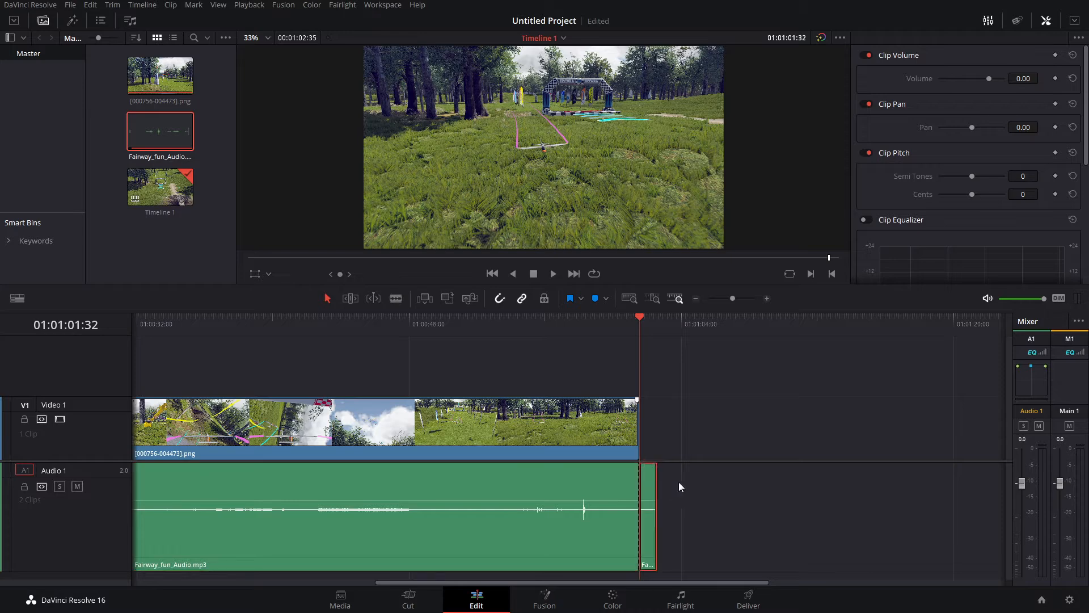
pyautogui.press('Delete')
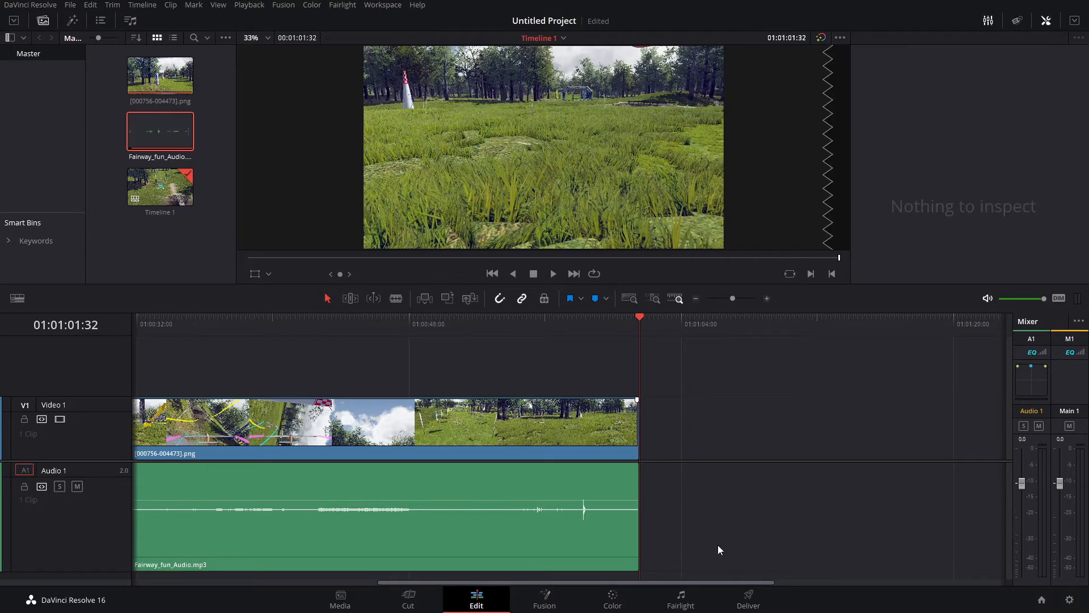
pyautogui.moveTo(728, 580); pyautogui.dragTo(352, 577)
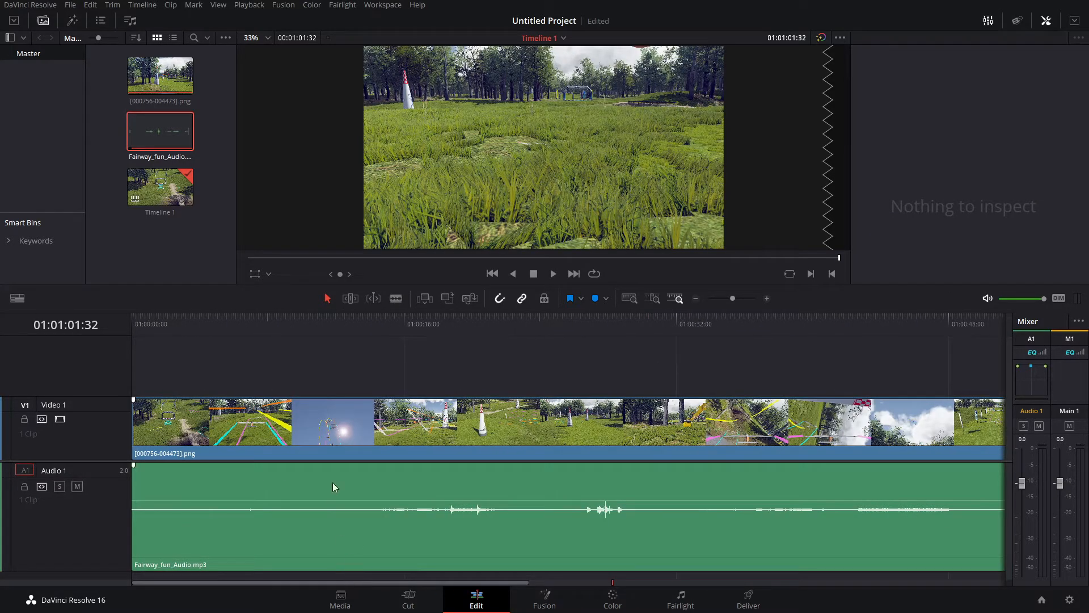
# - Check the timeline resolution and frame rate in the project settings, leaving them as they are
pyautogui.click(143, 5)
pyautogui.moveTo(75, 6)
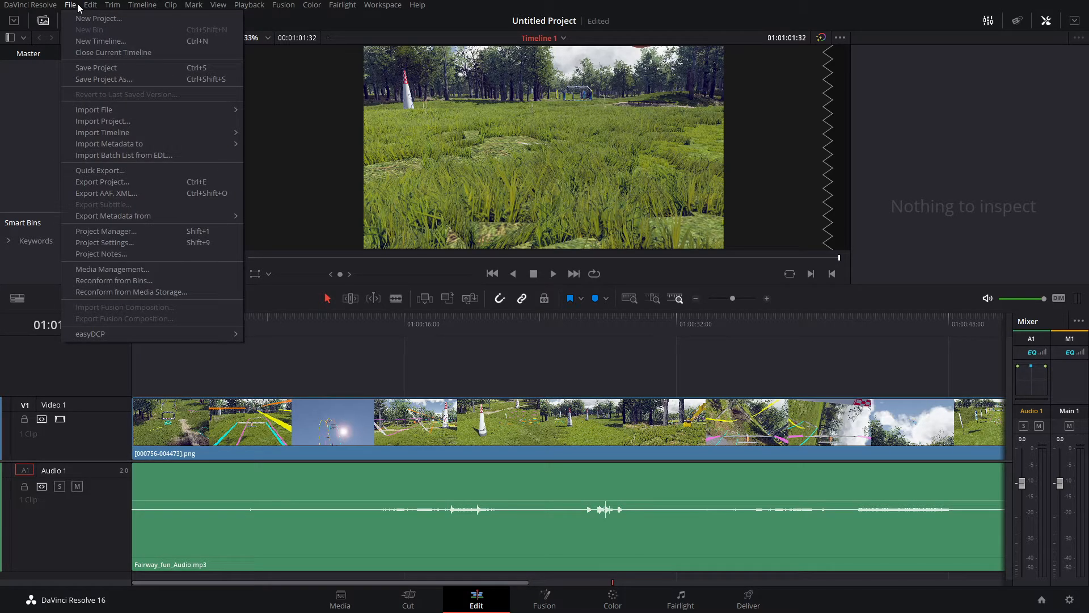
pyautogui.click(119, 243)
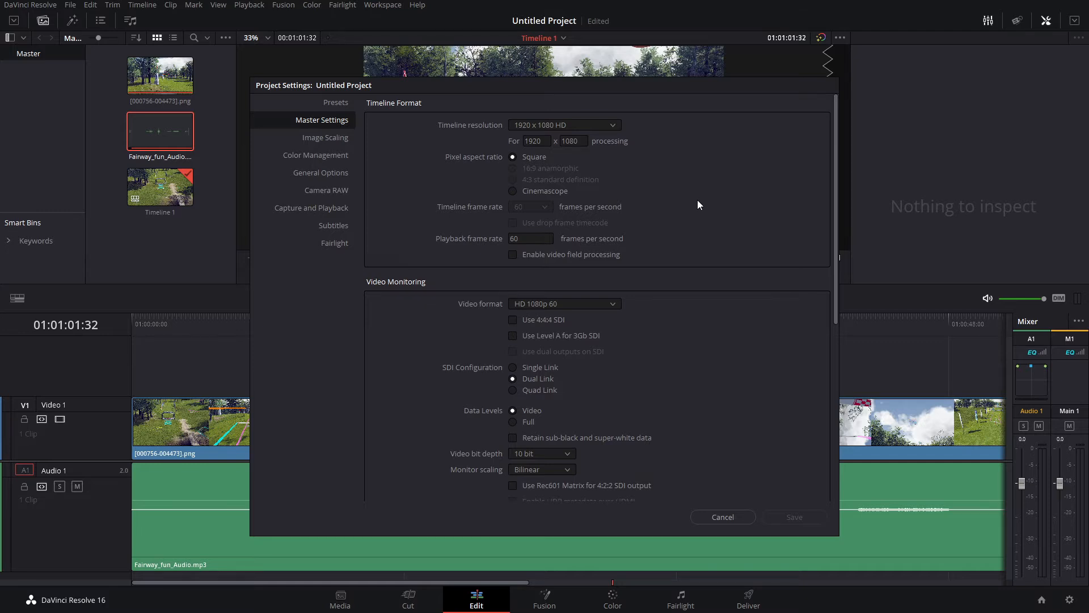
pyautogui.click(723, 517)
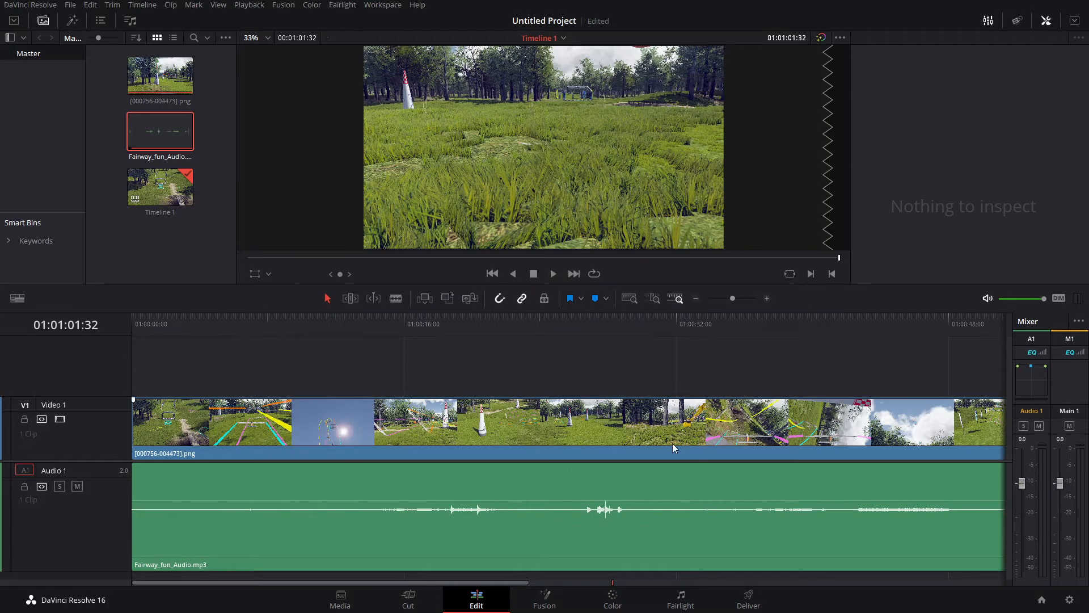
# - Go to the Deliver page and set the export resolution to 3840 x 2160 Ultra HD
pyautogui.click(746, 598)
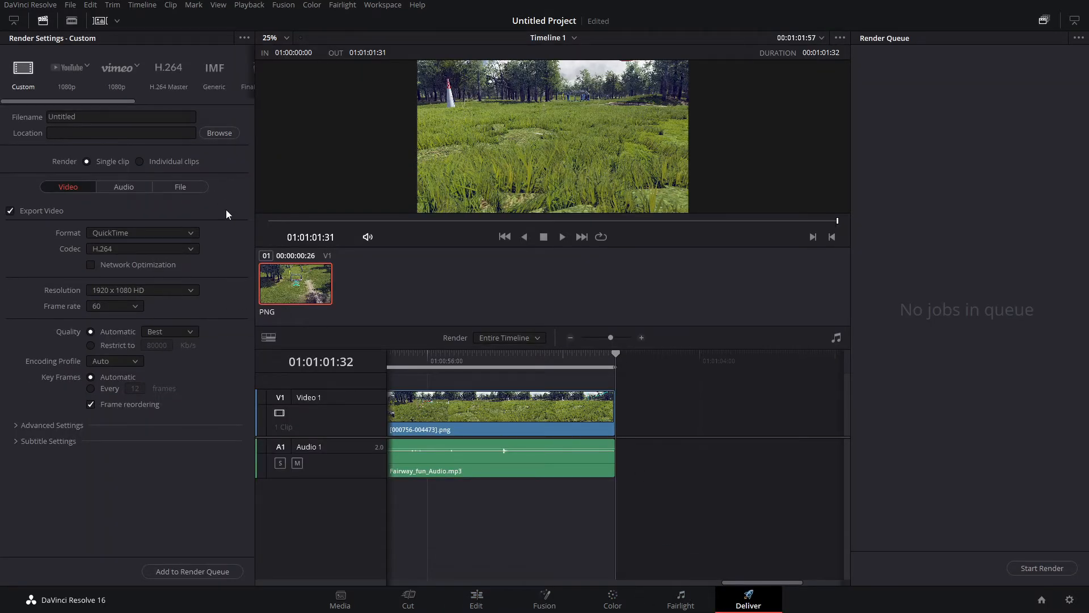
pyautogui.click(190, 291)
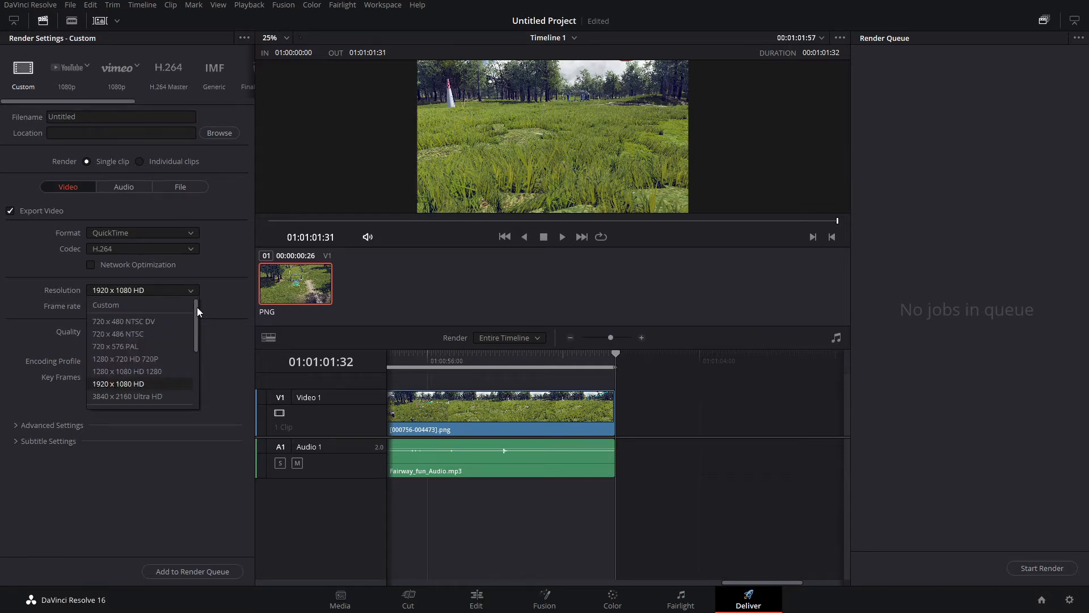
pyautogui.moveTo(197, 309); pyautogui.dragTo(200, 337)
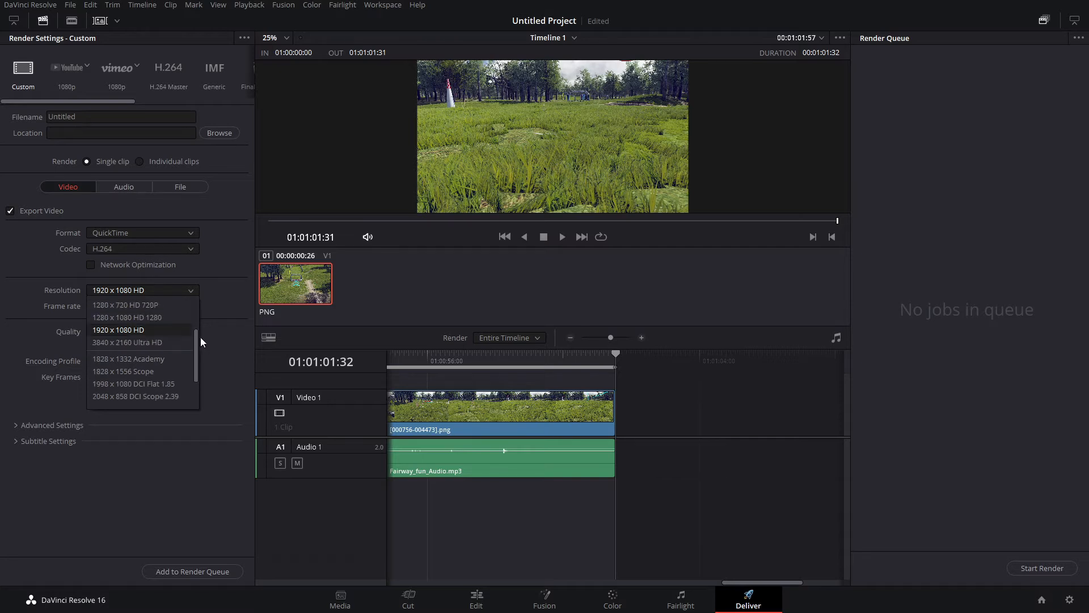
pyautogui.click(131, 343)
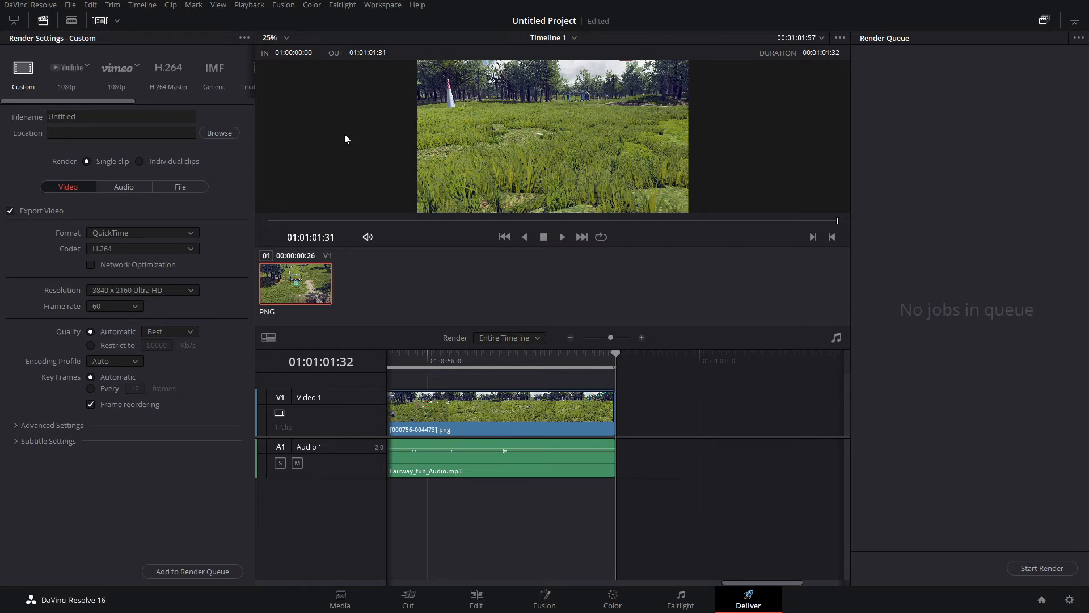
# - Name the export file Fairway_Fun_Stratosurfer_Race
pyautogui.click(145, 117)
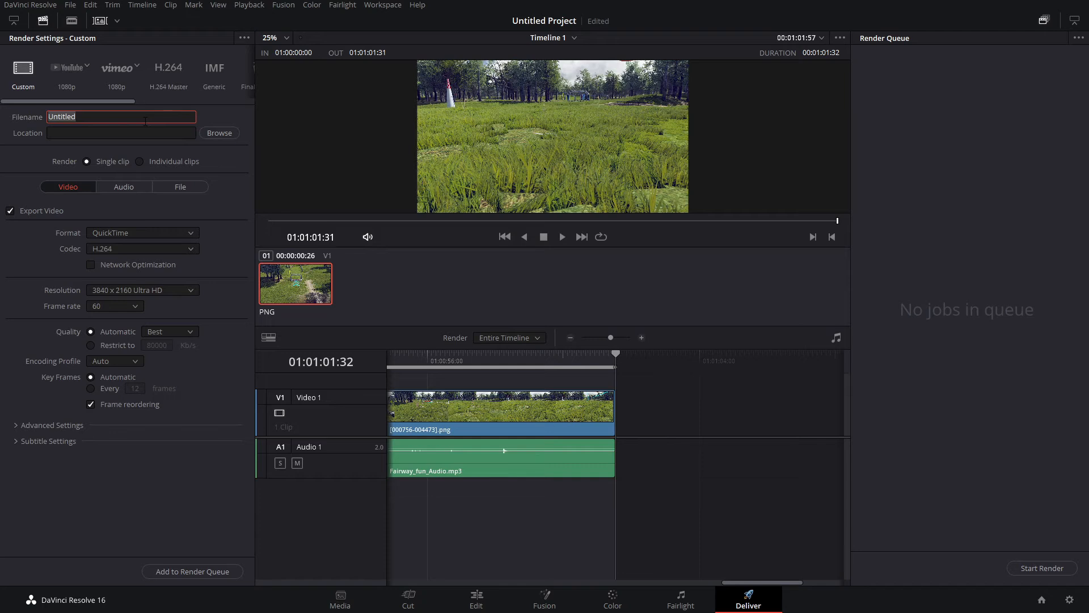
pyautogui.write('Fairway Fun_Stratosurfer Race')
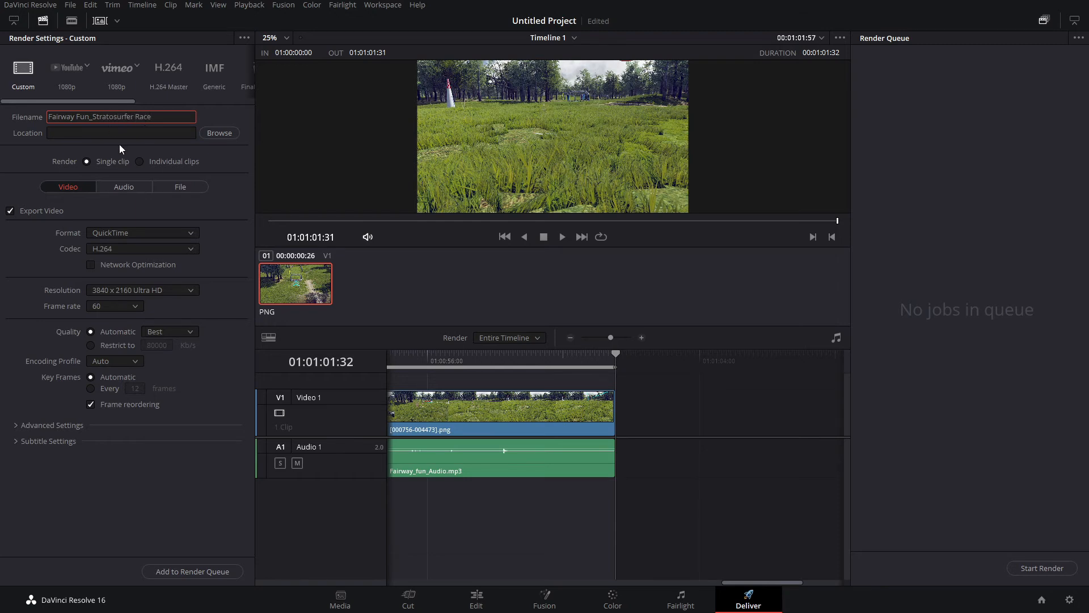
pyautogui.press('BackSpace')
pyautogui.write('_')
pyautogui.press('Left')
pyautogui.press('Left')
pyautogui.press('Left')
pyautogui.press('BackSpace')
pyautogui.write('_')
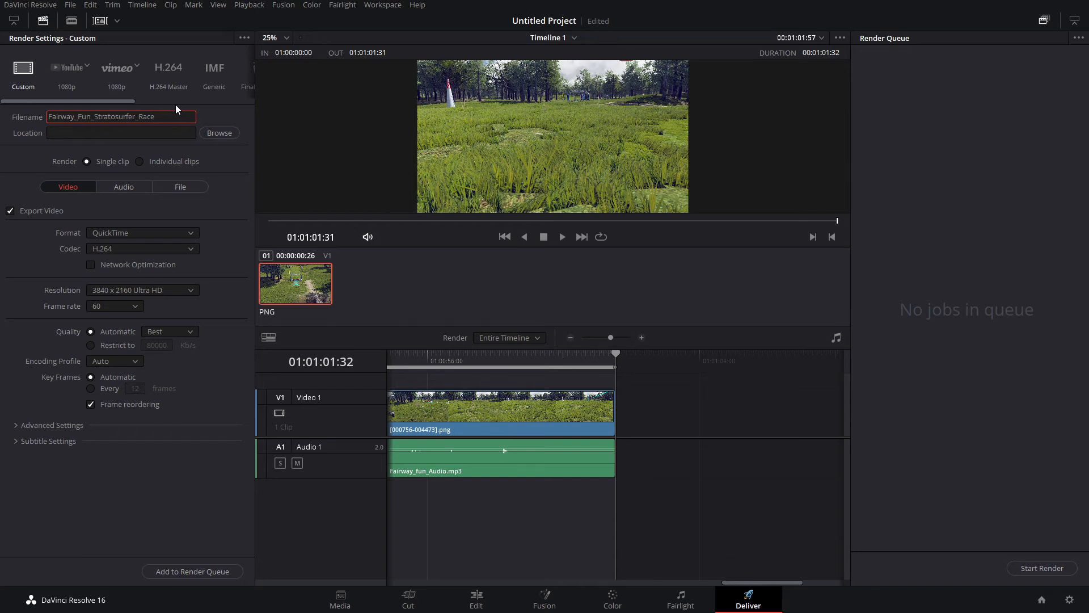